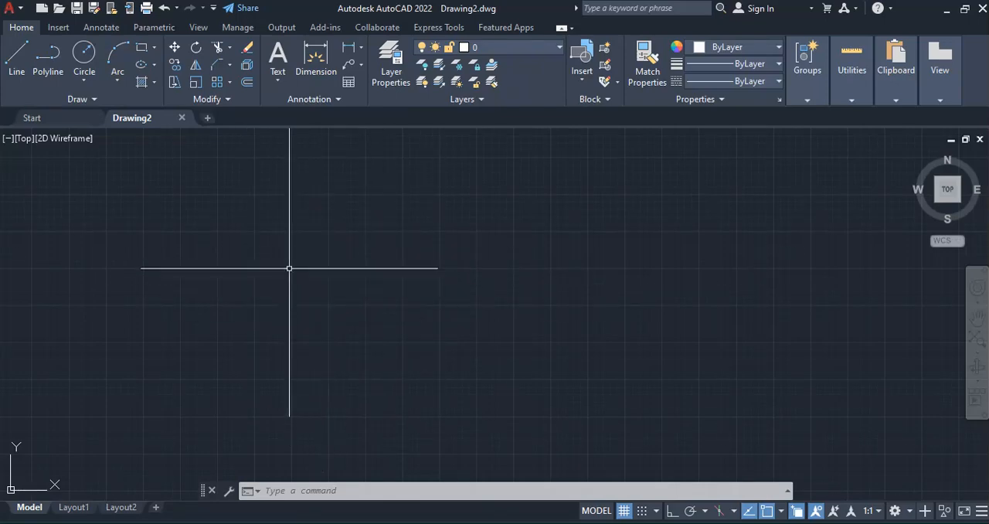
Draw a horizontal line 60 units long in the upper-left drawing area with Ortho mode turned on
click(731, 518)
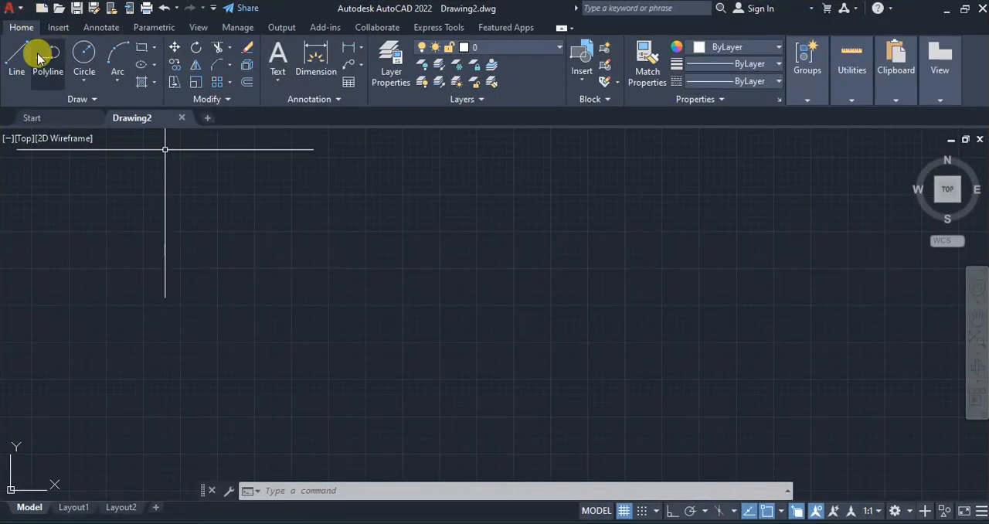
click(18, 54)
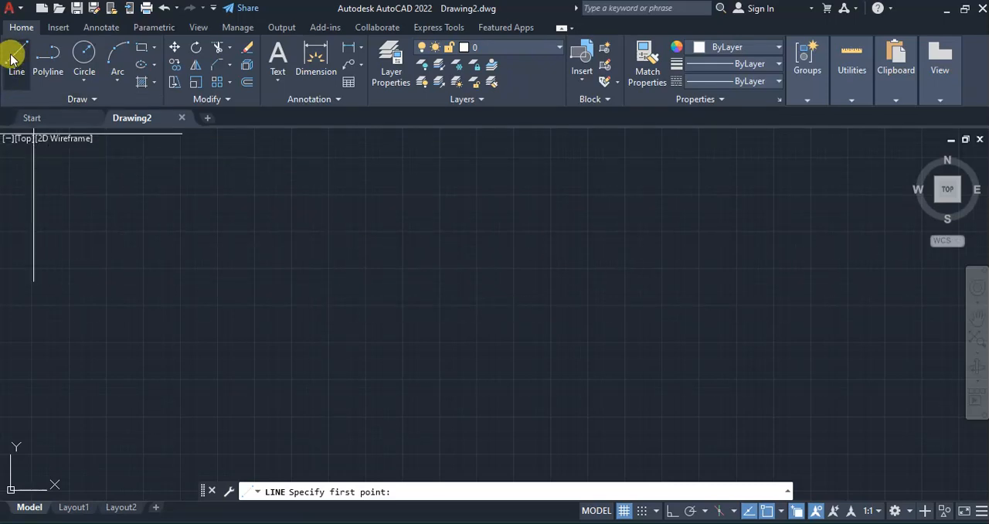
click(244, 227)
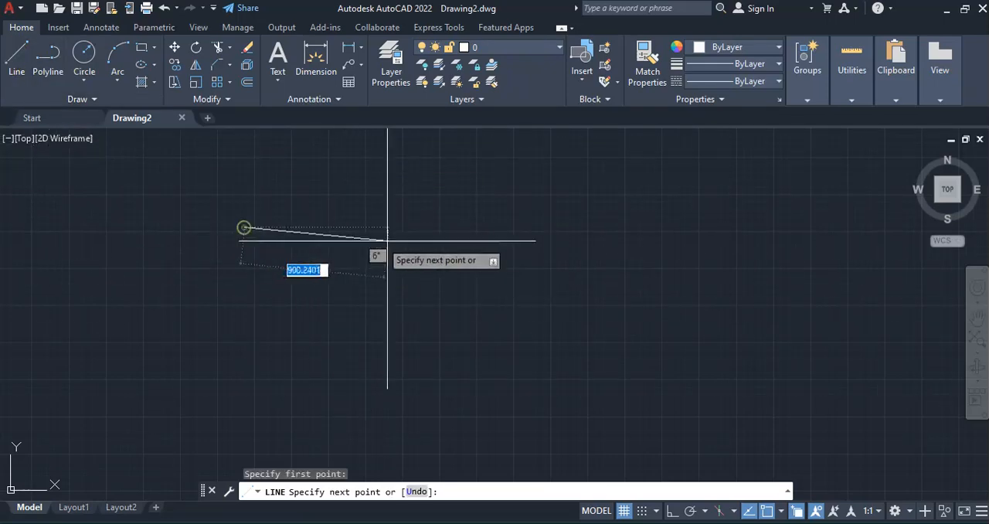
click(671, 511)
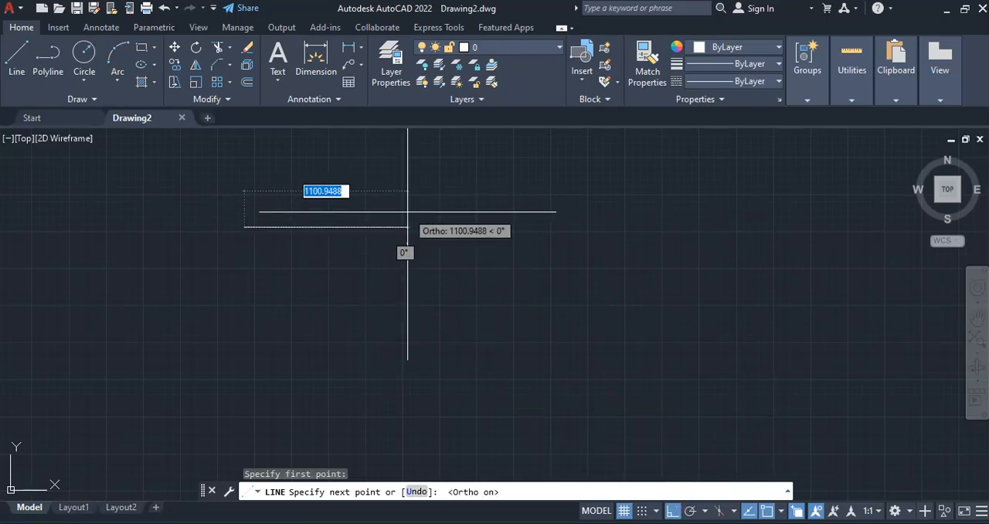
text(60)
key(Return)
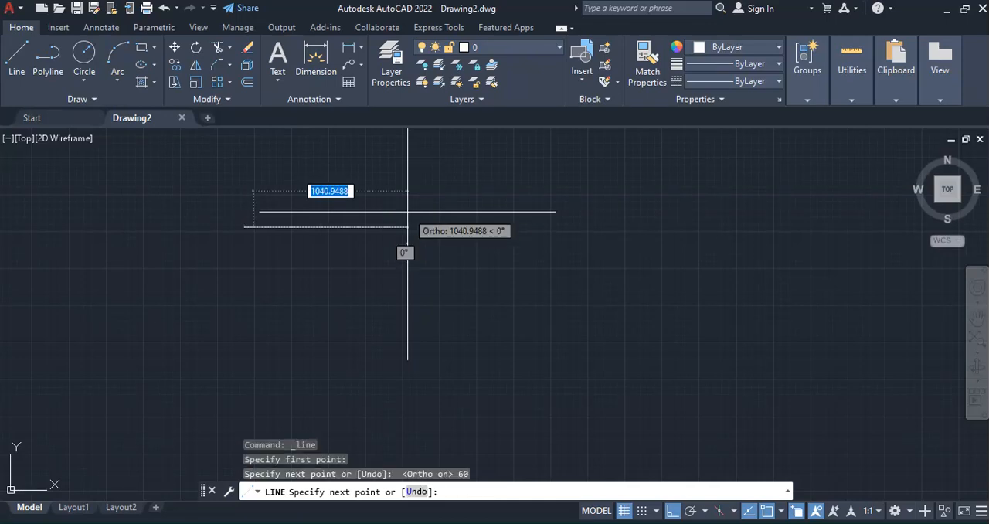
key(Return)
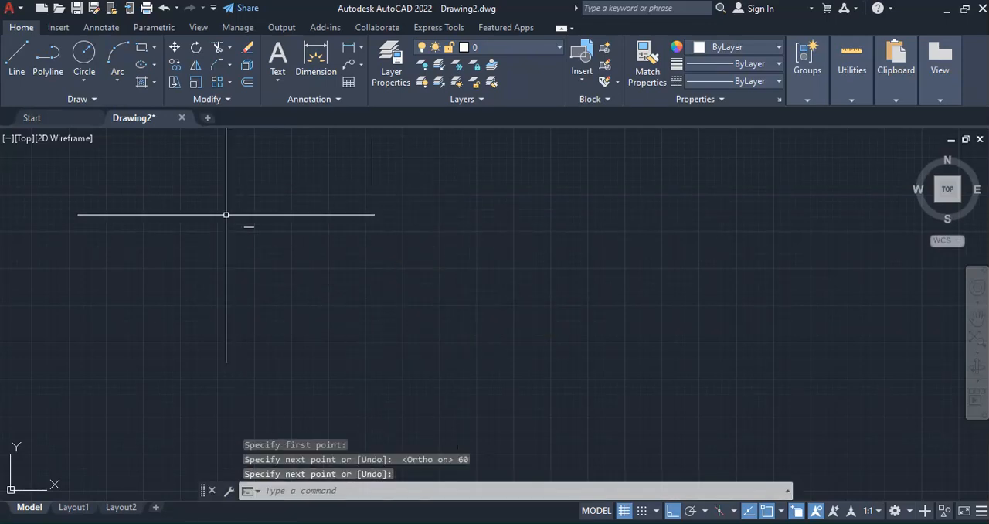
Offset the 60-unit horizontal line 8 units downward
scroll(236, 212, up, 4)
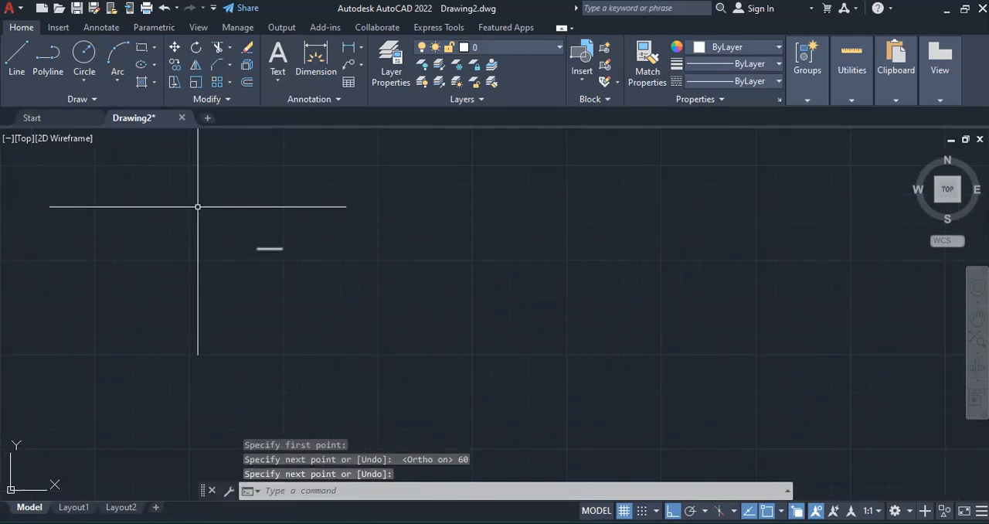
scroll(86, 214, up, 6)
scroll(96, 208, down, 4)
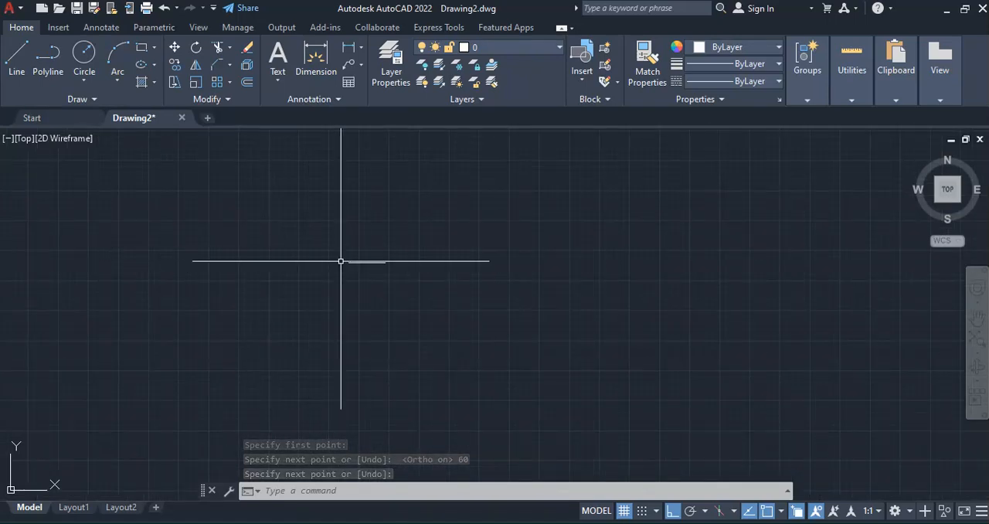
scroll(377, 265, up, 7)
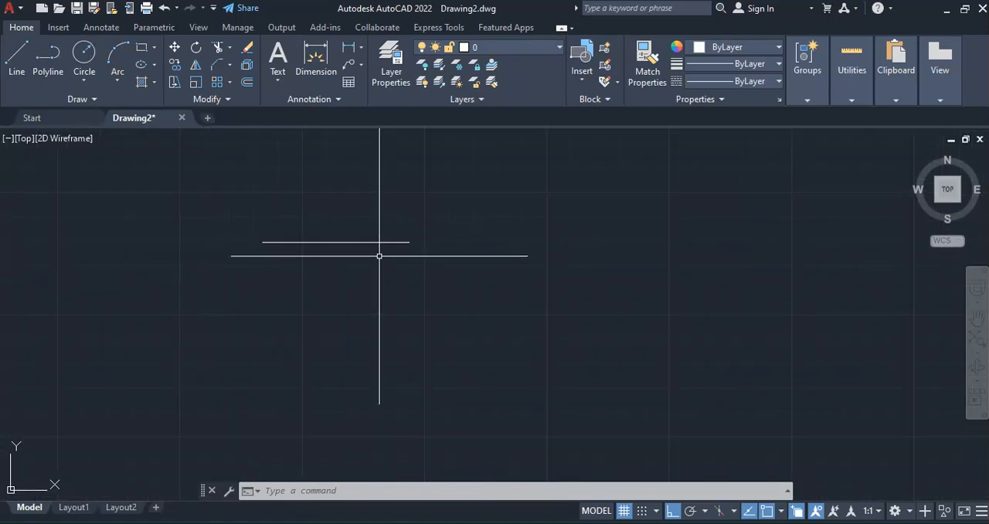
scroll(278, 218, up, 3)
scroll(266, 207, down, 3)
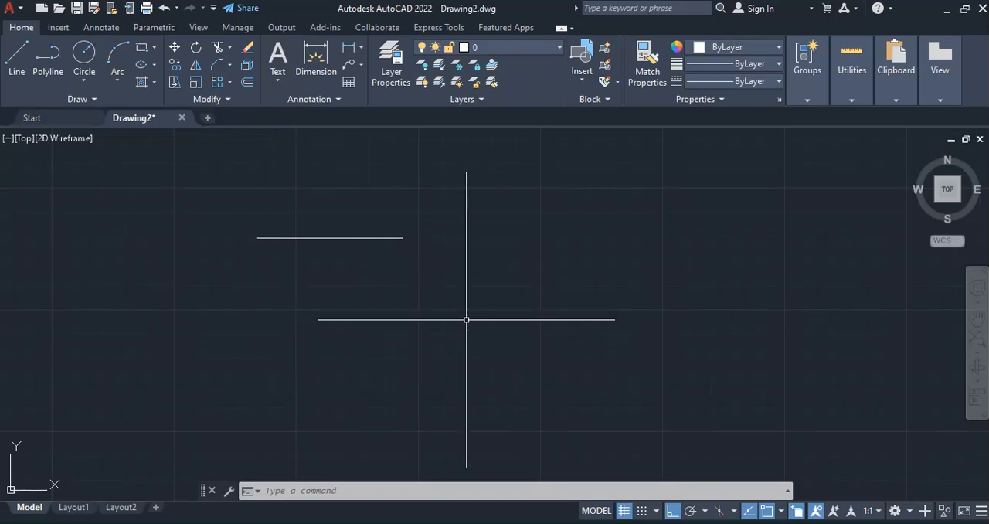
click(247, 85)
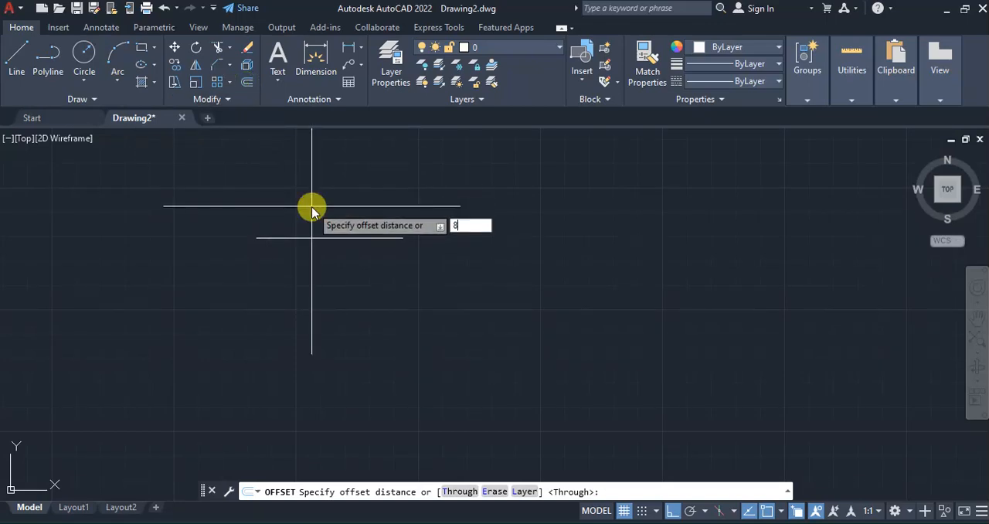
text(8)
key(Return)
click(307, 237)
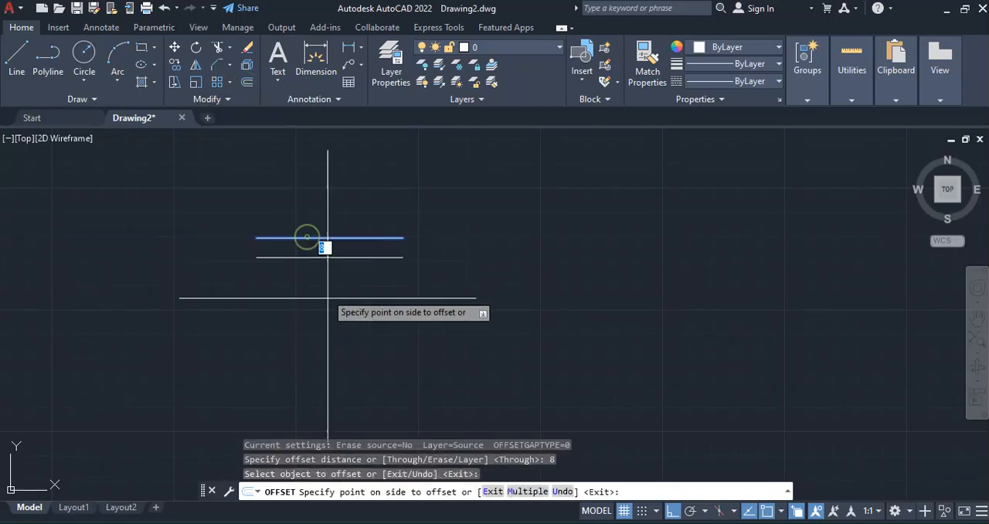
click(327, 296)
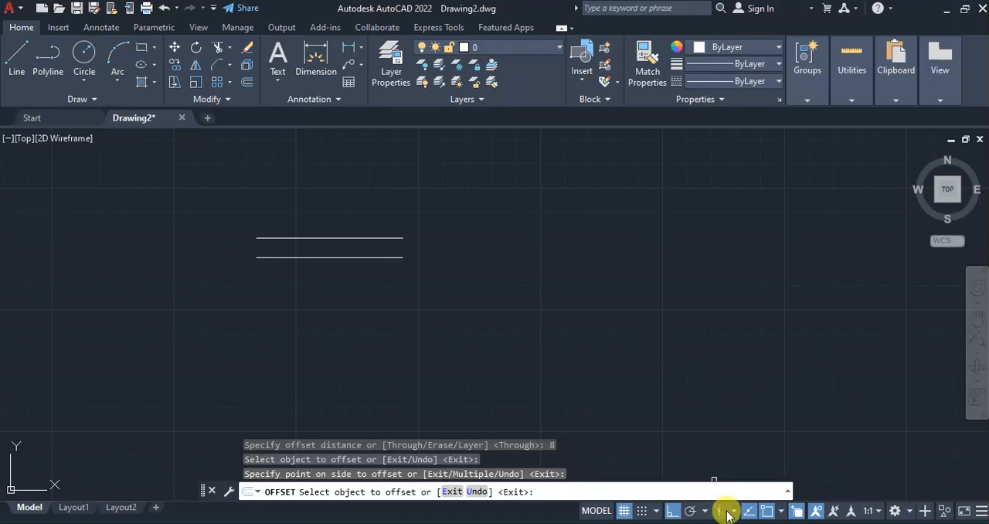
Draw a vertical line joining the left endpoints of the two parallel horizontal lines
click(751, 523)
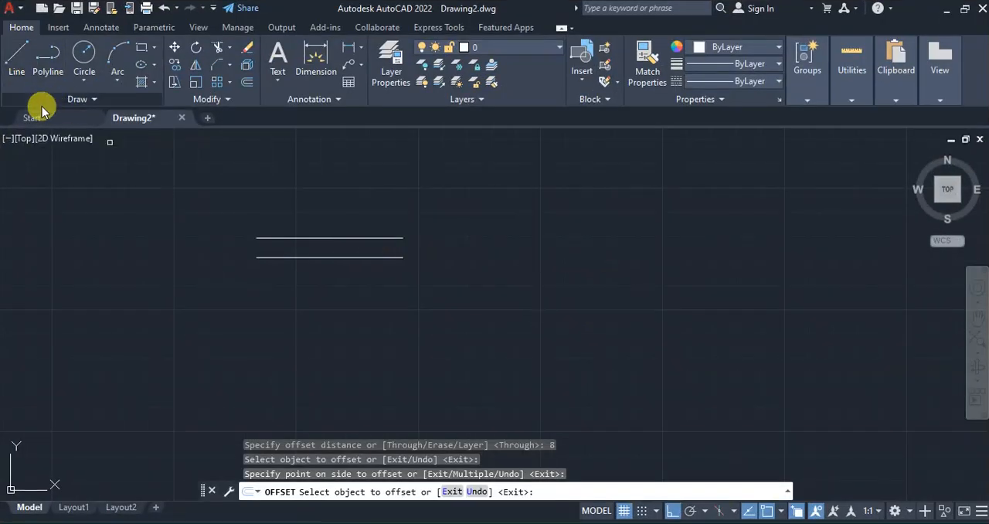
click(15, 57)
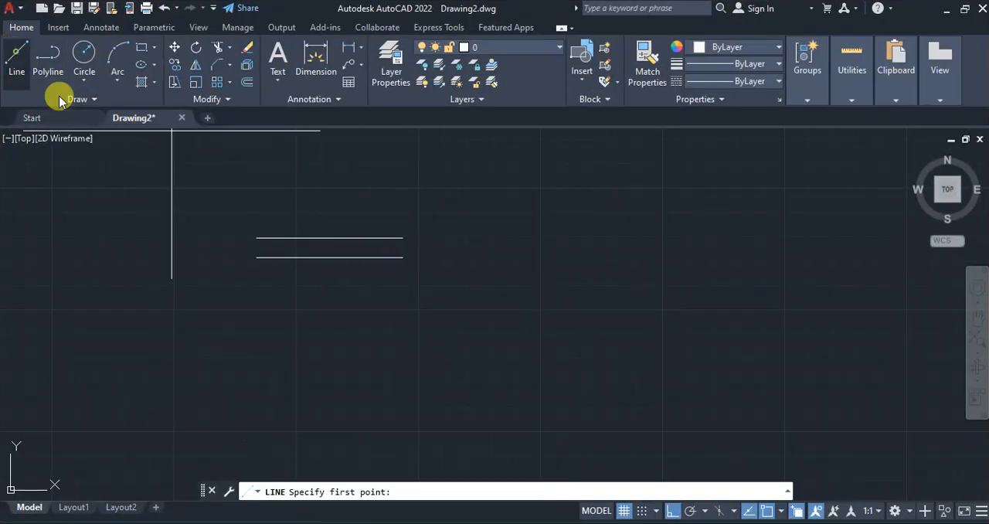
click(257, 238)
click(256, 256)
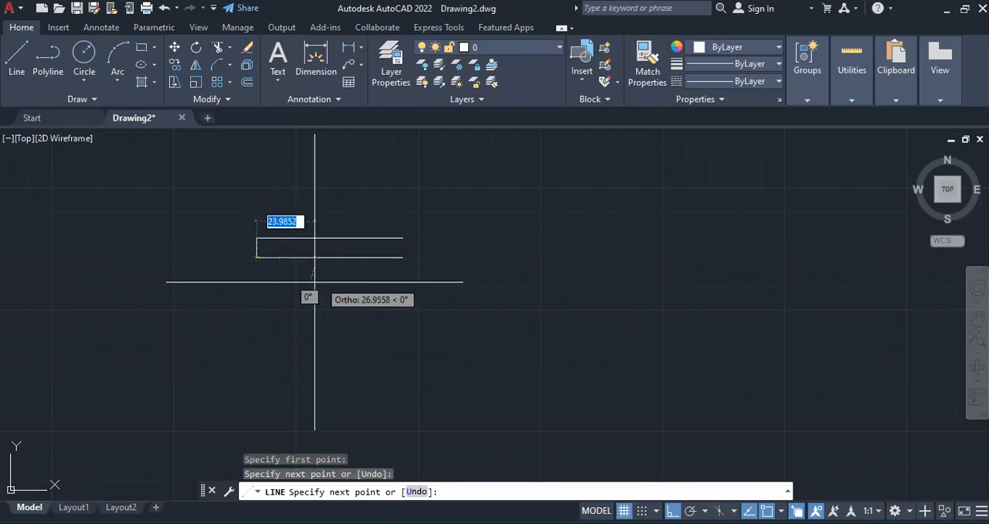
key(Return)
scroll(265, 240, up, 2)
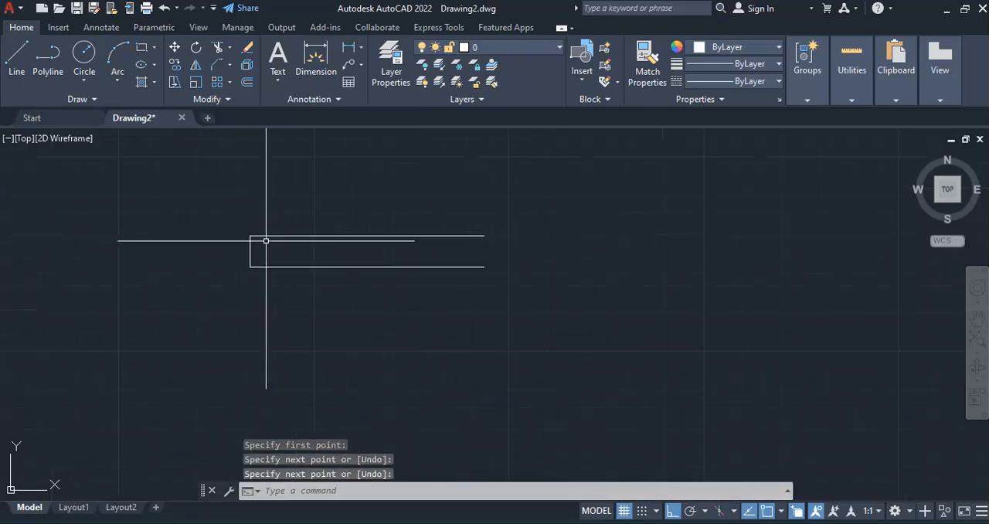
Draw a rectangle 12 units wide and 15 units high a short distance right of the parallel lines
click(767, 514)
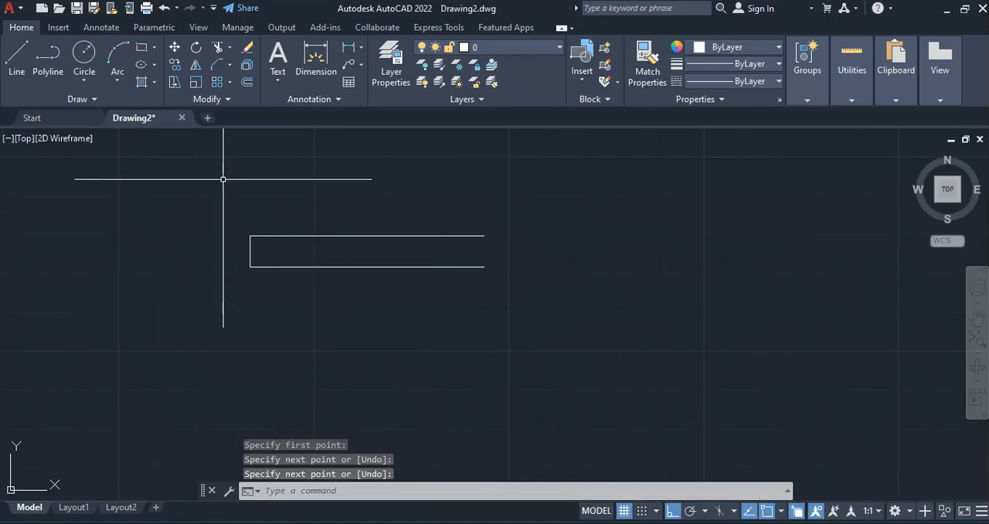
click(152, 51)
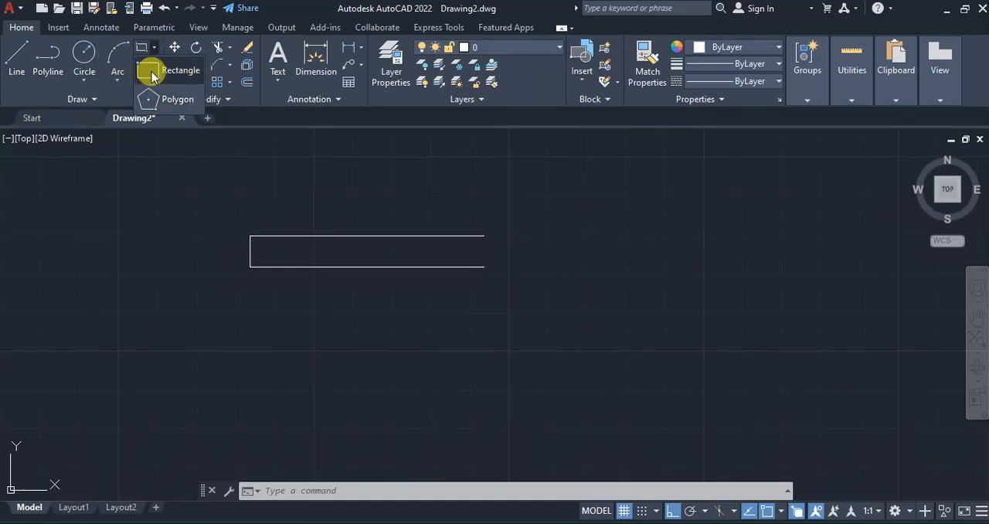
click(151, 72)
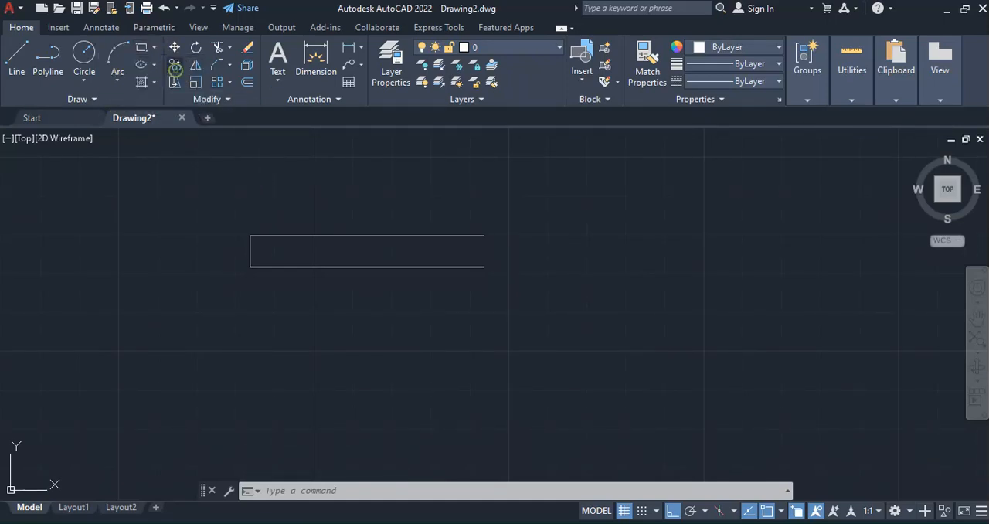
click(528, 218)
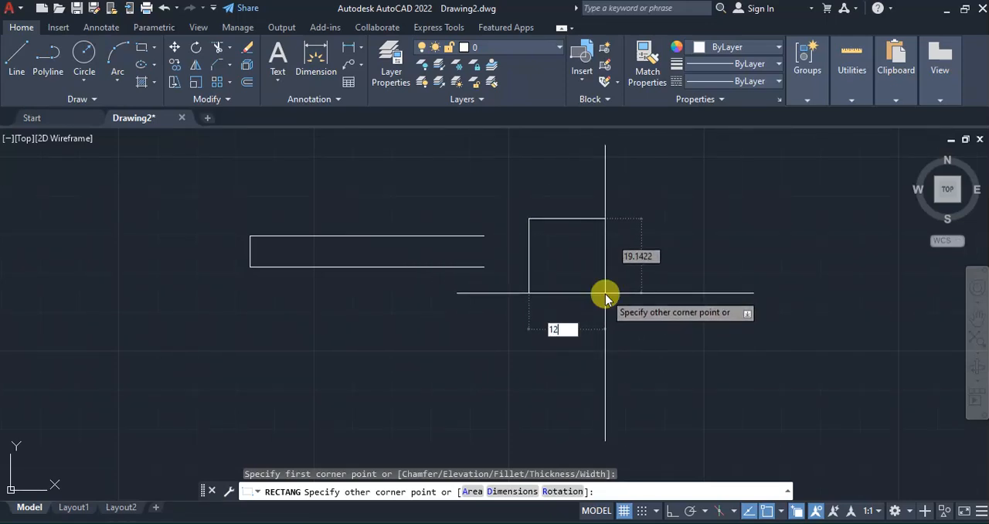
key(Tab)
key(BackSpace)
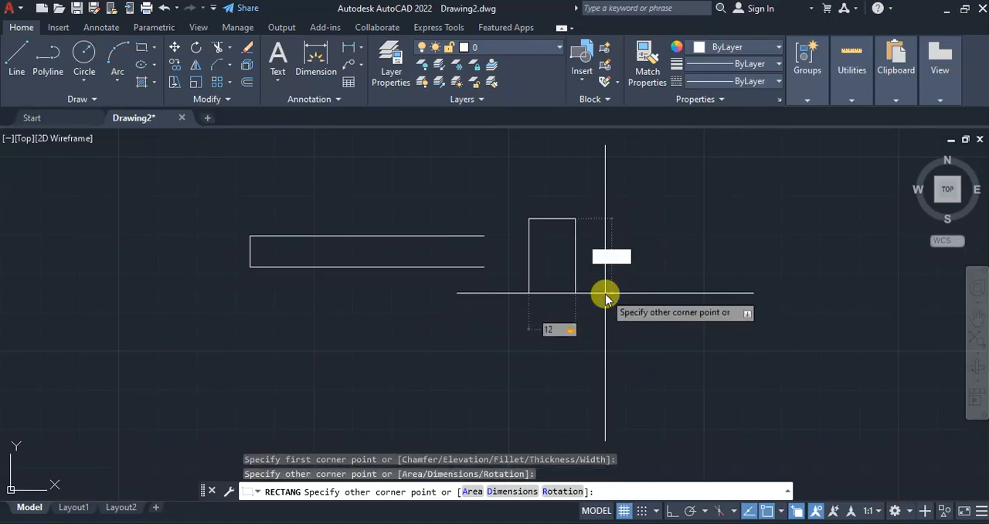
text(15)
key(Return)
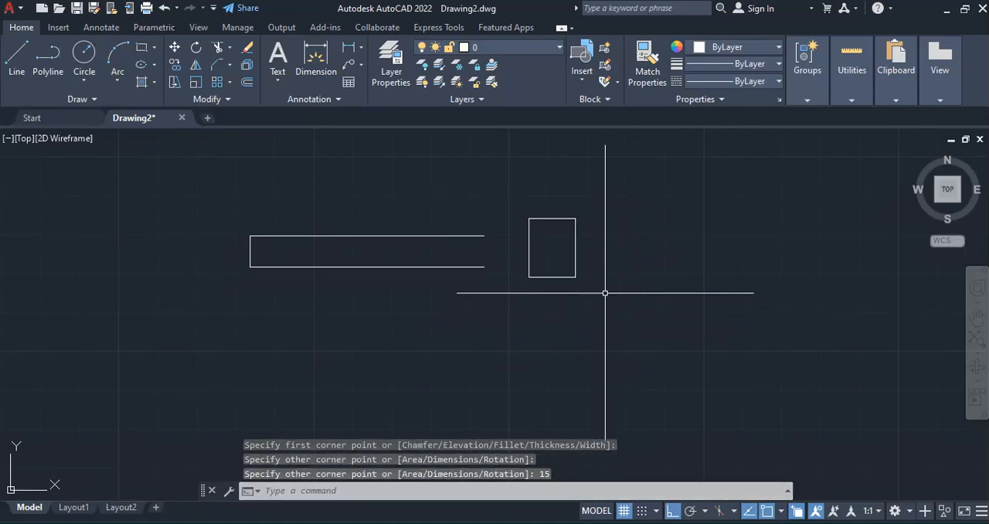
Close the open right end of the long bar with a vertical line between its two endpoints
click(17, 54)
click(484, 235)
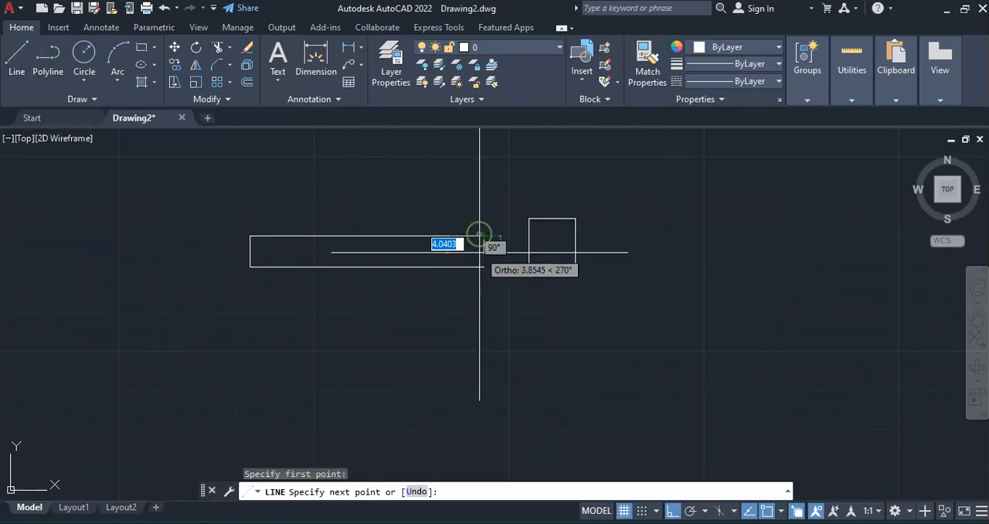
click(484, 267)
key(Return)
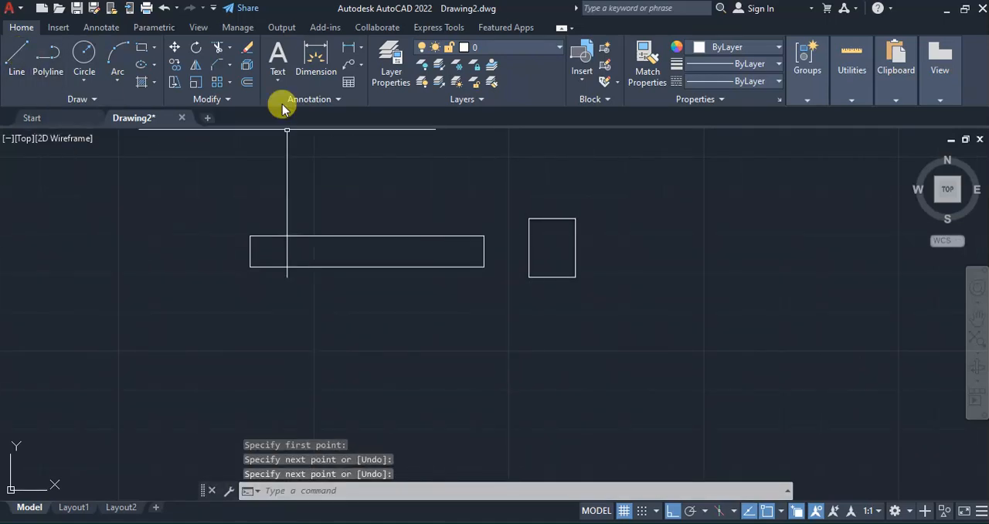
Move the 12 by 15 rectangle so its left-edge midpoint meets the midpoint of the long bar's right end
click(175, 48)
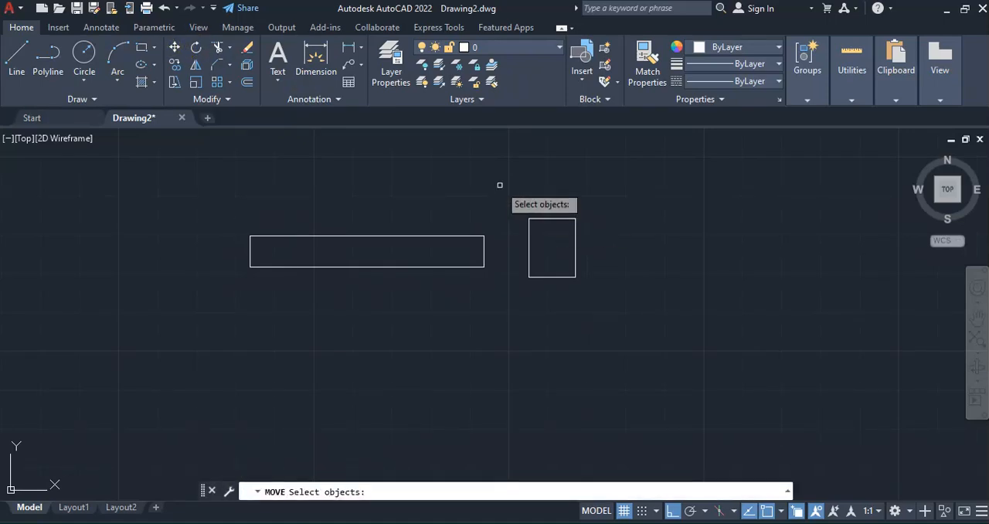
click(499, 185)
click(595, 289)
key(Return)
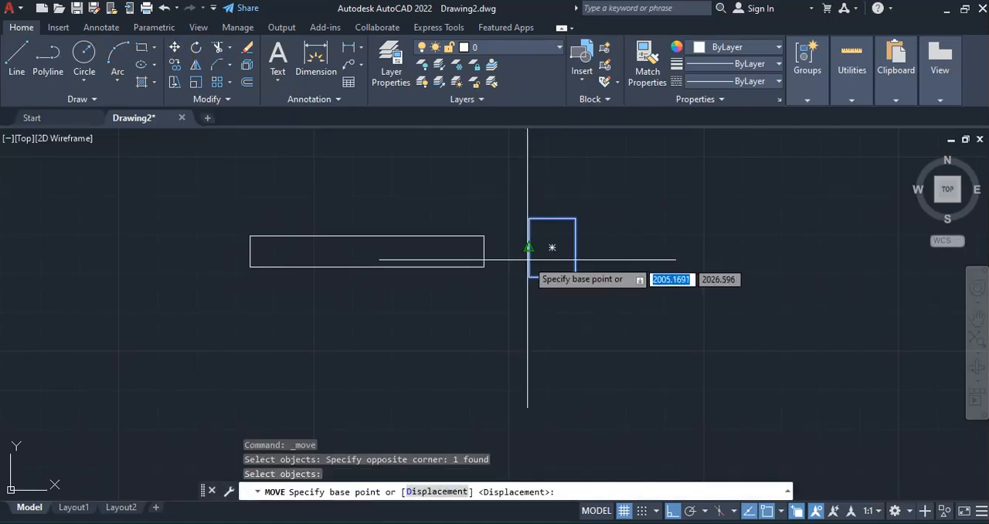
click(528, 248)
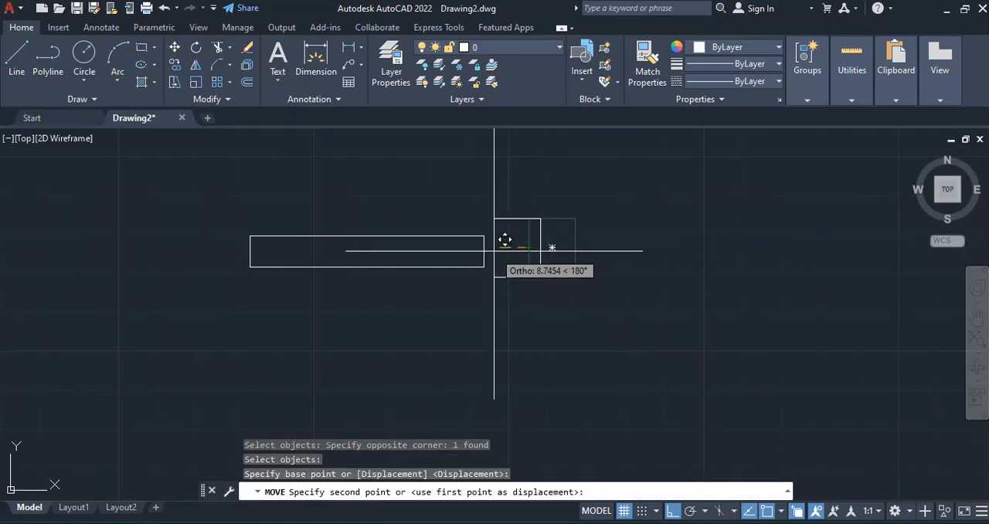
click(487, 250)
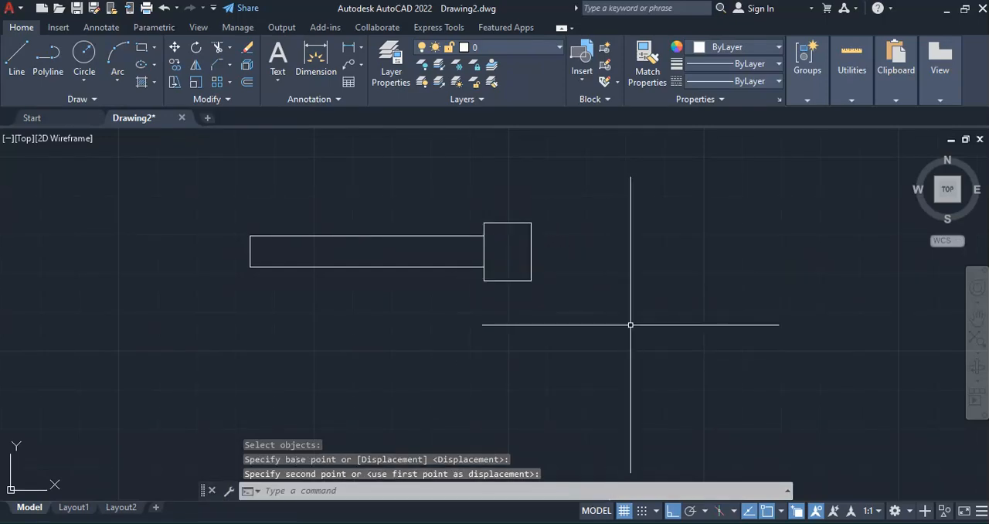
Draw a 20 by 20 square to the right of the joined rectangles
key(alt+Tab)
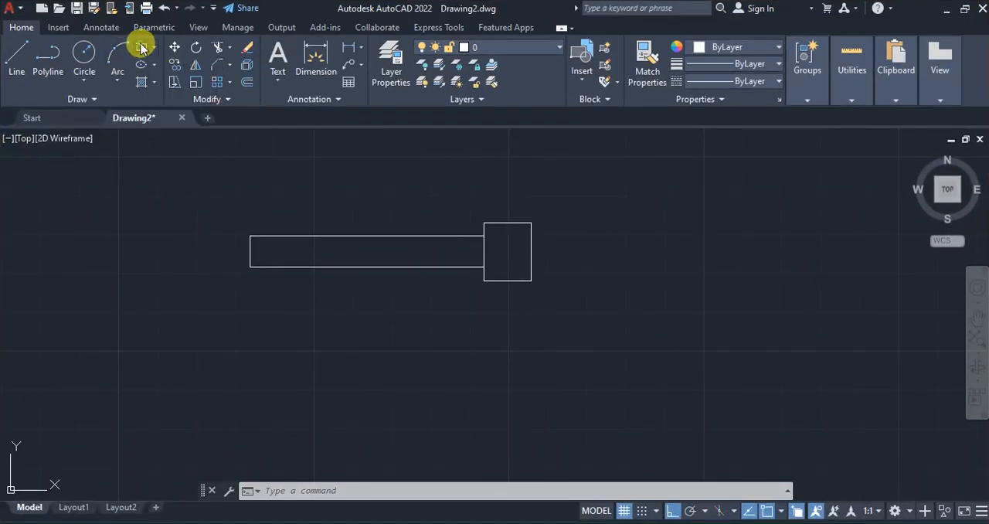
click(144, 48)
click(609, 237)
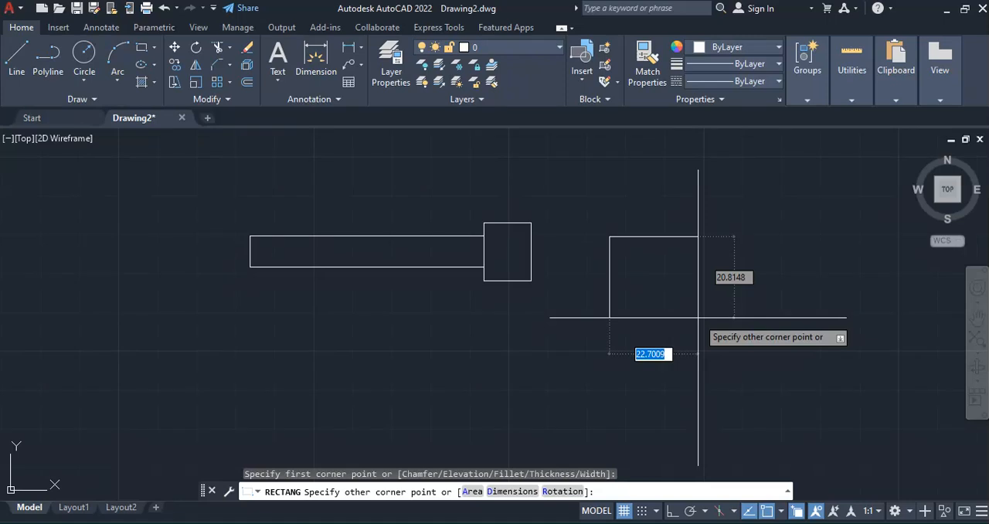
text(20)
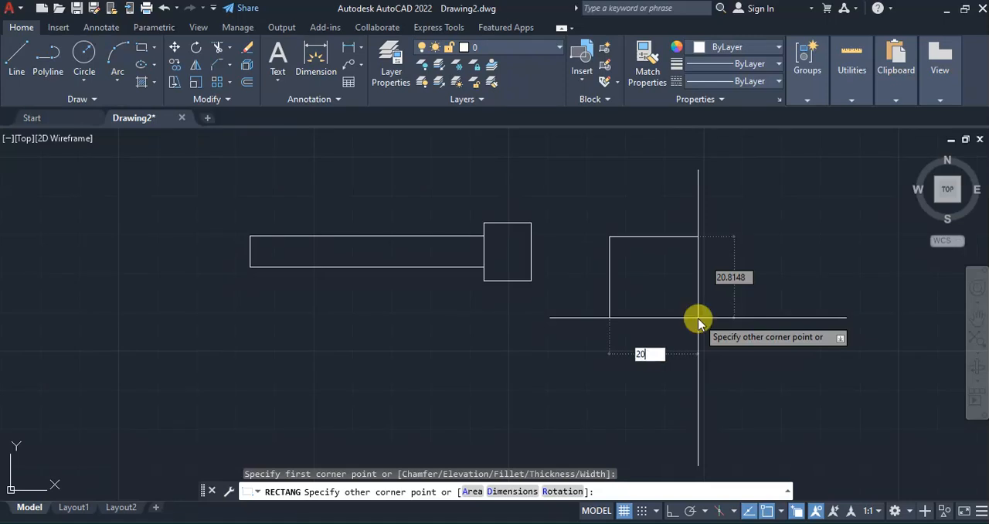
key(Tab)
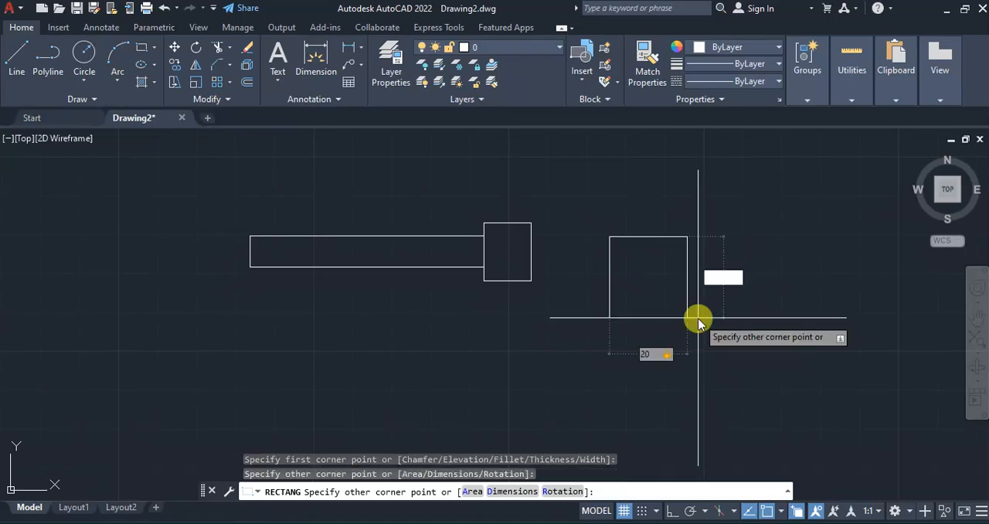
text(20)
key(Return)
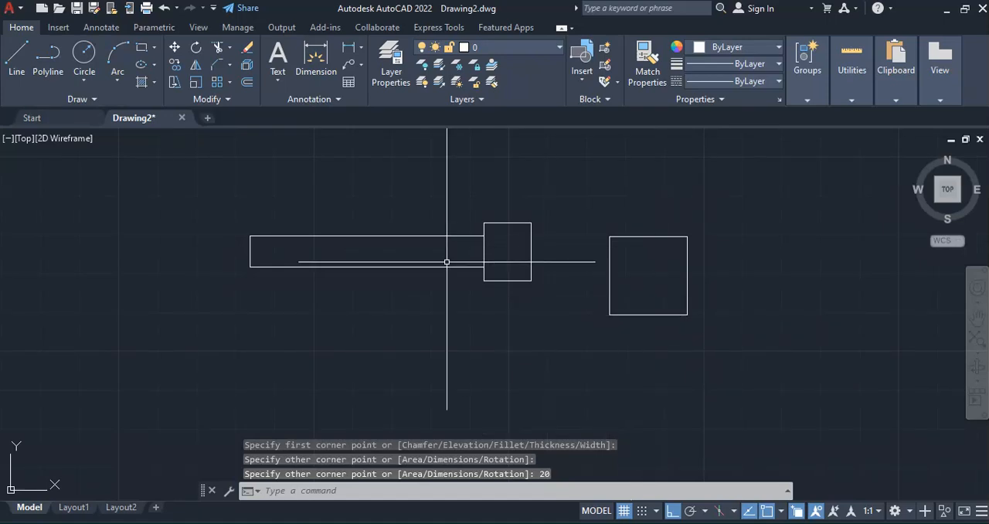
Move the 20 by 20 square so its left-edge midpoint meets the midpoint of the 12 by 15 rectangle's right edge
click(175, 47)
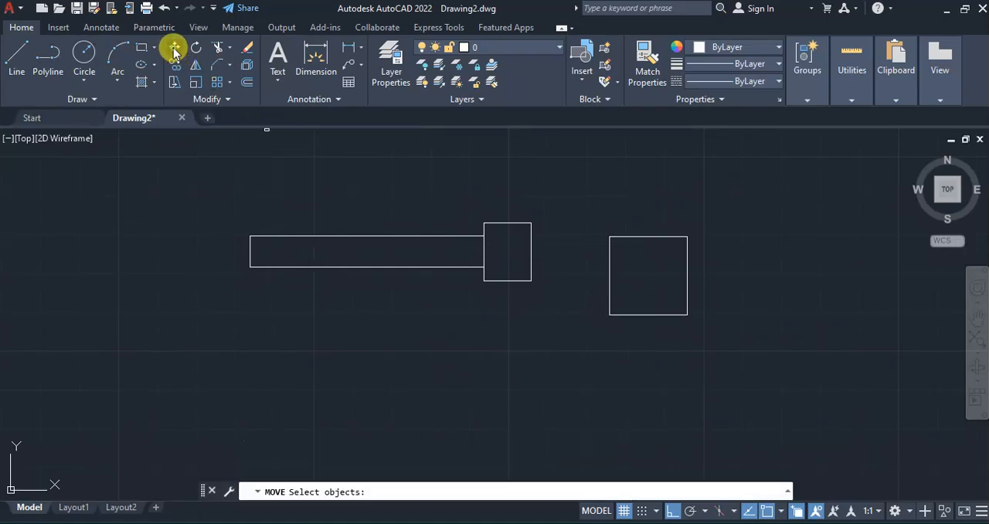
click(577, 194)
click(707, 328)
key(Return)
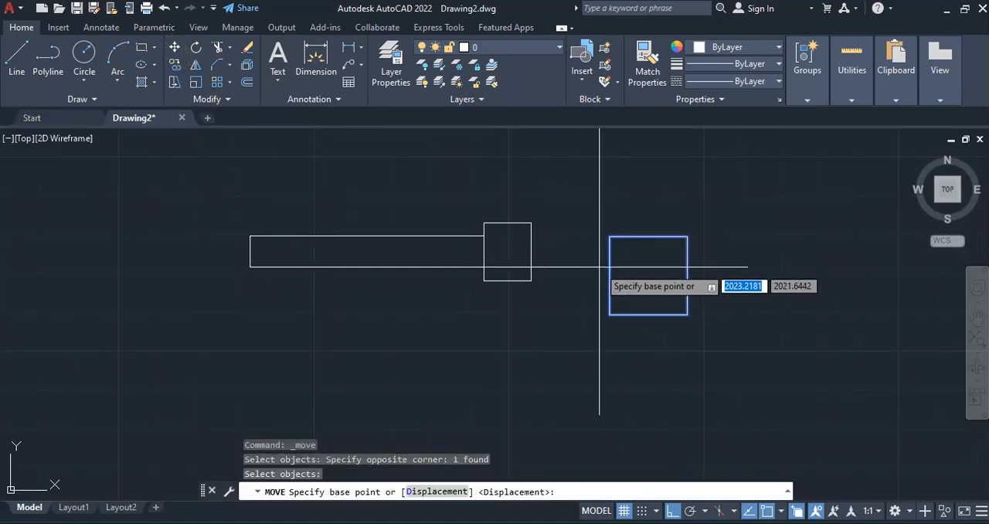
click(610, 275)
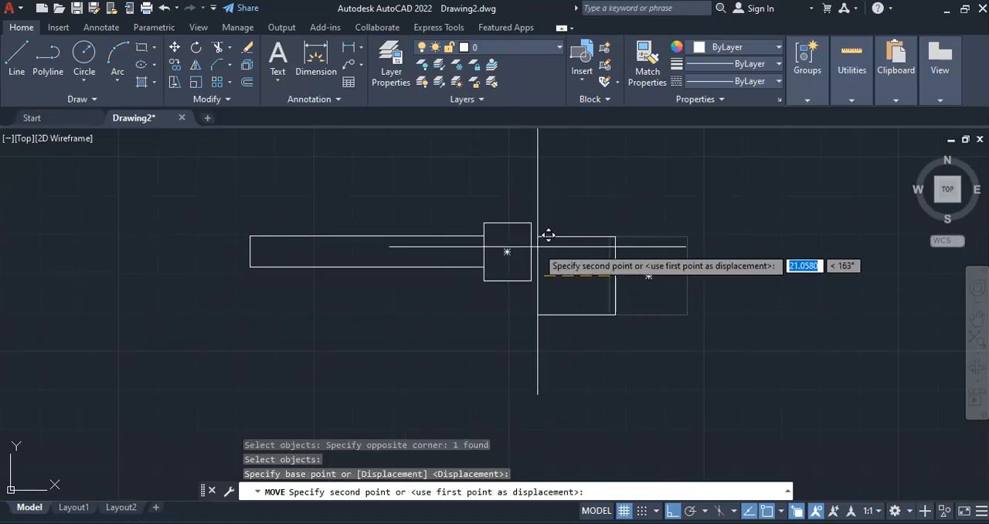
click(533, 247)
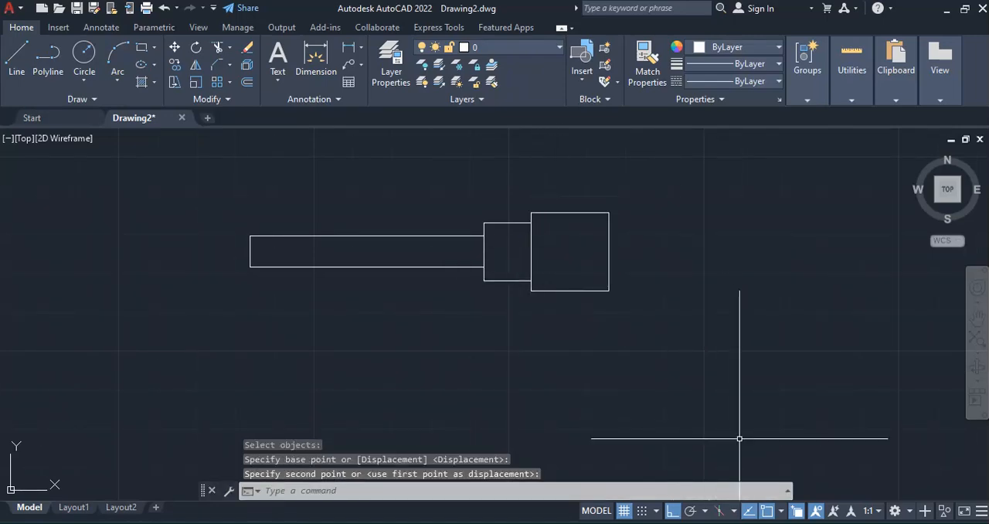
Try to fillet all corners of the 20 by 20 square with the Polyline option, entering 4 at the polyline selection prompt
key(alt+Tab)
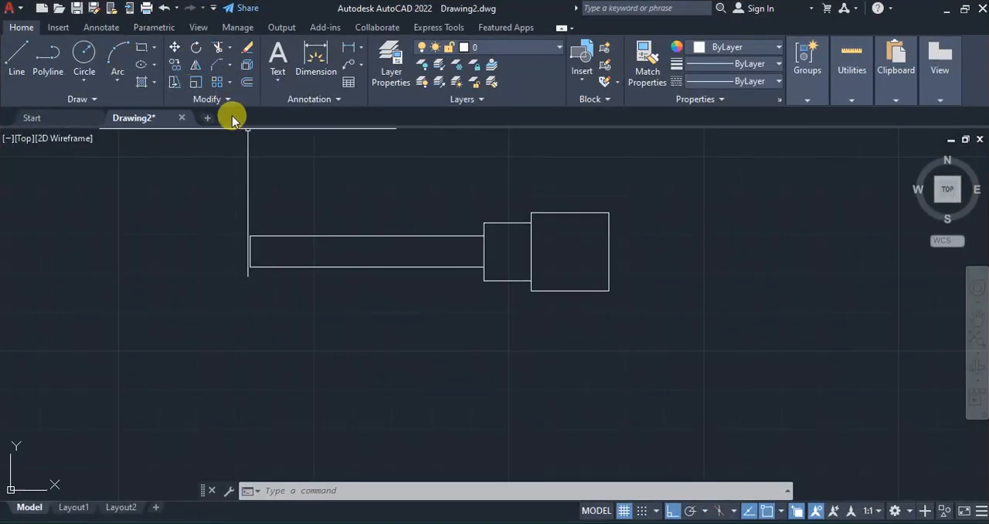
click(229, 65)
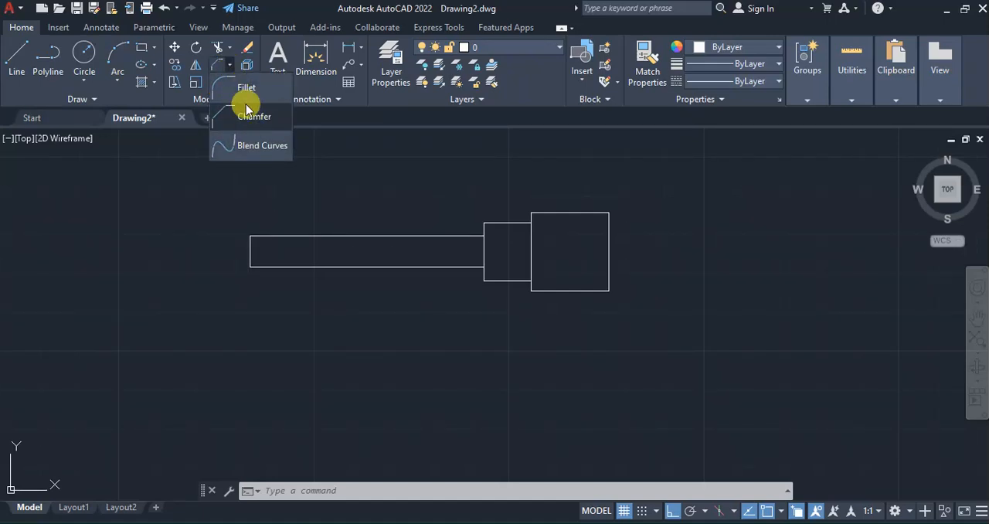
click(240, 90)
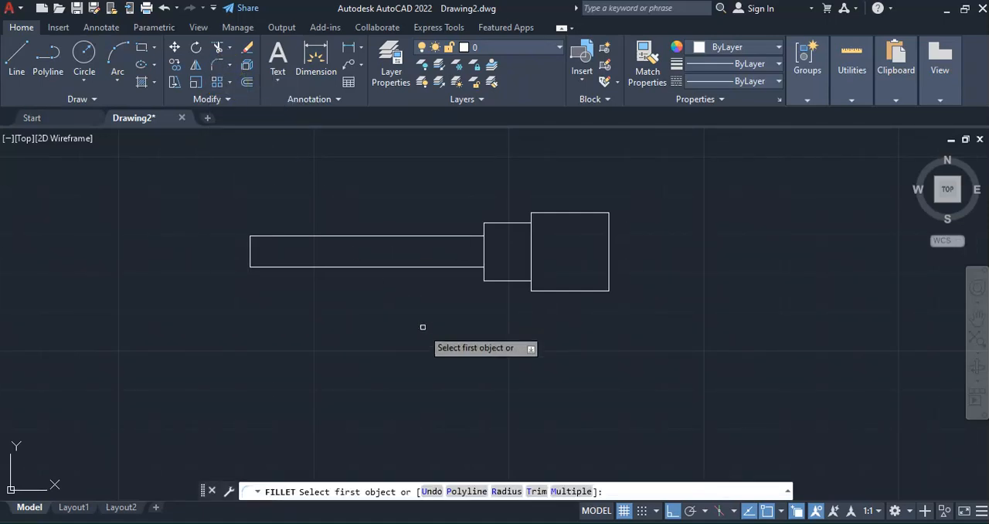
click(464, 491)
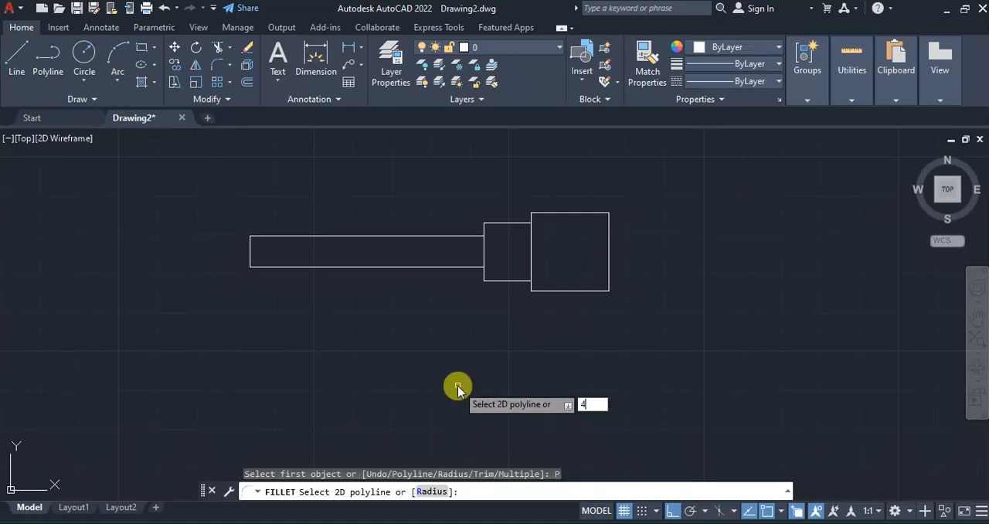
key(Return)
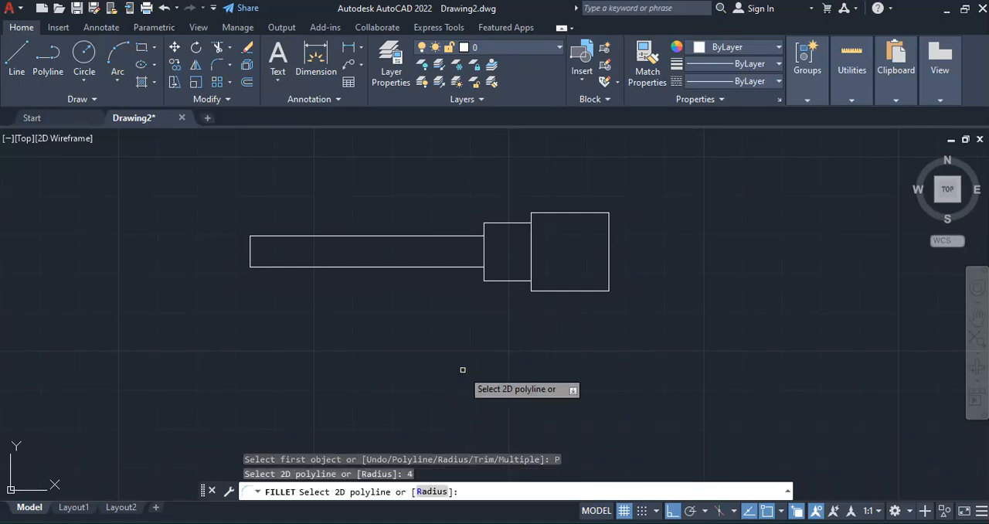
click(564, 212)
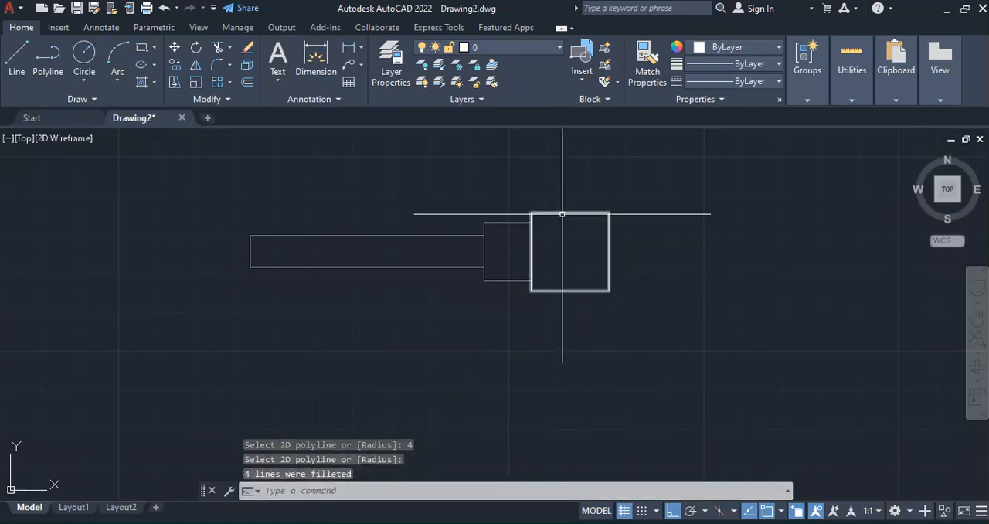
click(563, 215)
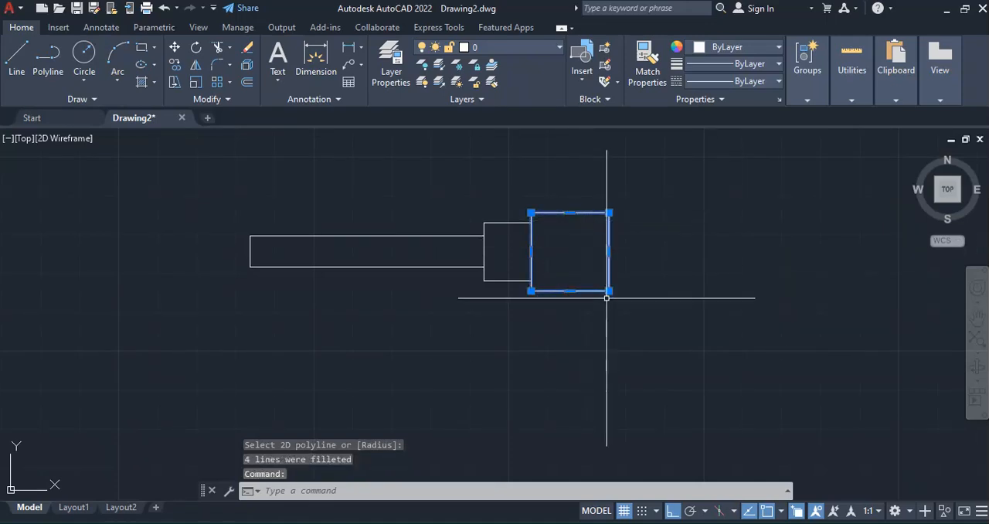
key(Escape)
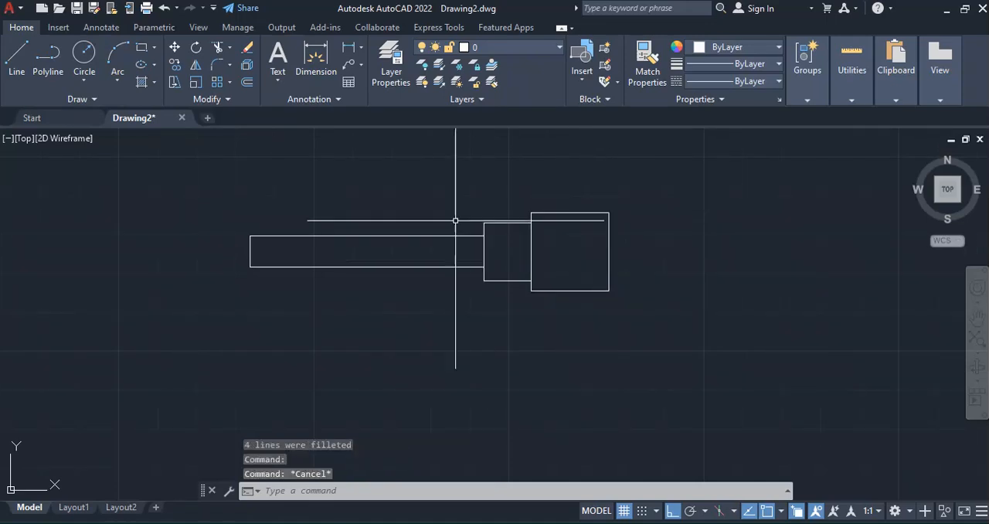
Fillet all four corners of the 20 by 20 square as a polyline with radius 4
click(222, 60)
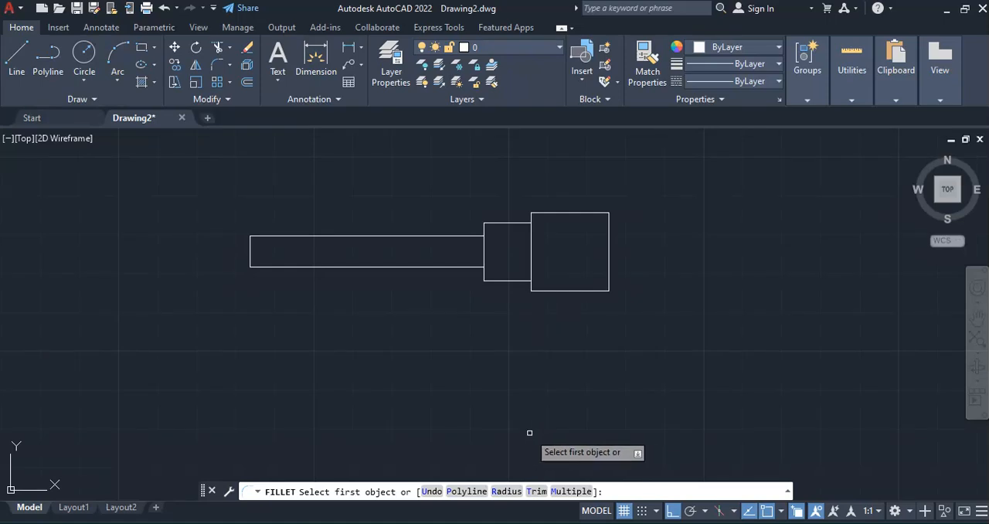
click(506, 491)
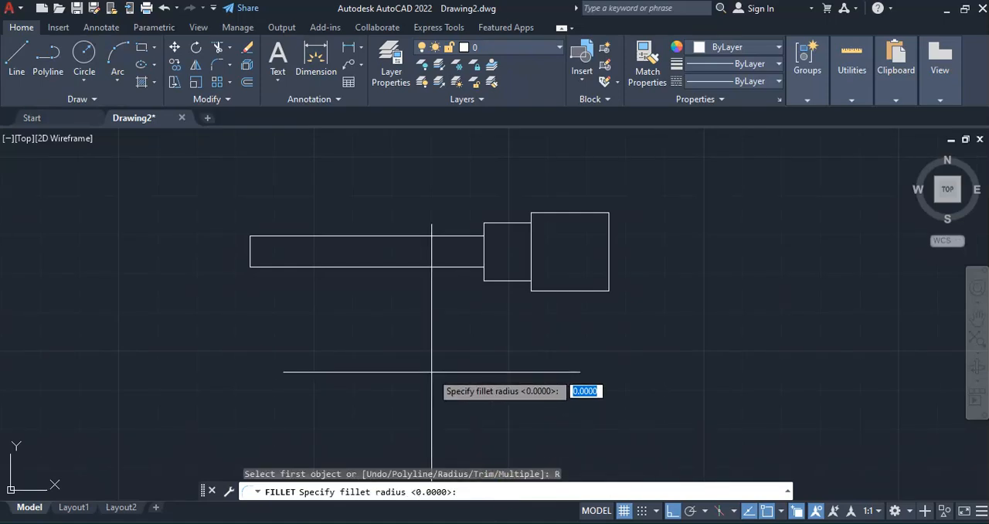
text(4)
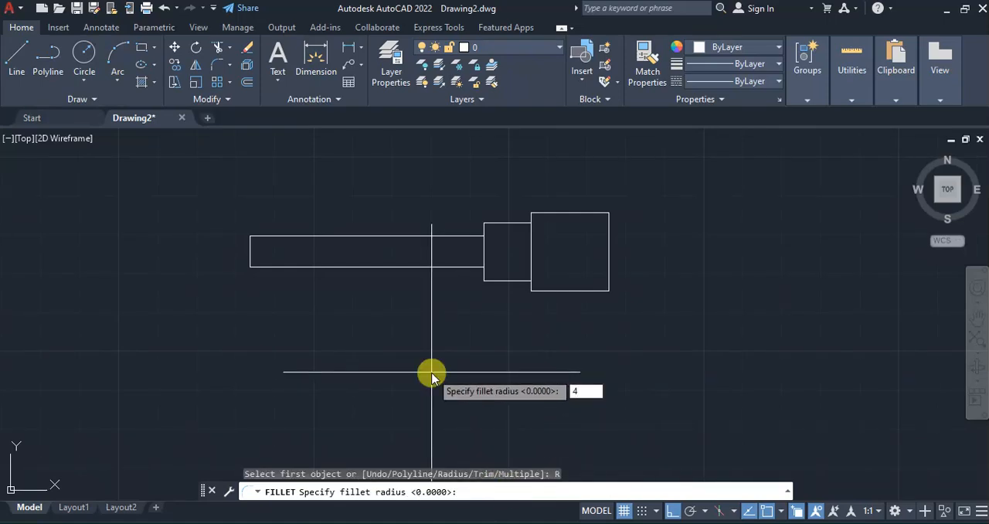
key(Return)
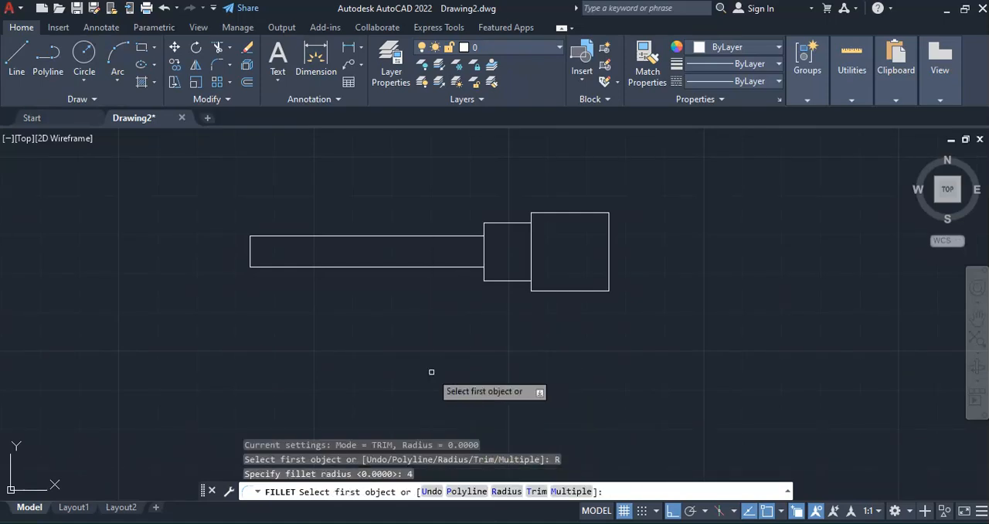
click(461, 492)
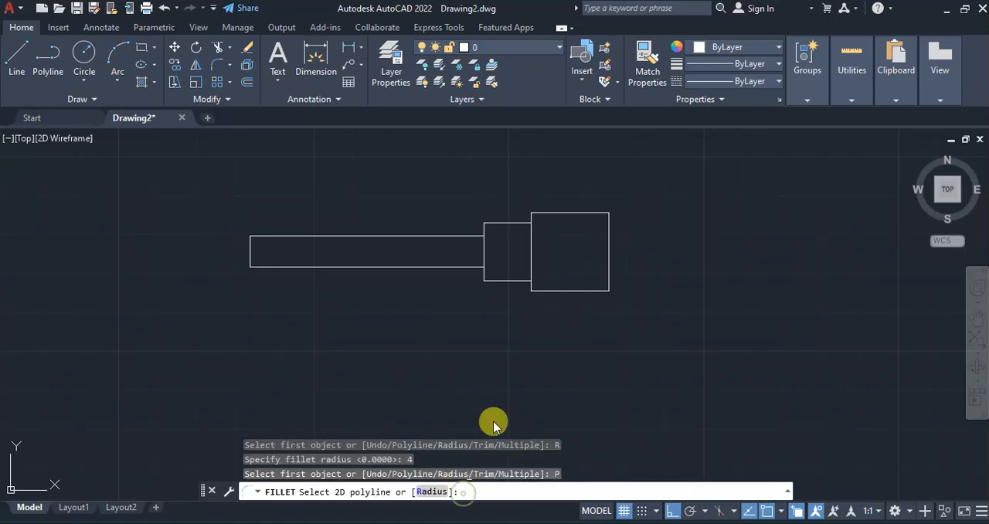
click(566, 291)
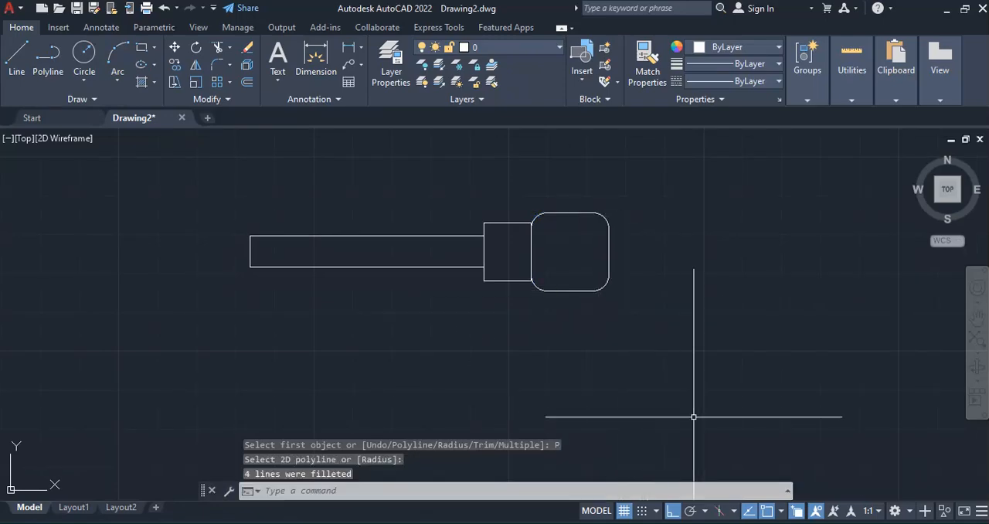
Check the key figure in the PDF and draw a circle of diameter 10 at the rounded square's geometric center
key(alt+Tab)
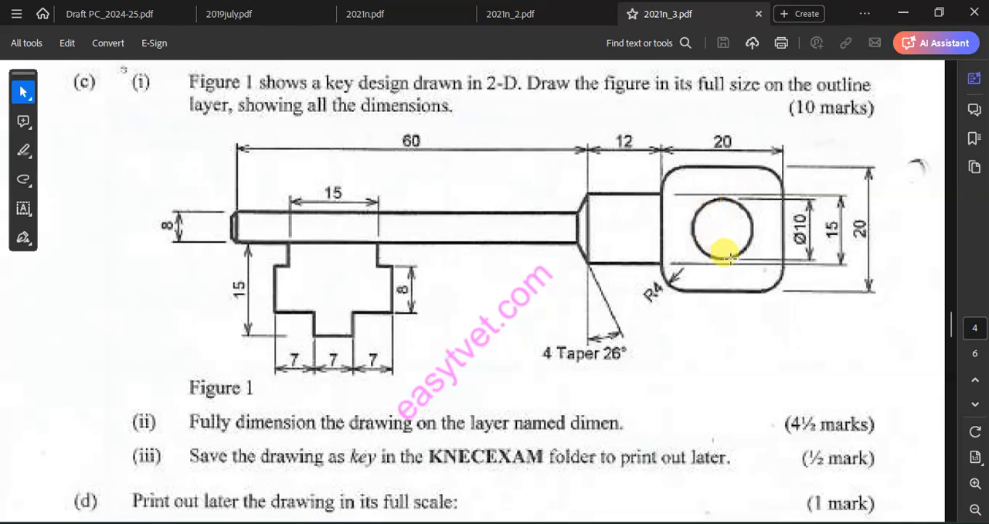
key(alt+Tab)
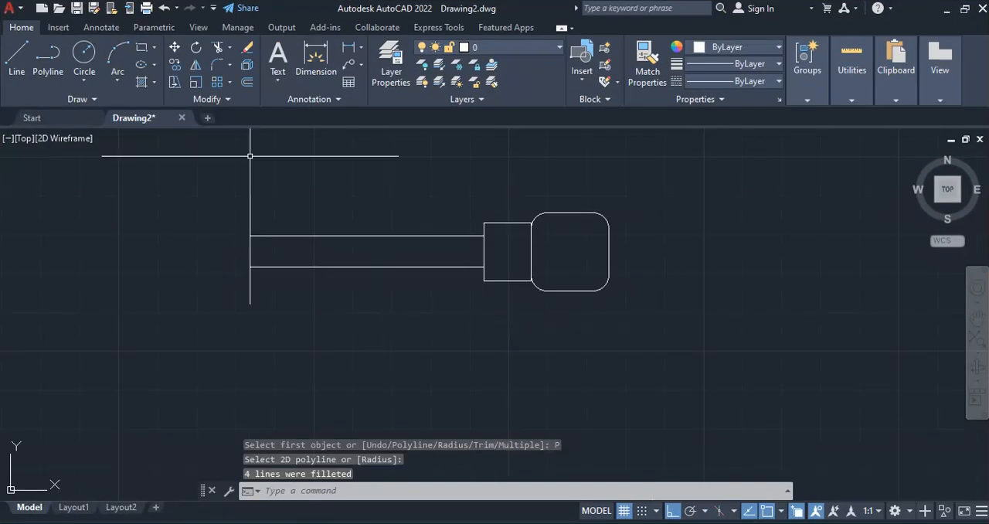
click(84, 80)
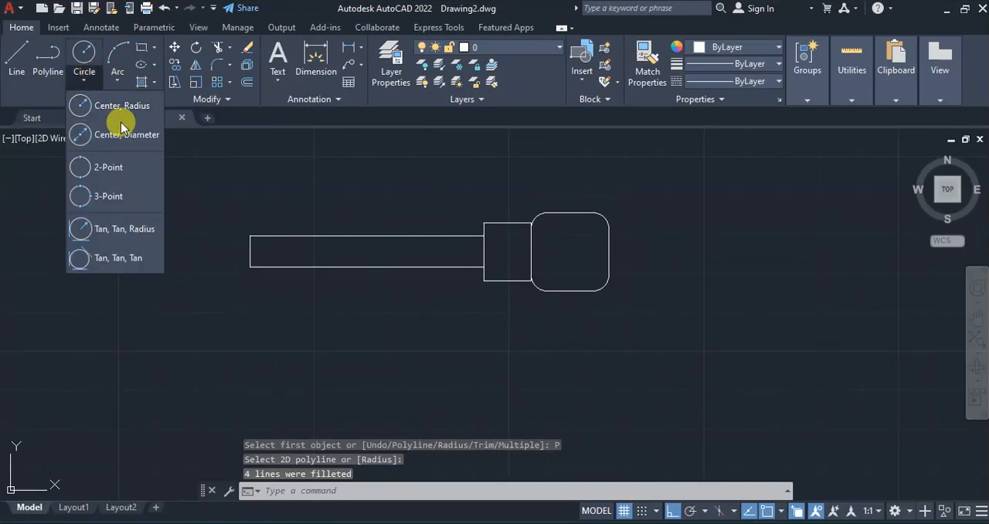
click(102, 136)
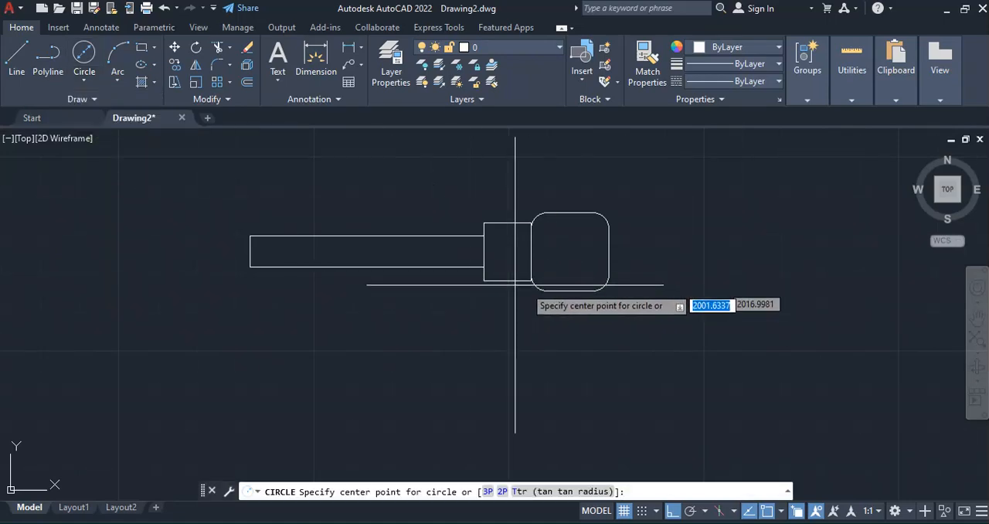
click(570, 251)
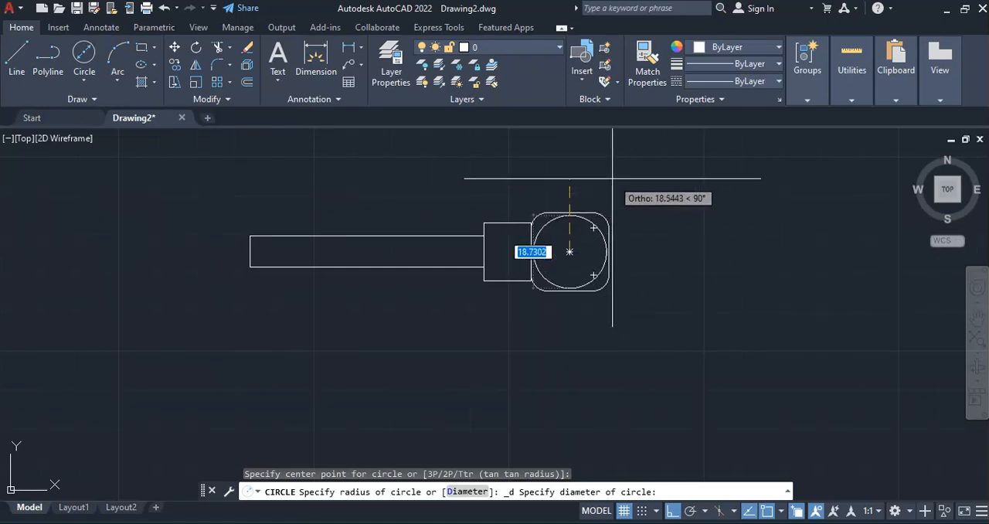
text(1)
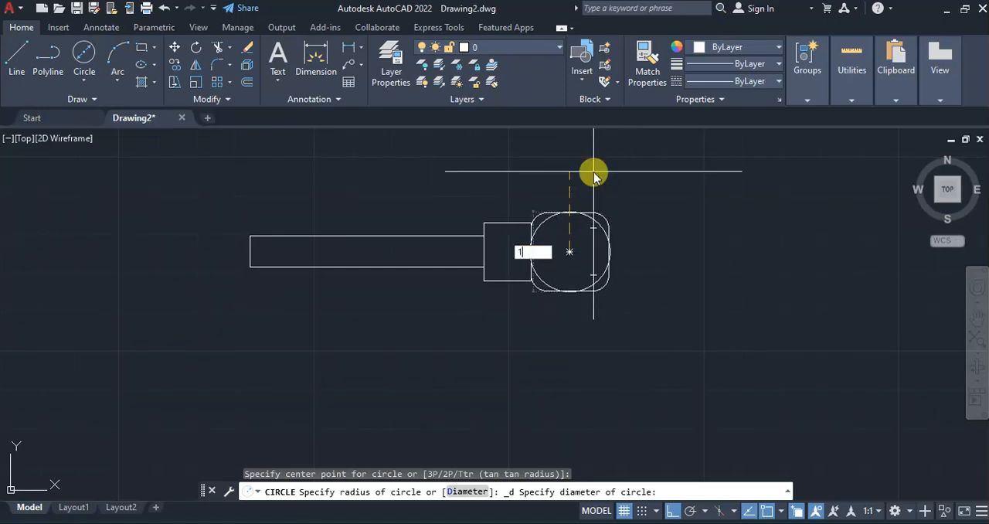
text(0)
key(Return)
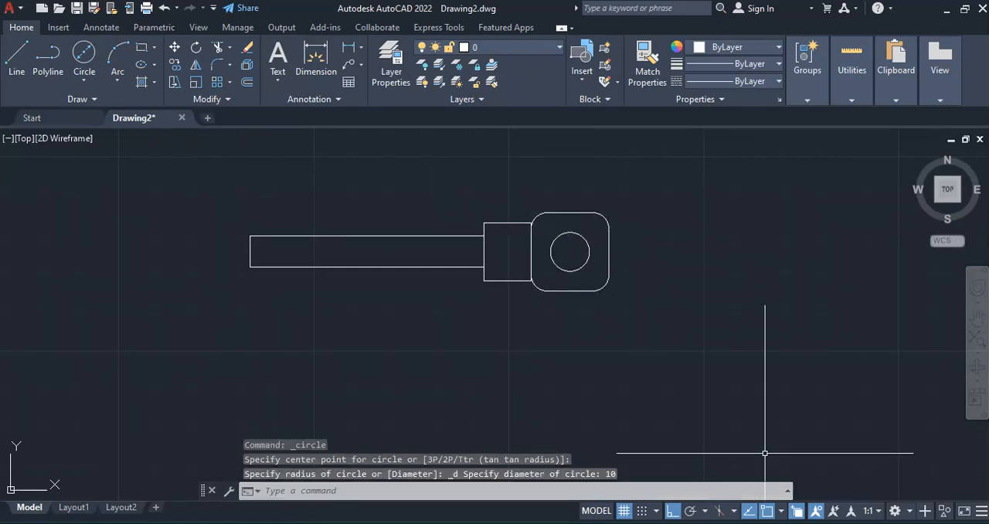
Consult the key figure in the PDF and draw a horizontal line 15 units long below the left part of the long bar
click(758, 523)
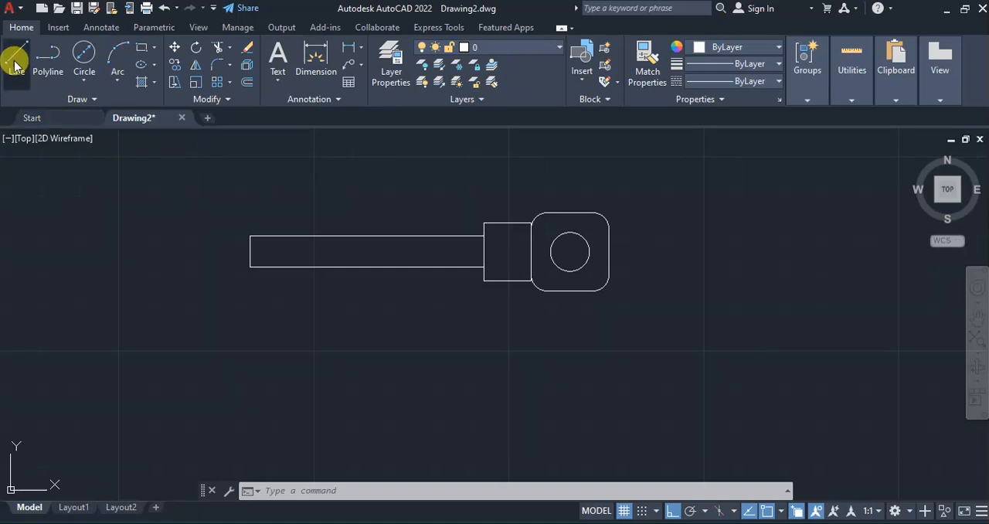
click(17, 54)
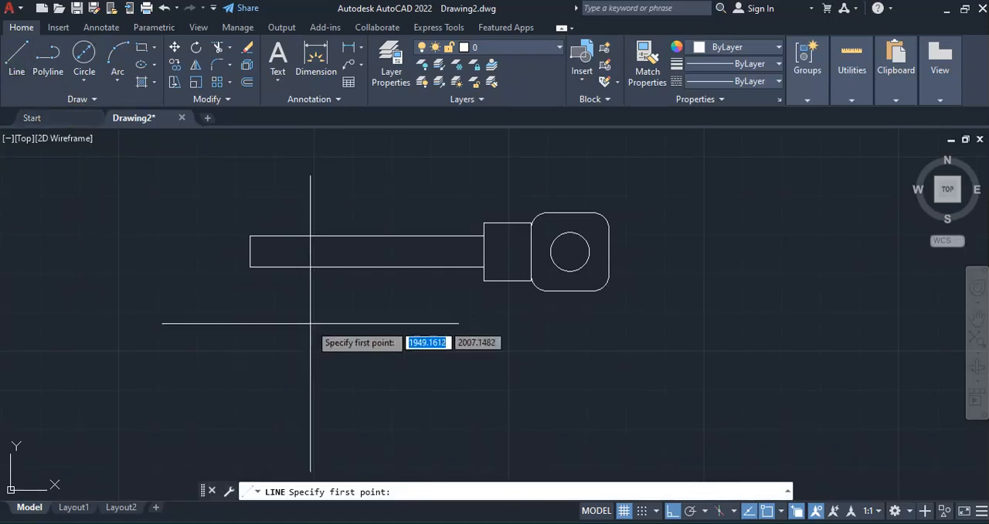
click(274, 315)
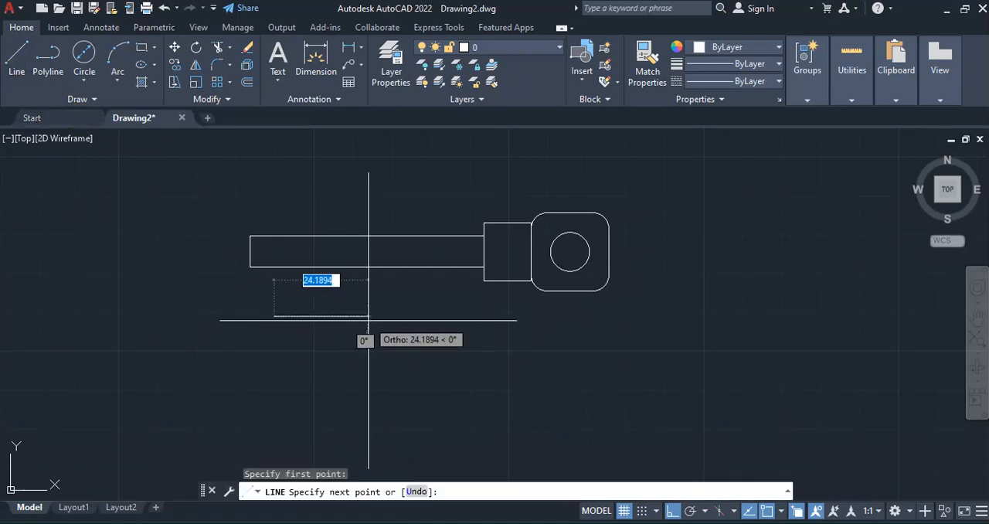
text(15)
key(Return)
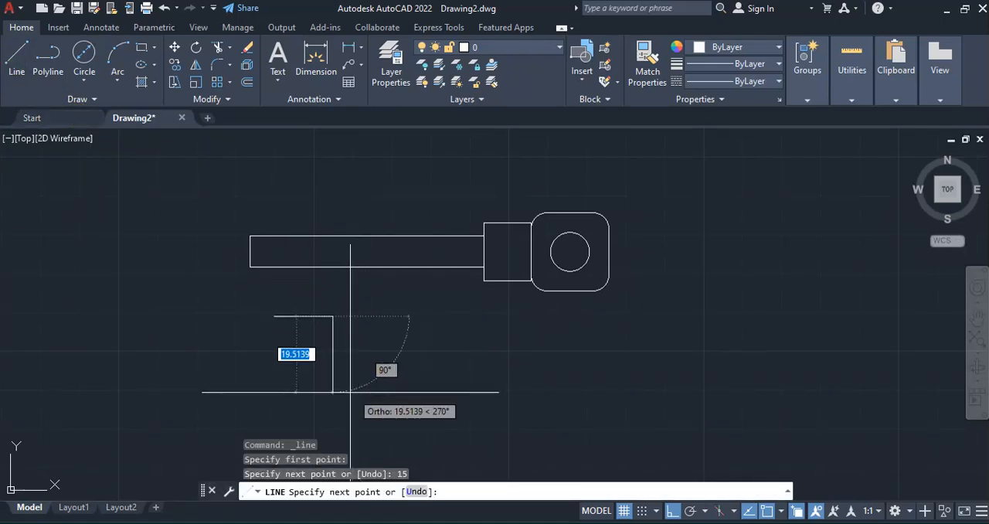
key(Return)
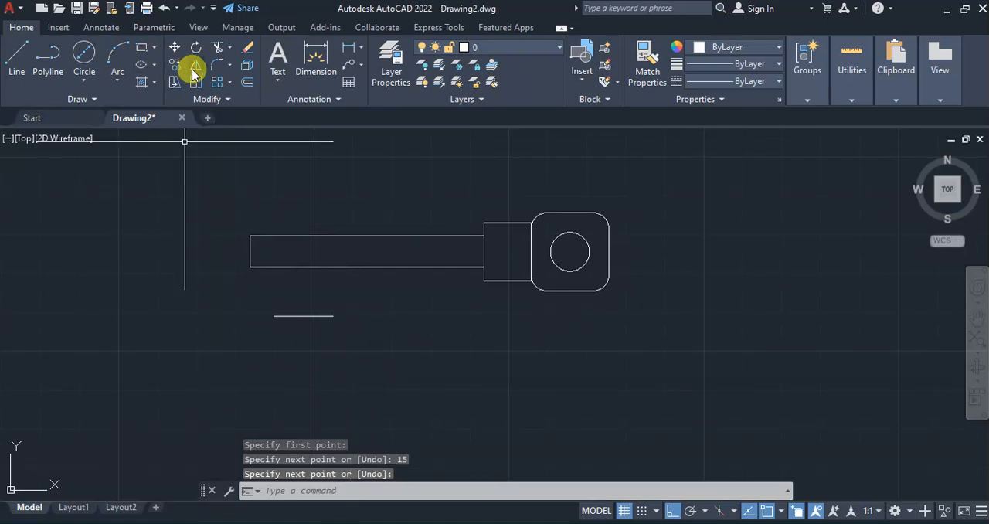
Offset the 15-unit horizontal line 15 units downward and recheck the key figure in the PDF
click(247, 82)
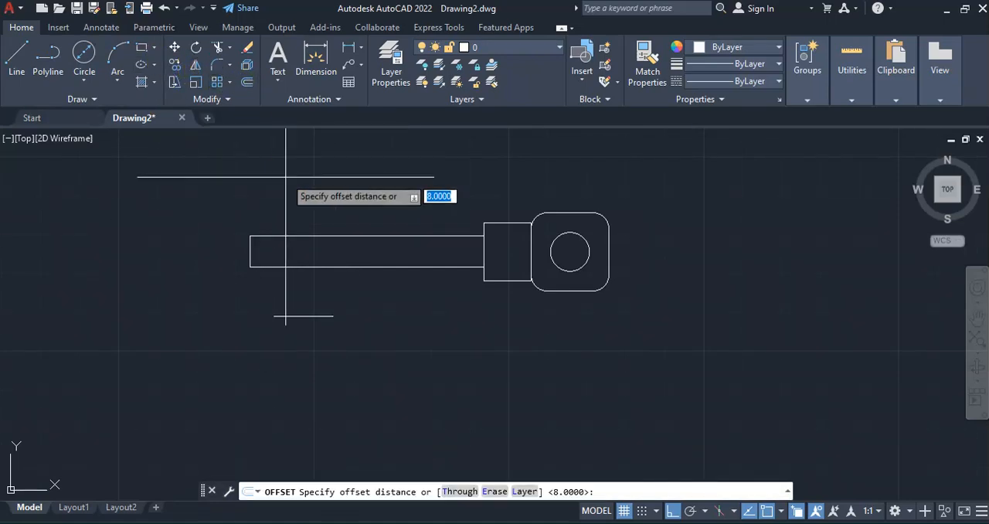
text(15)
key(Return)
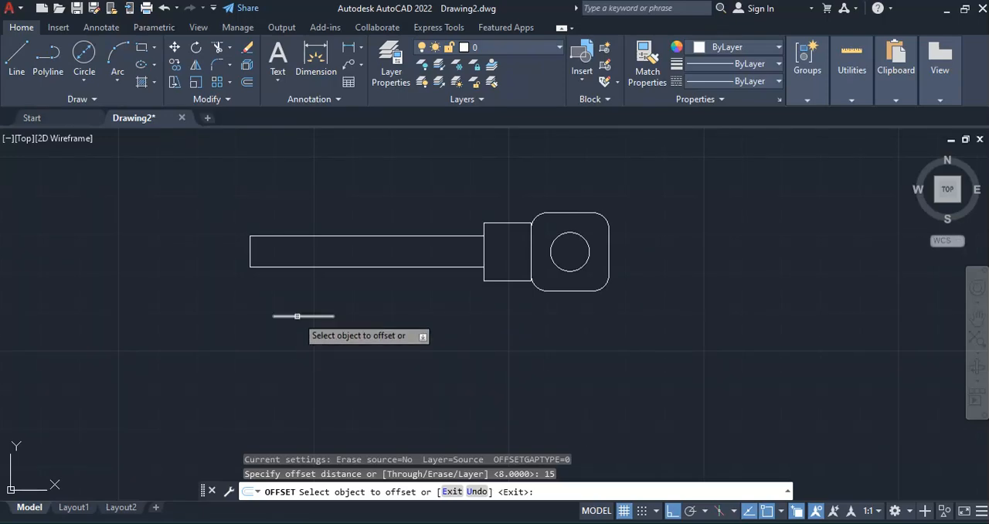
click(296, 315)
click(313, 382)
key(Return)
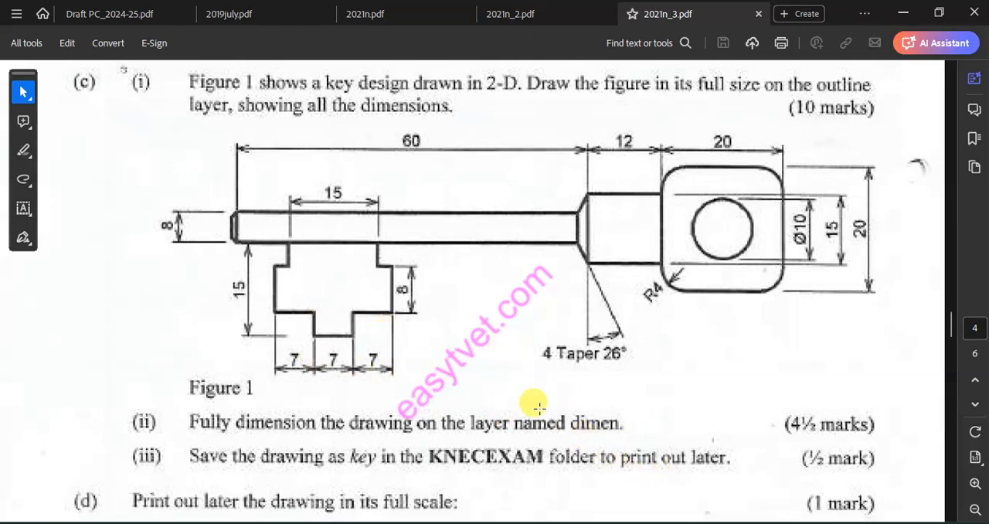
key(alt+Tab)
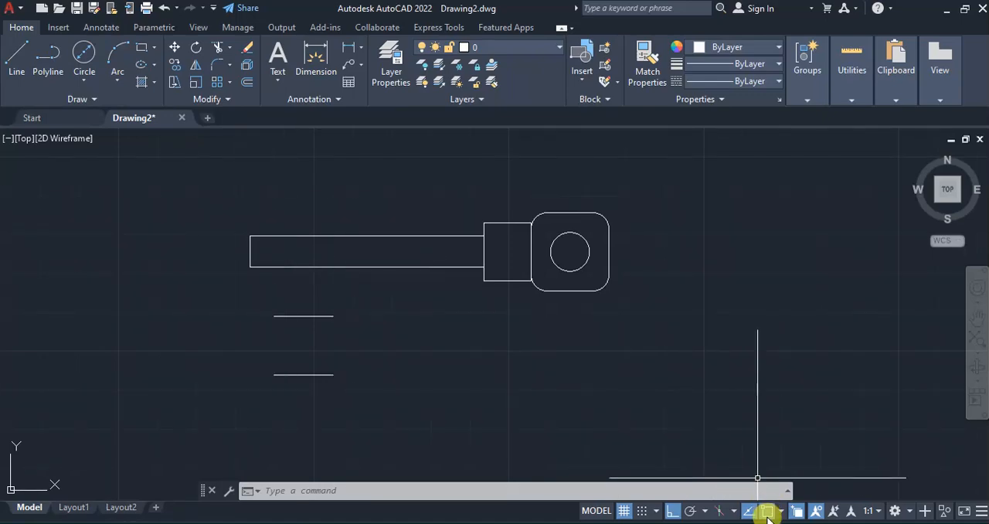
key(alt+Tab)
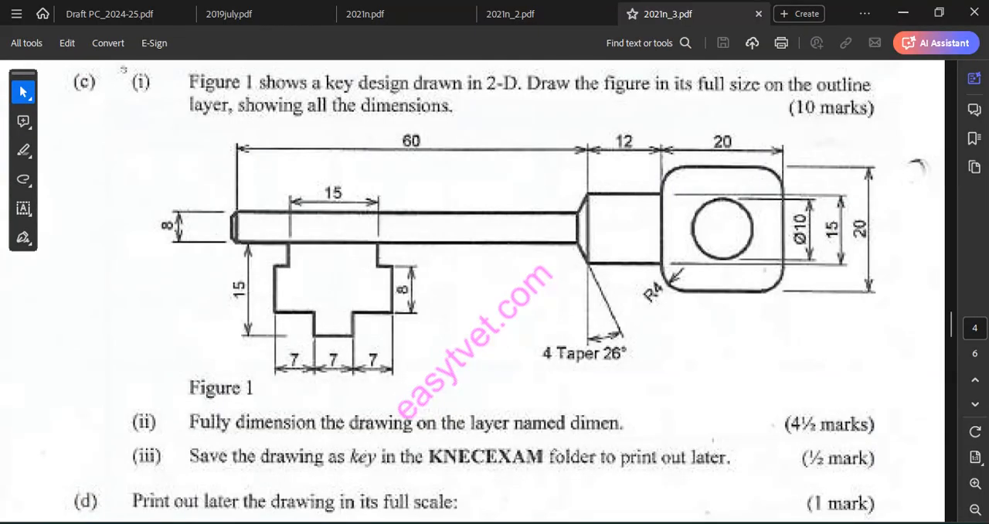
Switch back to AutoCAD and draw a vertical line joining the midpoints of the two 15-unit horizontal lines
key(alt+Tab)
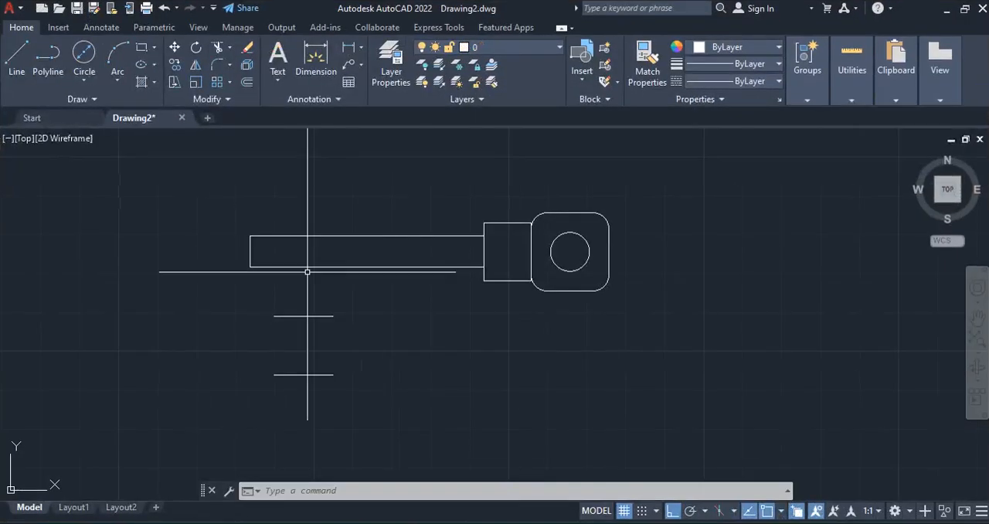
click(18, 50)
click(306, 316)
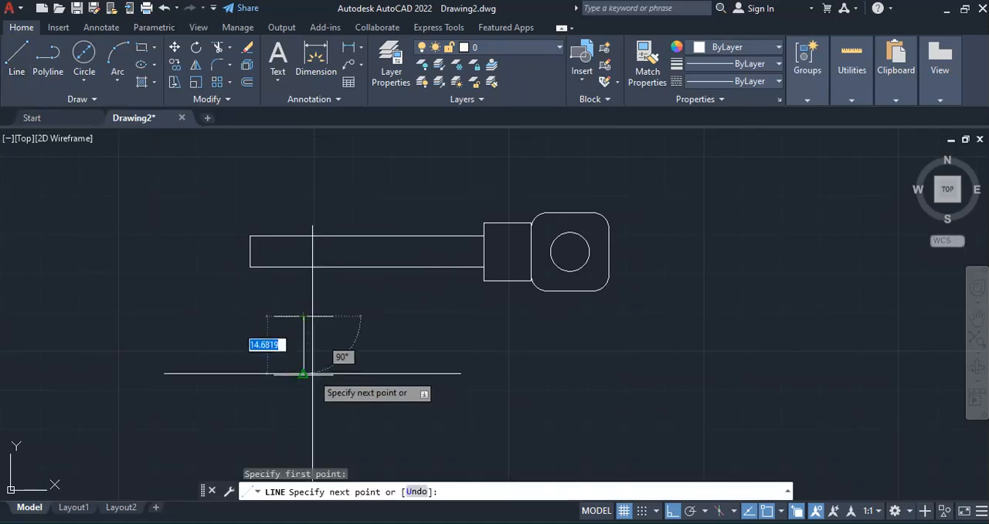
click(304, 375)
key(Return)
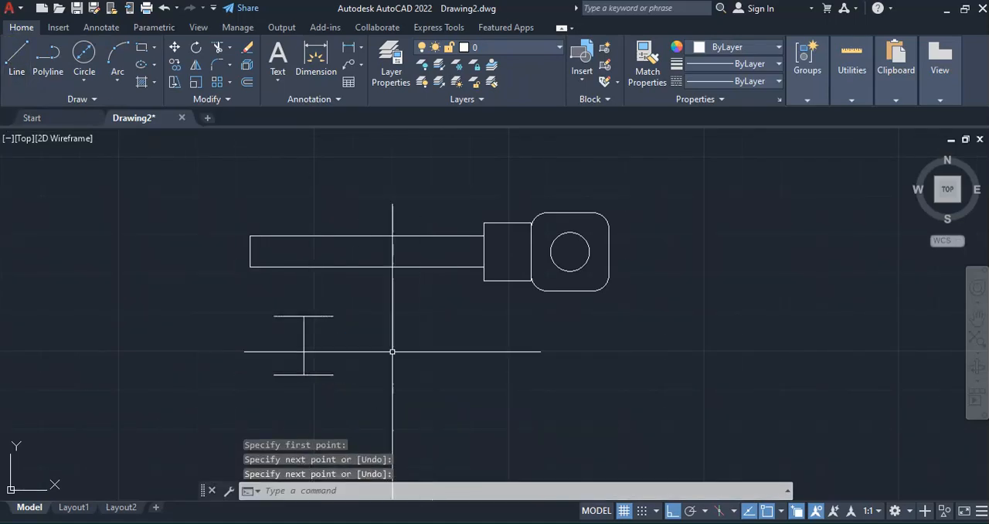
Offset the vertical center line 3.5 units to both sides
click(248, 82)
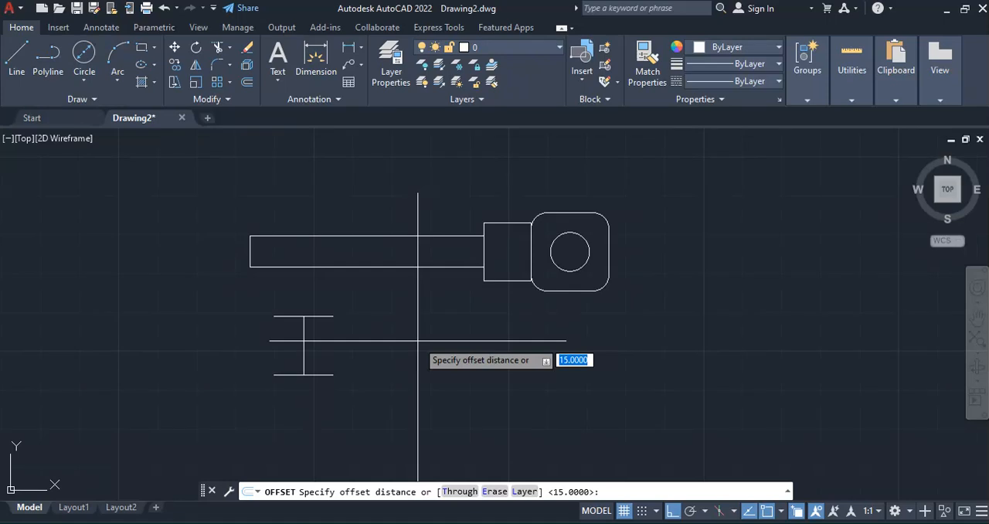
text(3.5)
key(Return)
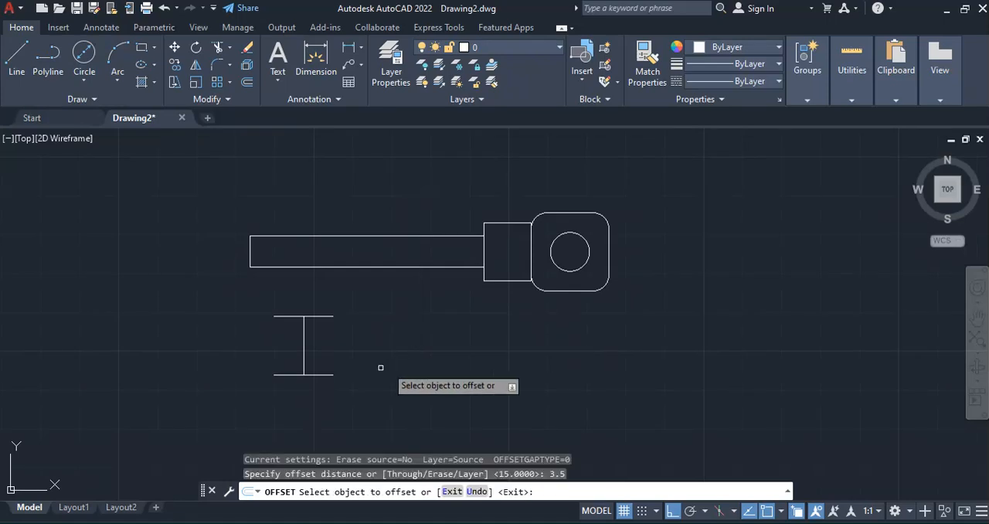
click(303, 343)
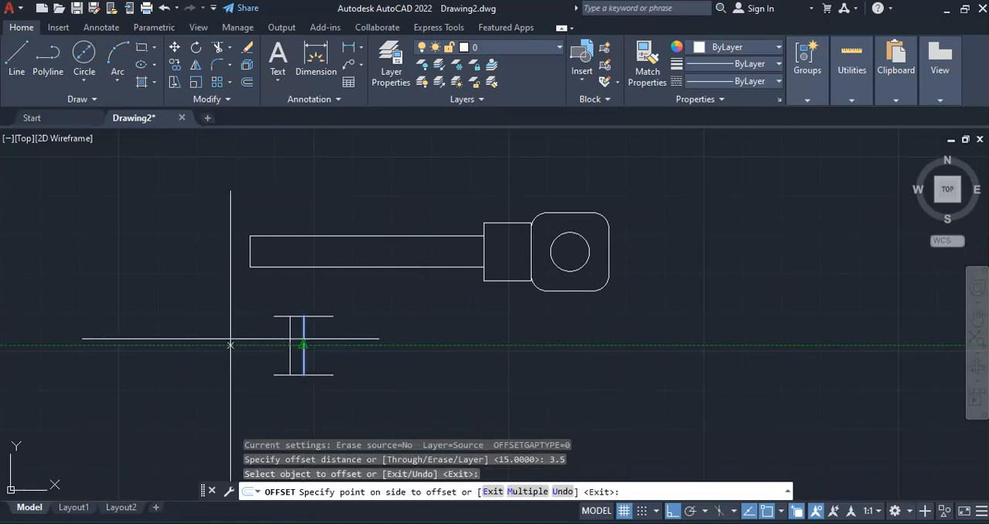
click(231, 339)
click(303, 342)
click(379, 349)
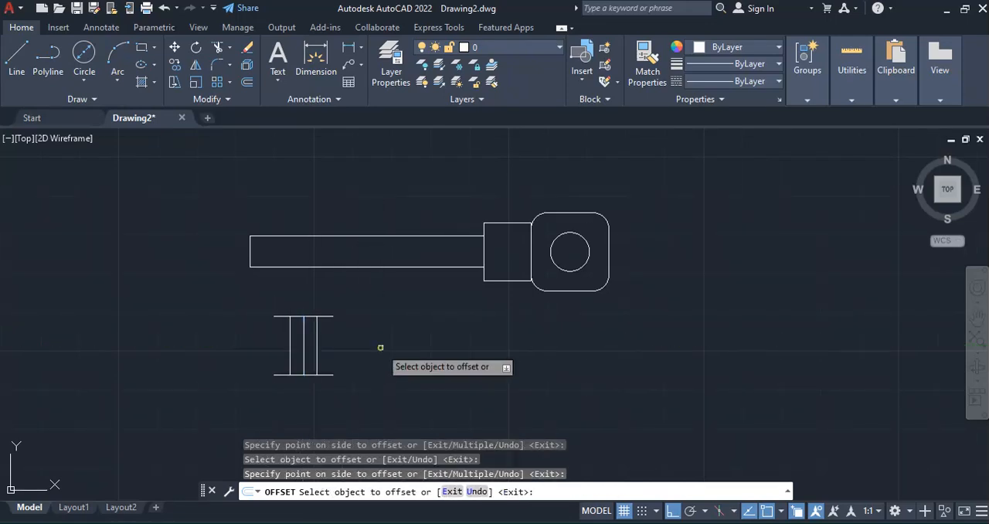
Offset the two vertical lines flanking the center line 7 units outward, one to each side
click(249, 82)
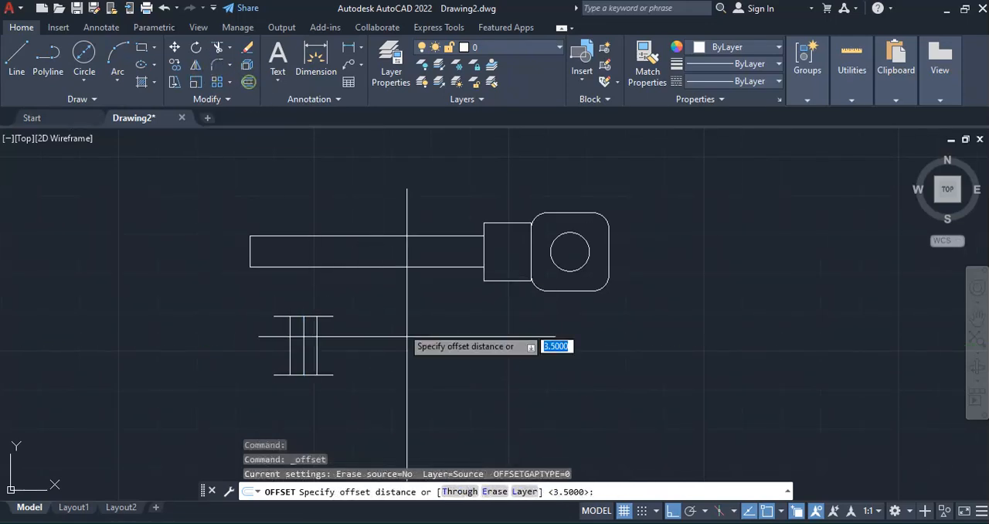
text(7)
key(Return)
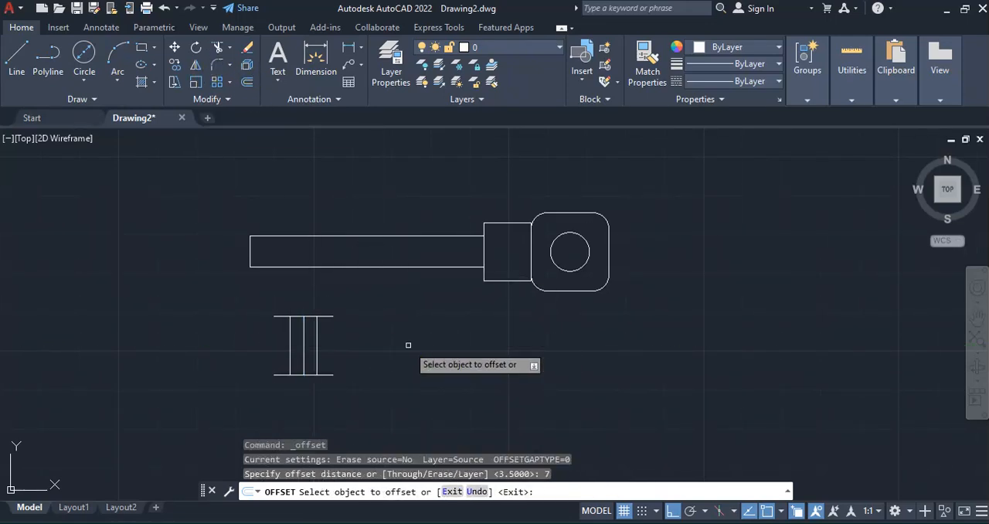
click(289, 340)
click(137, 331)
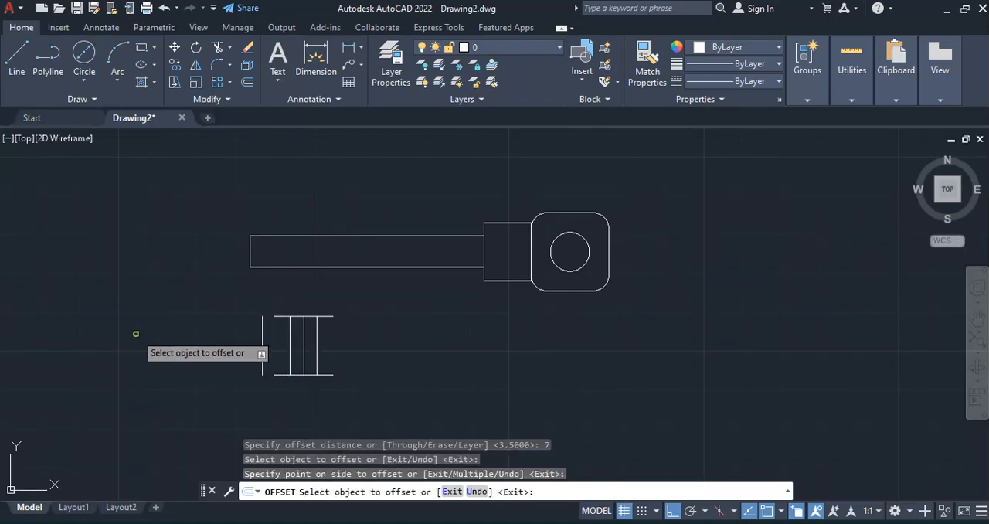
click(316, 338)
click(453, 338)
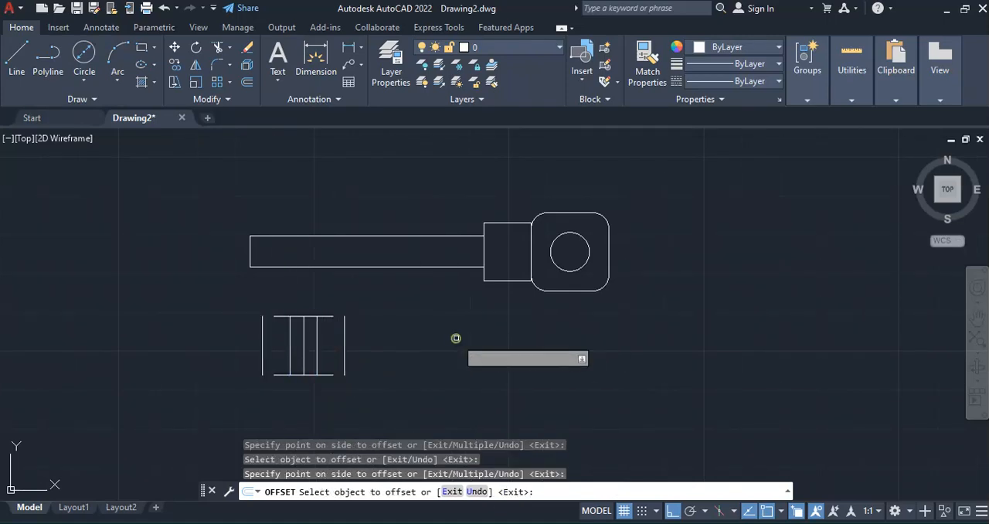
key(Escape)
click(304, 318)
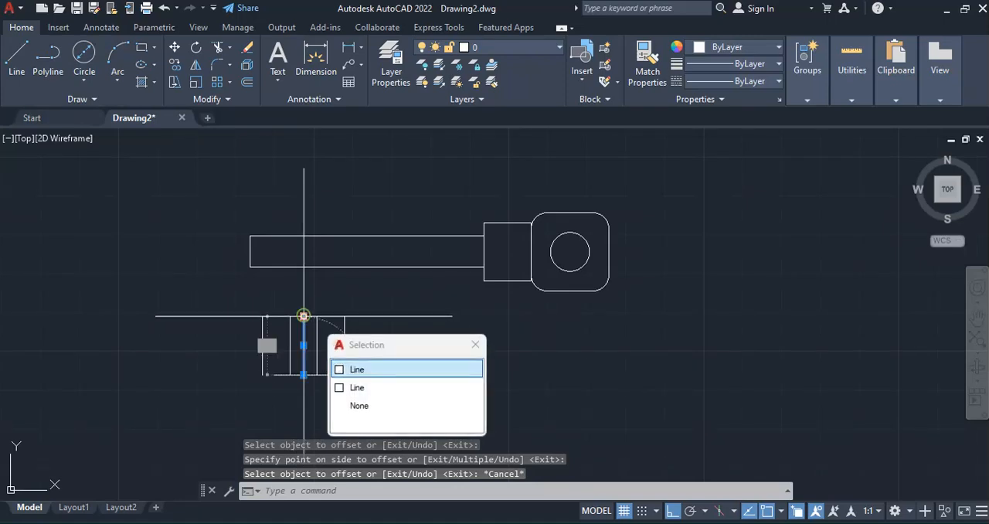
click(370, 370)
key(Escape)
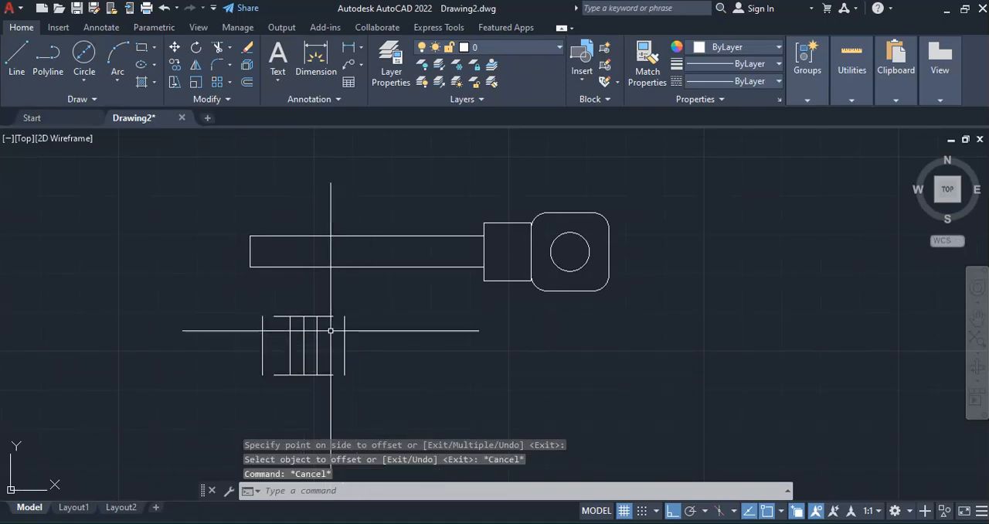
Stretch both ends of the upper horizontal line to the top endpoints of the outermost vertical lines
scroll(300, 315, up, 6)
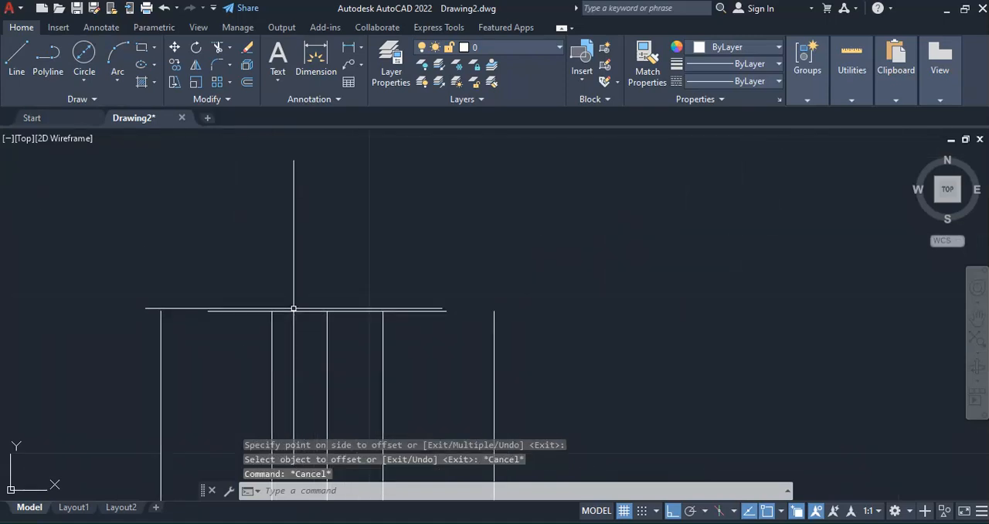
click(294, 312)
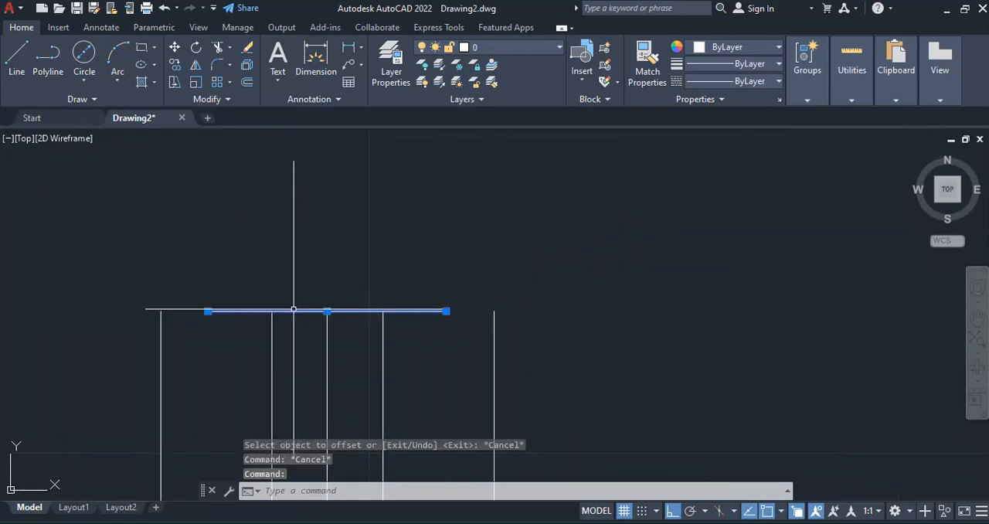
click(207, 312)
click(160, 311)
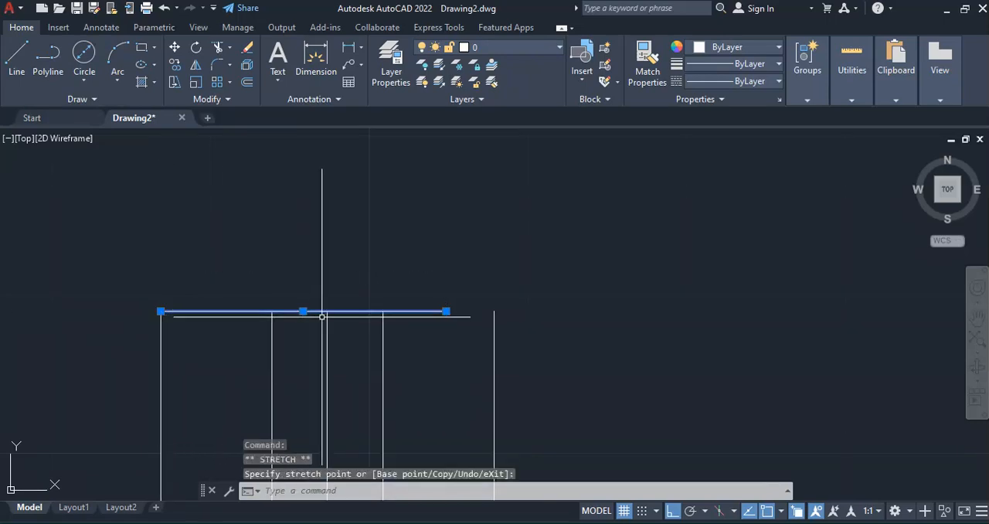
click(445, 311)
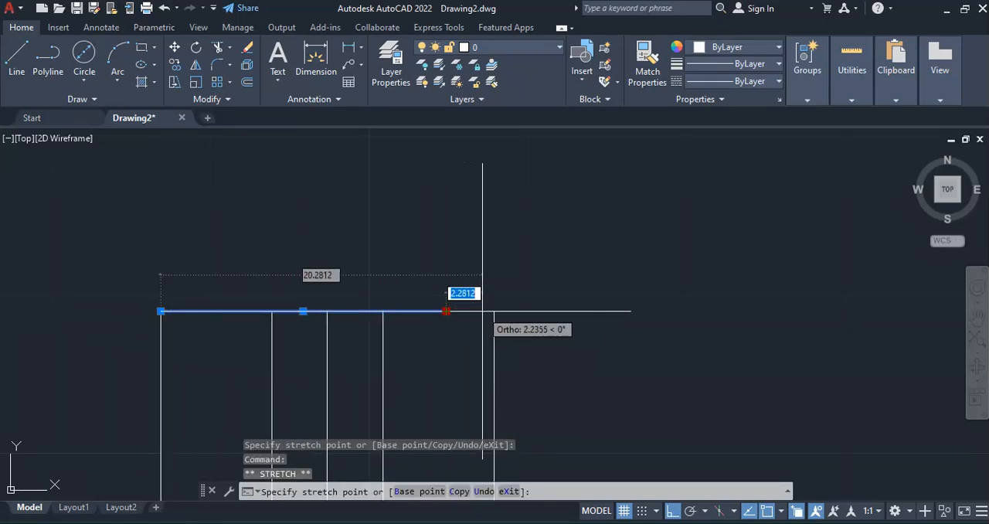
click(495, 311)
scroll(476, 296, down, 3)
key(Escape)
Stretch both ends of the lower horizontal line to the bottom endpoints of the outermost vertical lines
scroll(476, 297, up, 4)
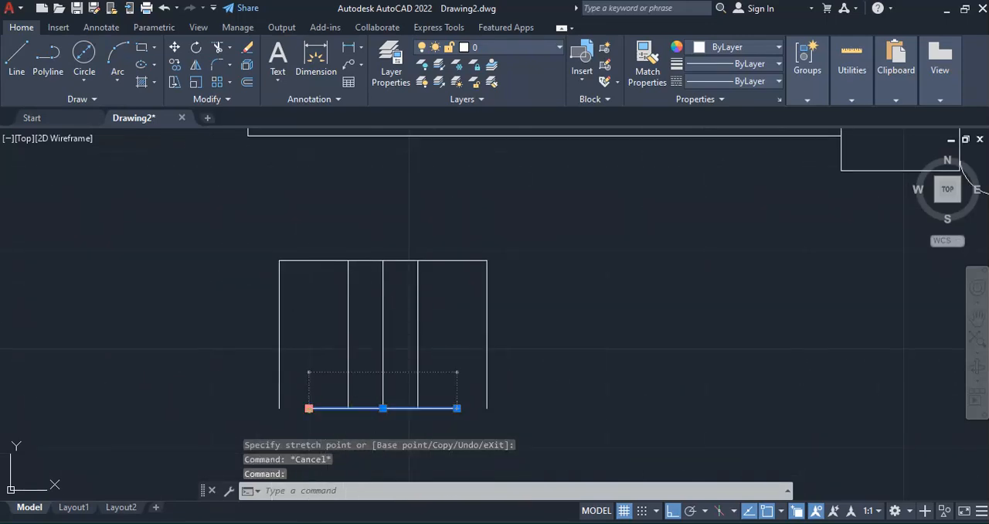
click(308, 408)
click(279, 408)
click(457, 408)
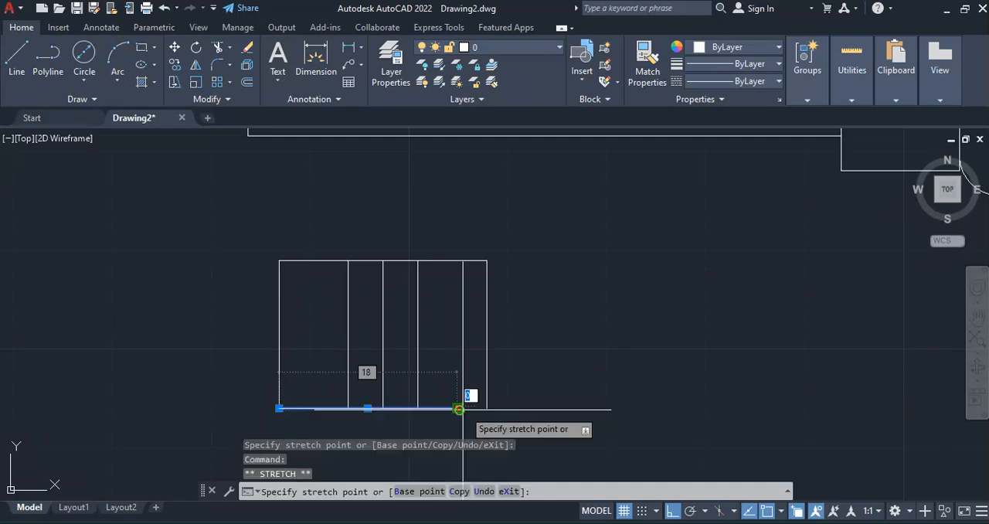
click(487, 408)
key(Escape)
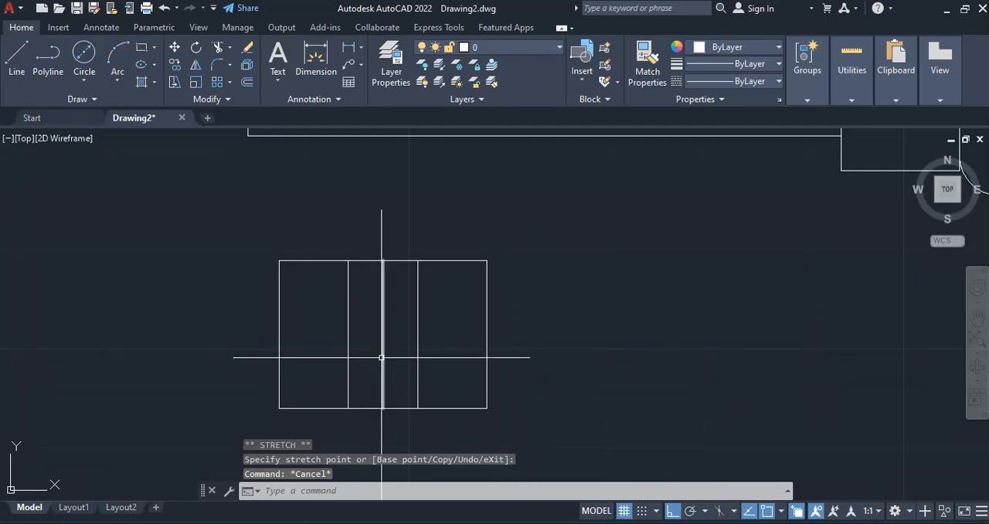
Erase the vertical center line of the bit and check the key figure in the PDF
click(381, 359)
key(Delete)
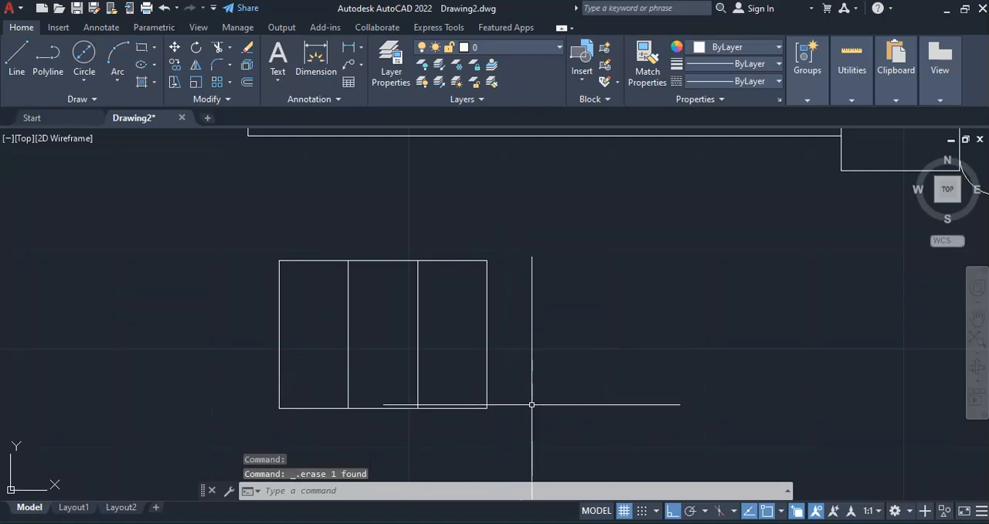
scroll(534, 402, down, 2)
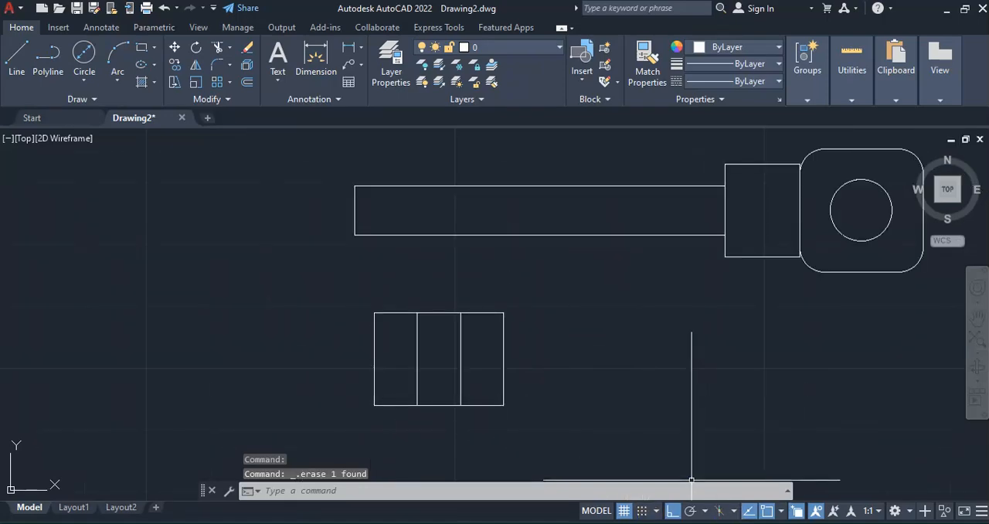
click(752, 523)
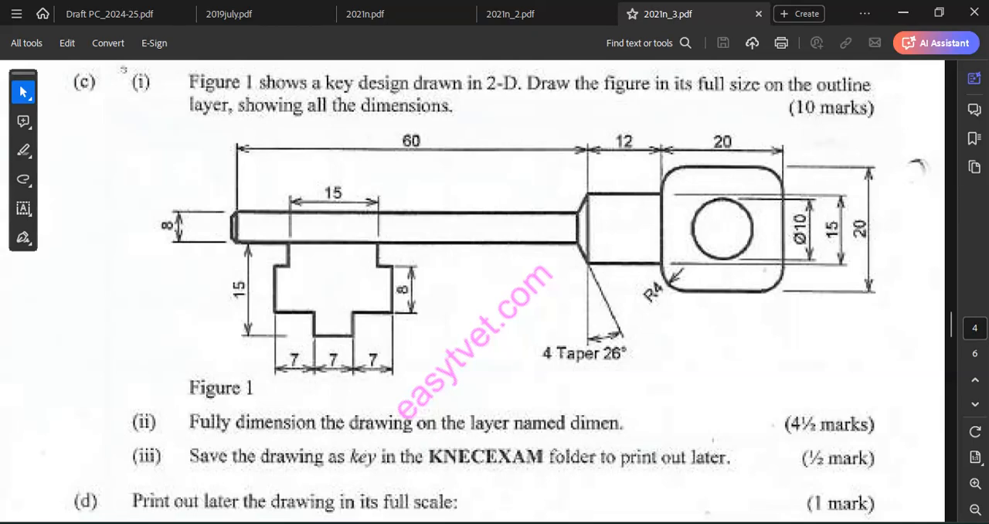
click(610, 523)
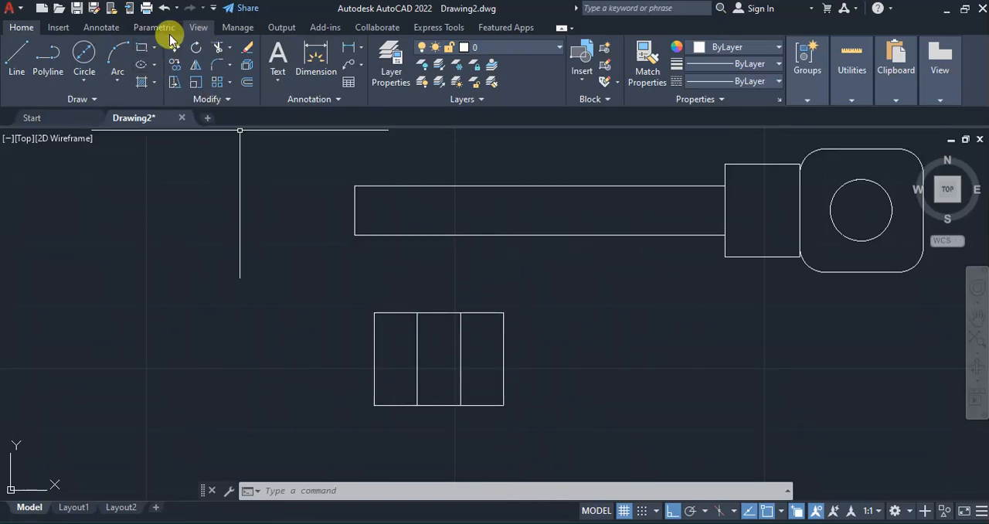
Undo the erasure of the bit's center line and recheck the key figure in the PDF
click(164, 8)
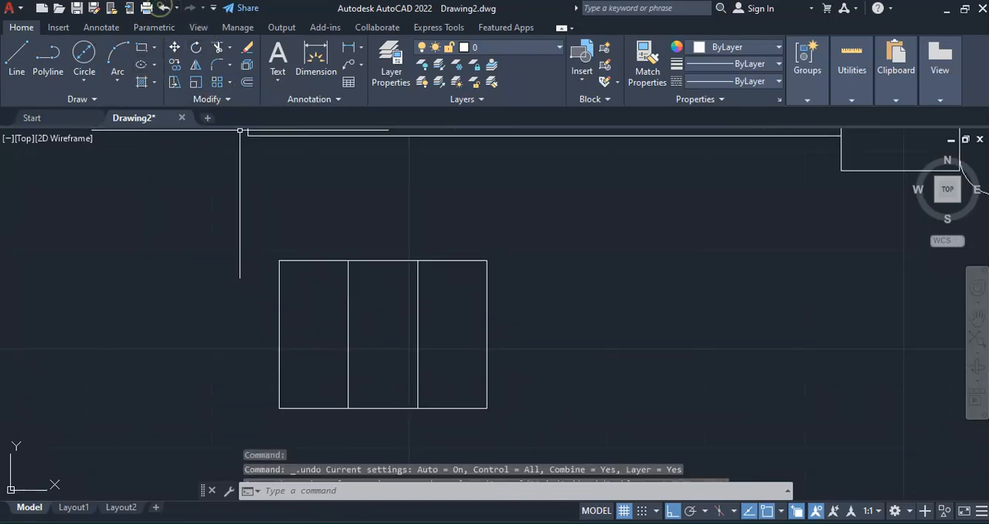
click(165, 8)
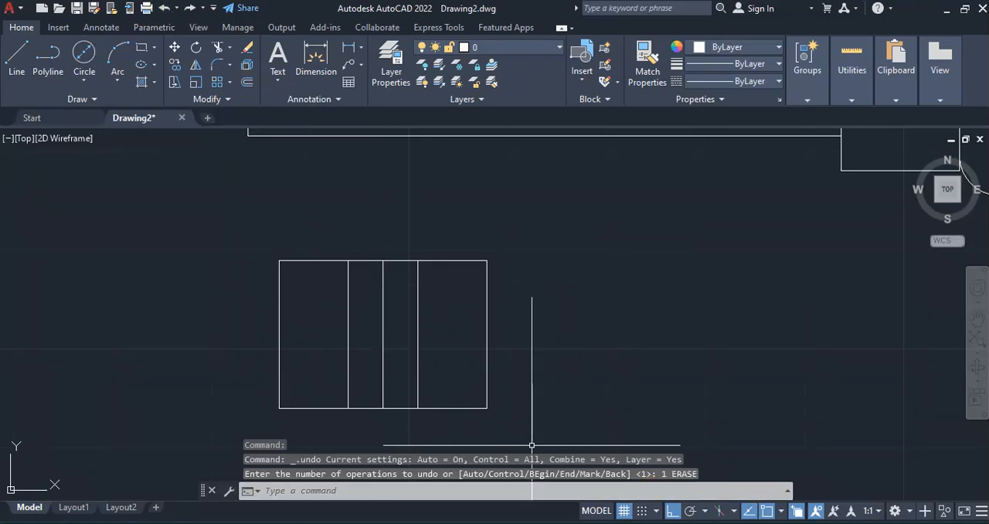
key(alt+Tab)
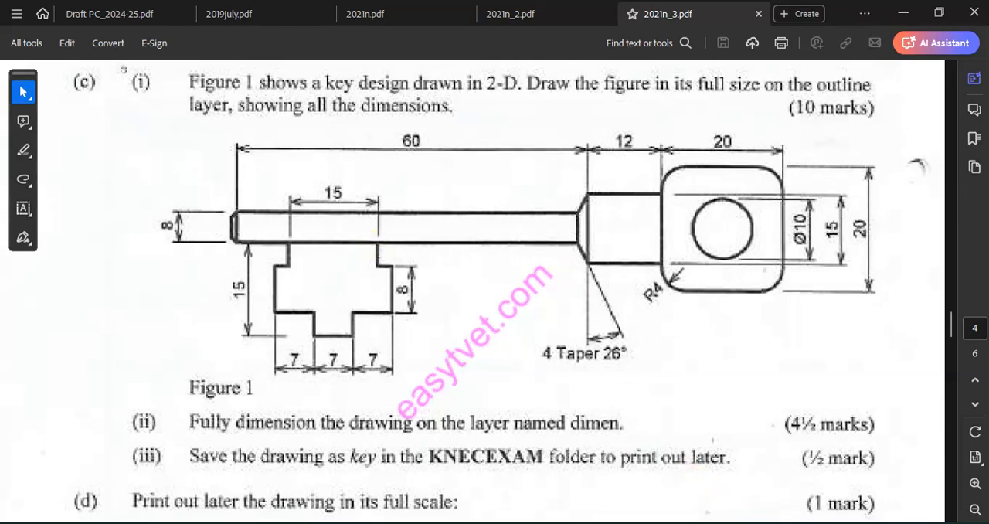
key(alt+Tab)
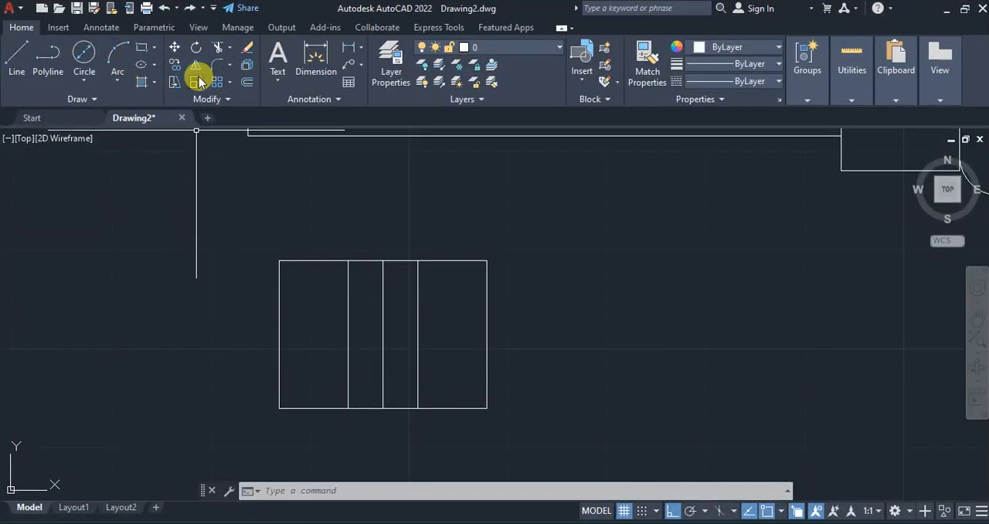
Offset the bit's vertical center line 7.5 units to both sides
click(246, 65)
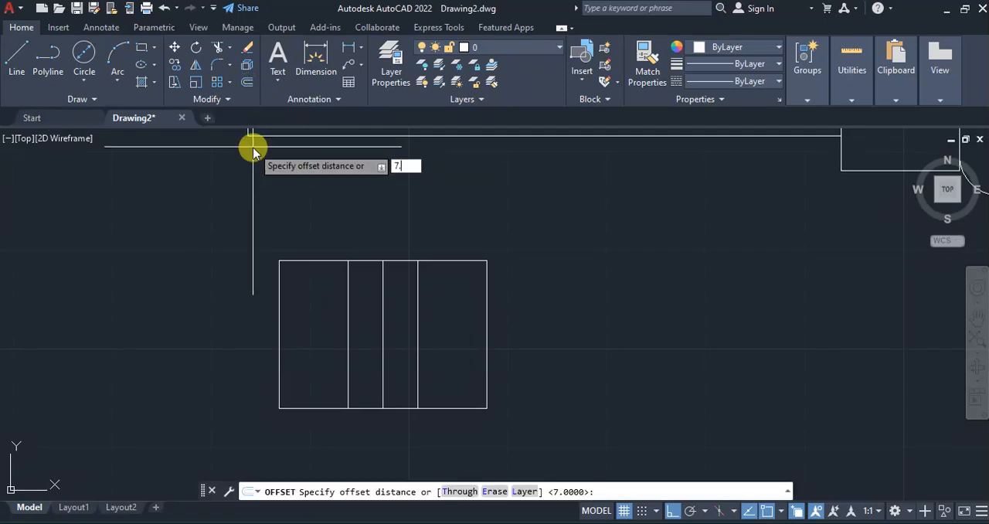
key(Return)
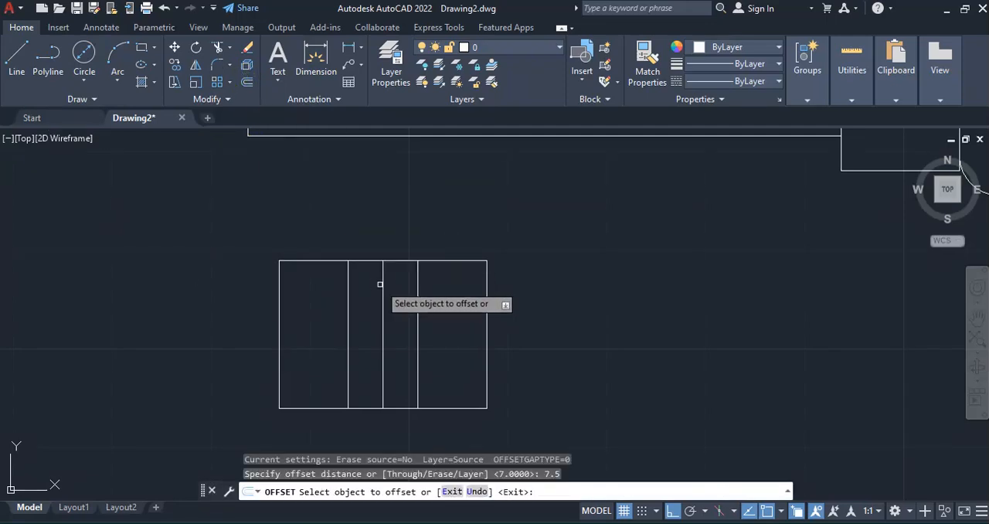
click(381, 285)
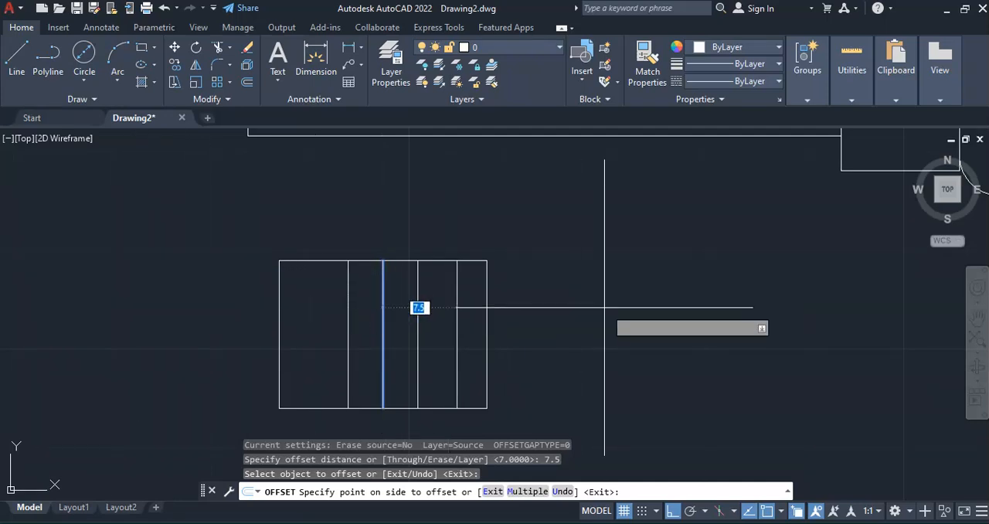
click(24, 286)
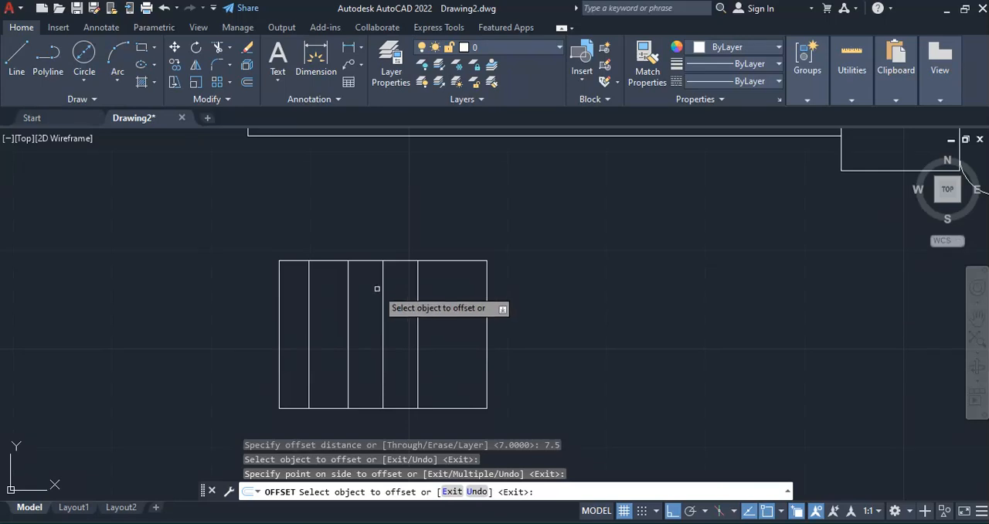
click(418, 280)
click(625, 281)
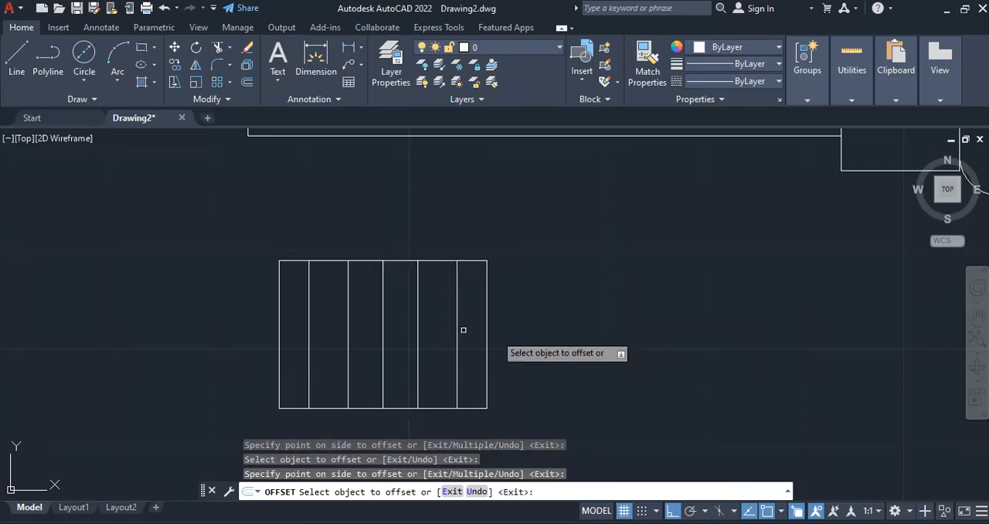
key(Escape)
Erase the bit's vertical center line and consult the key figure in the PDF
click(382, 303)
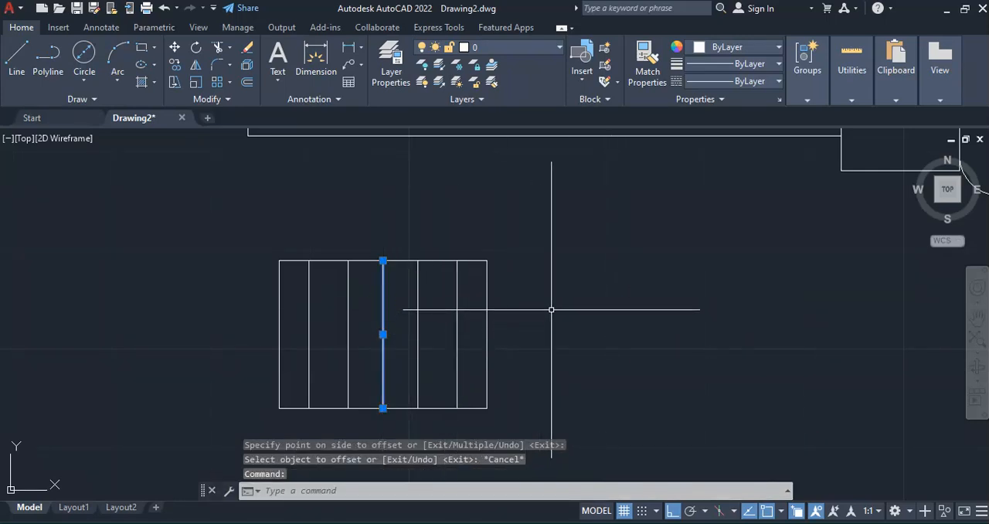
key(Delete)
click(772, 522)
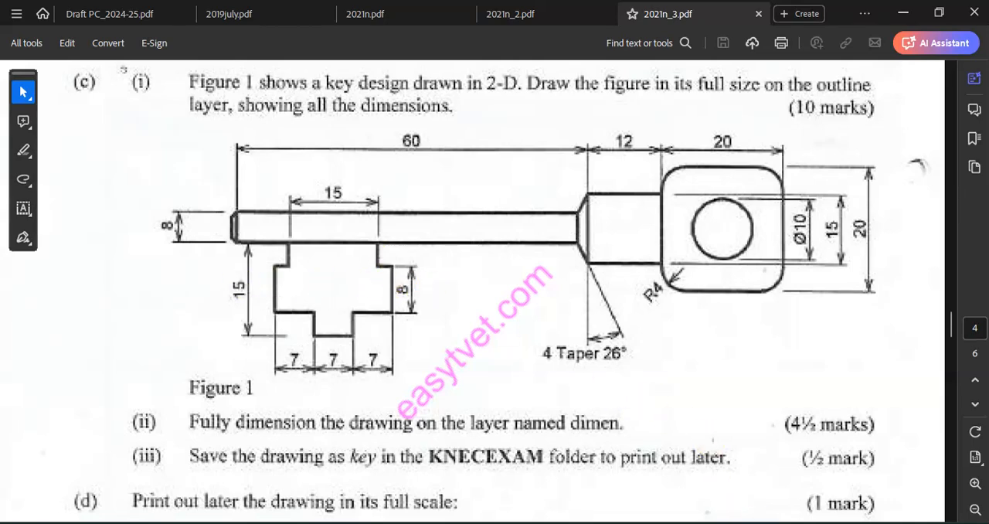
Draw a horizontal center line across the bit rectangle between the midpoints of its two vertical sides
key(alt+Tab)
click(17, 53)
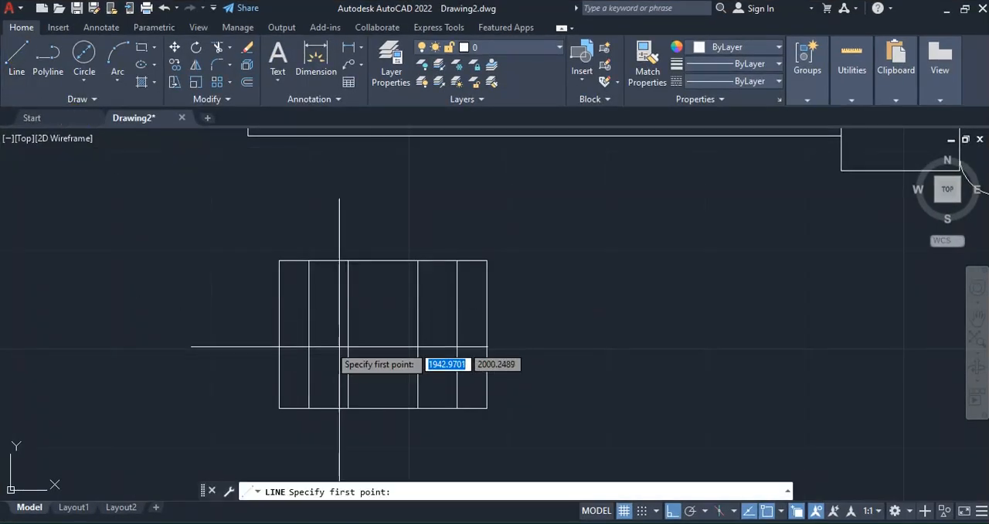
click(278, 335)
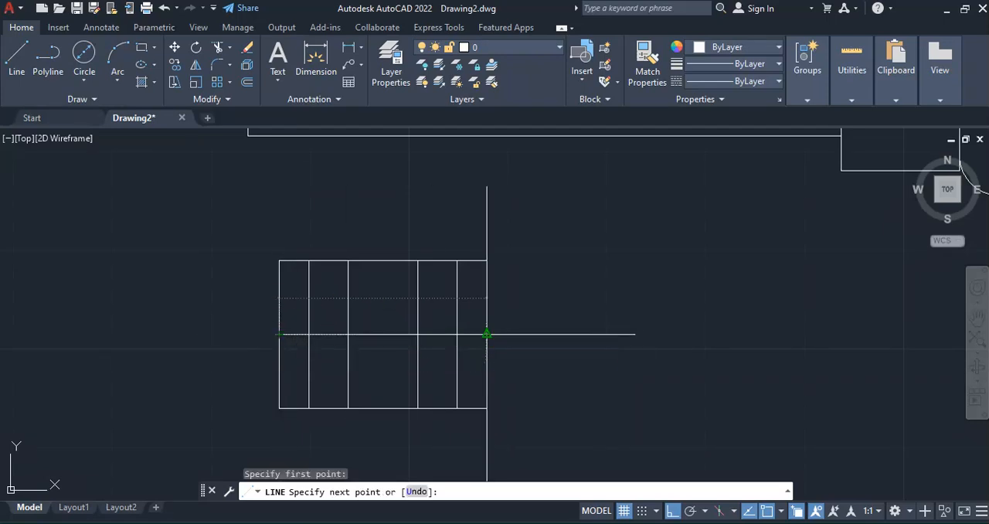
click(486, 334)
key(Return)
Offset the bit's horizontal center line 4 units upward and downward
click(247, 81)
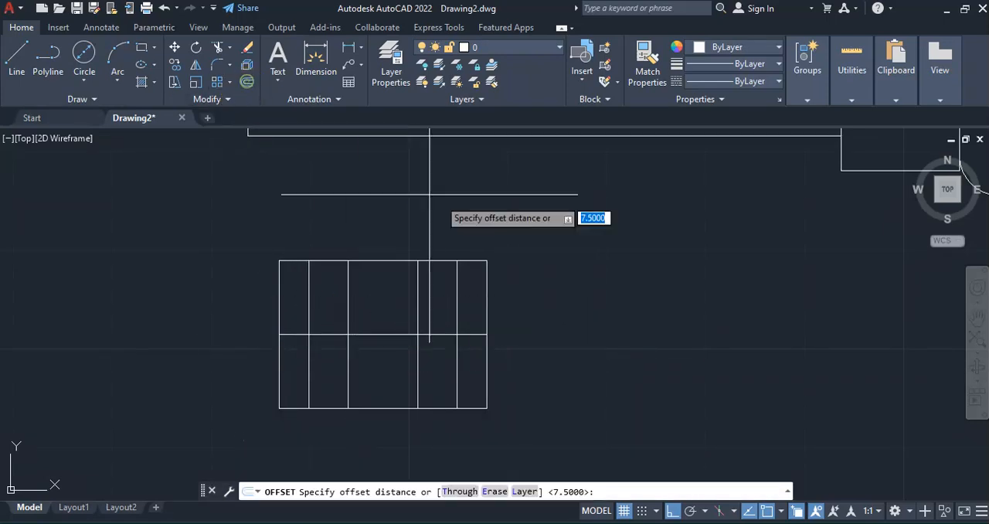
text(4)
key(Return)
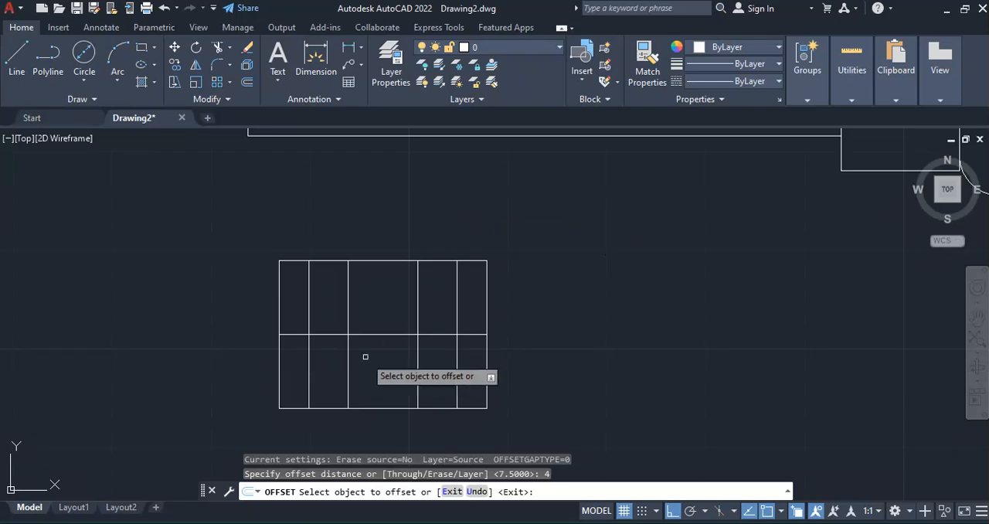
click(371, 334)
click(372, 278)
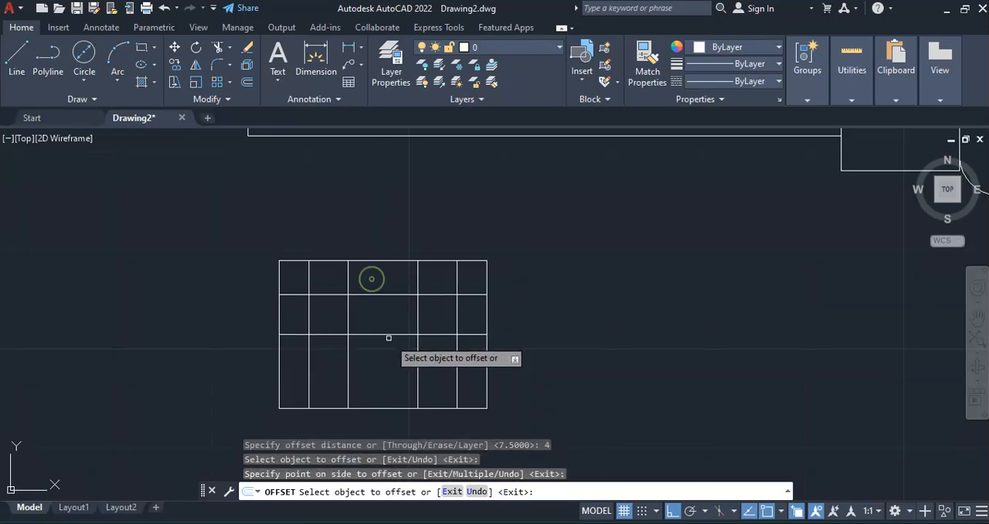
click(387, 335)
click(456, 379)
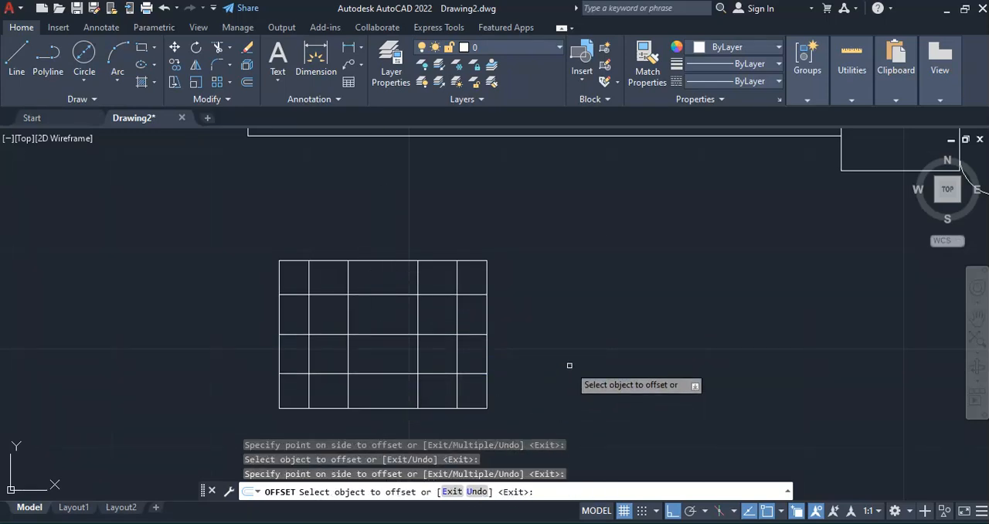
Erase the bit's horizontal center line and consult the key figure in the PDF
key(Escape)
click(387, 334)
key(Delete)
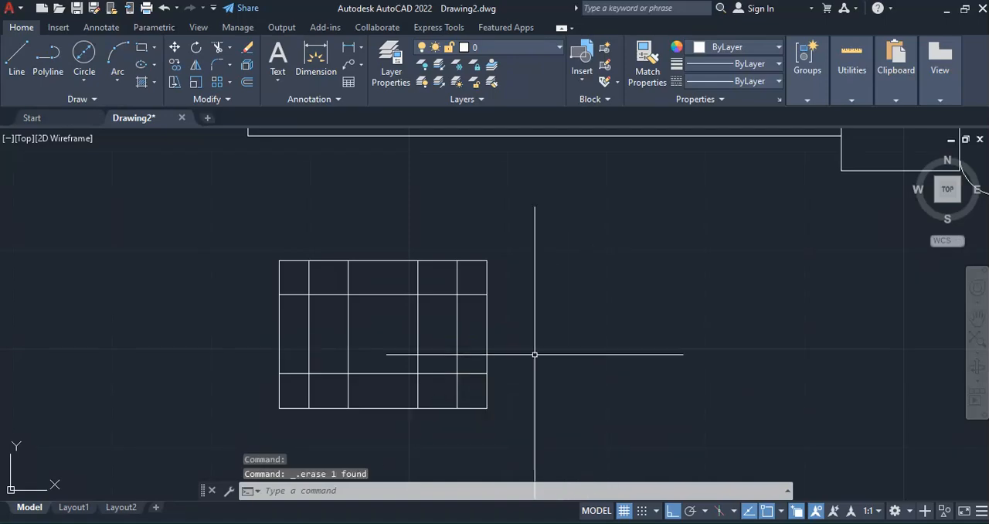
scroll(510, 342, down, 2)
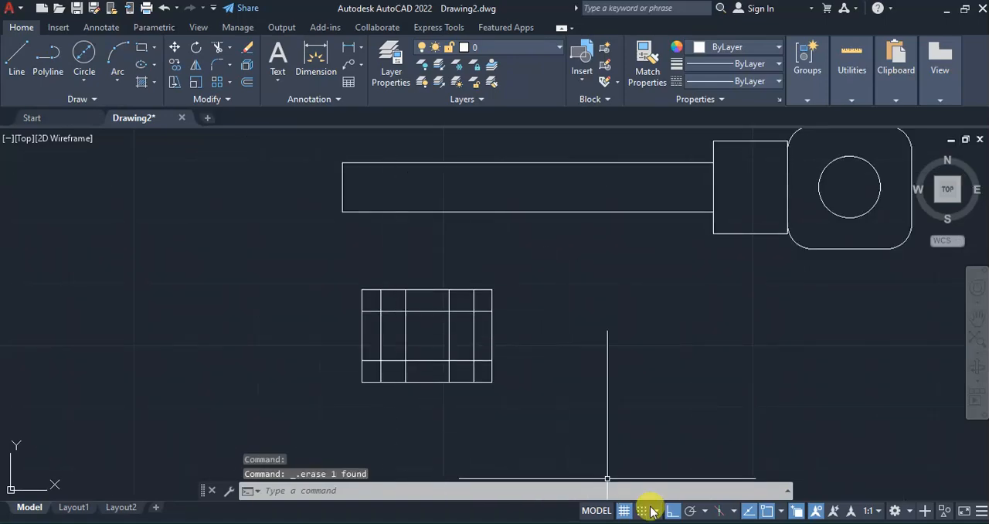
key(alt+Tab)
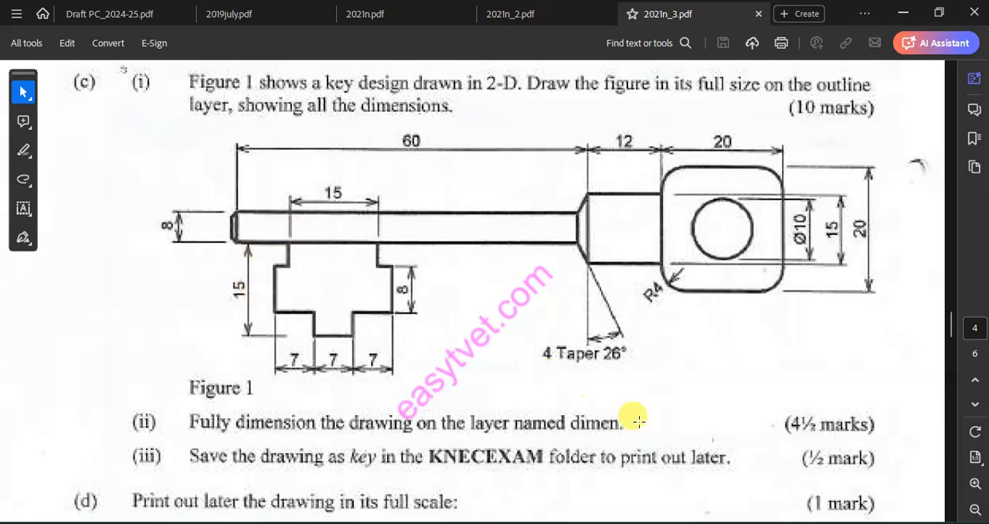
click(752, 523)
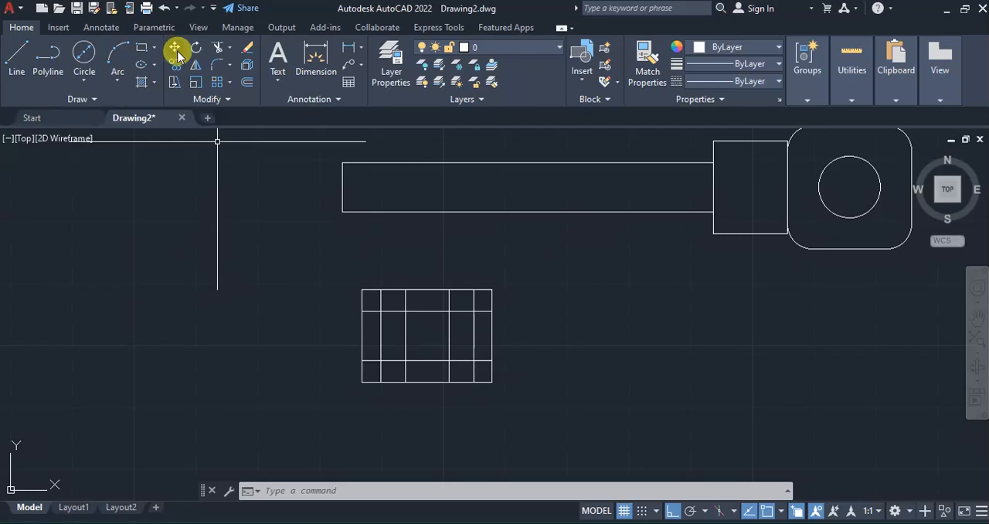
Trim the outer corner segments from the bit's grid to match the stepped outline in the PDF figure
click(218, 49)
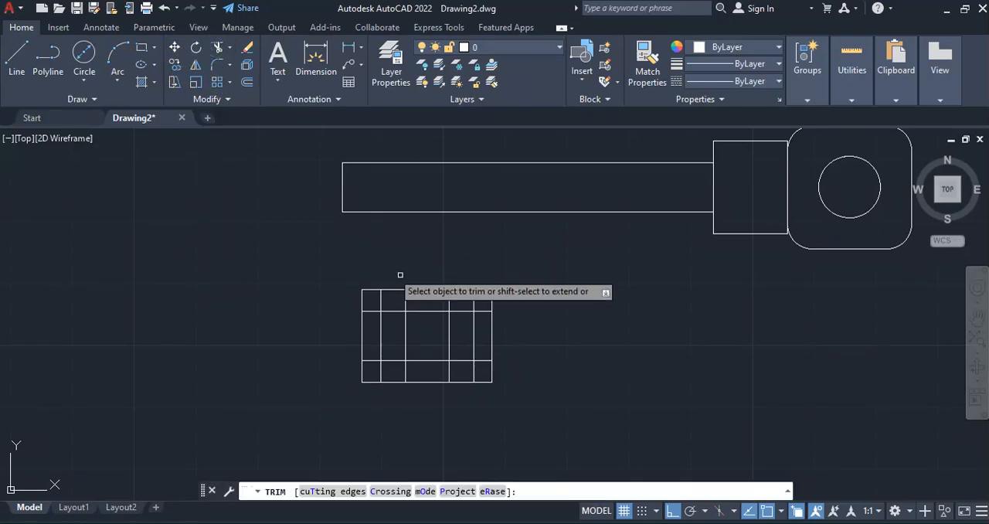
click(649, 523)
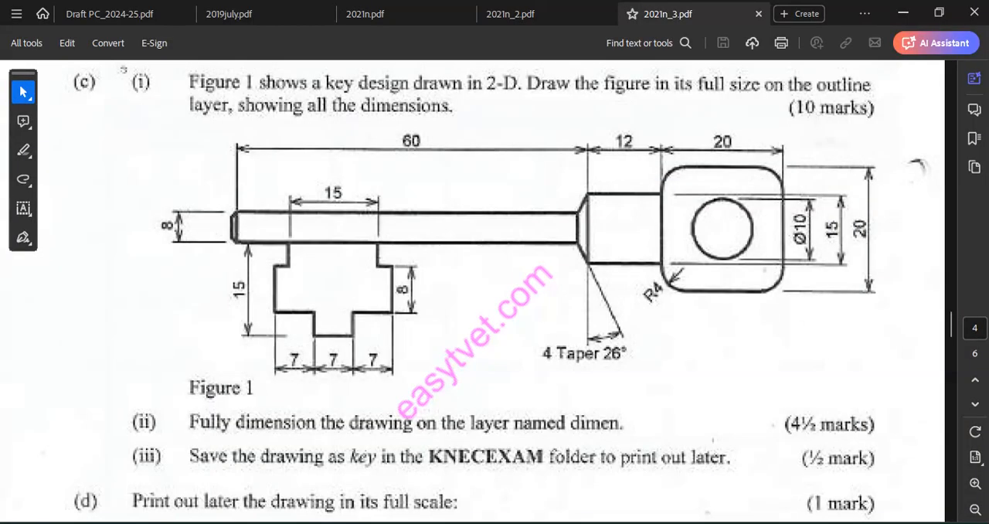
click(649, 523)
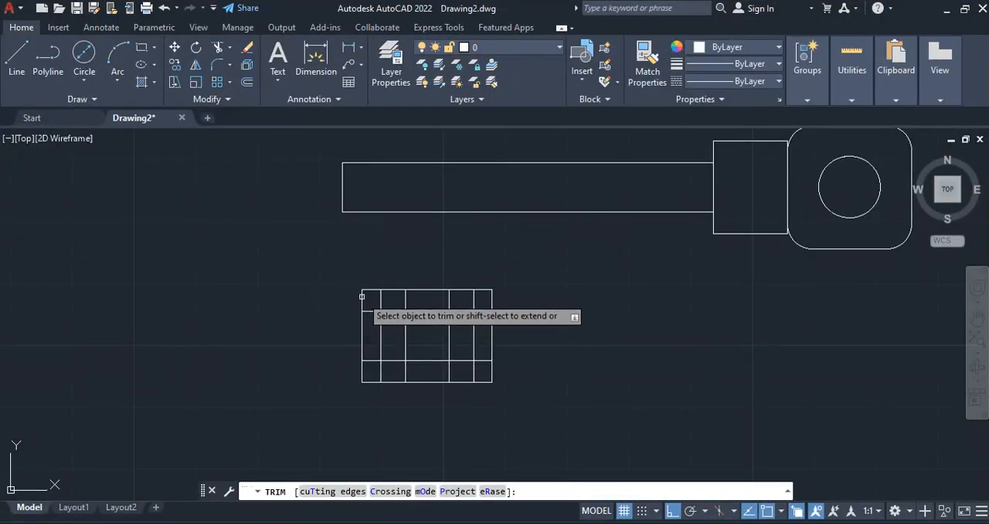
click(363, 299)
click(366, 287)
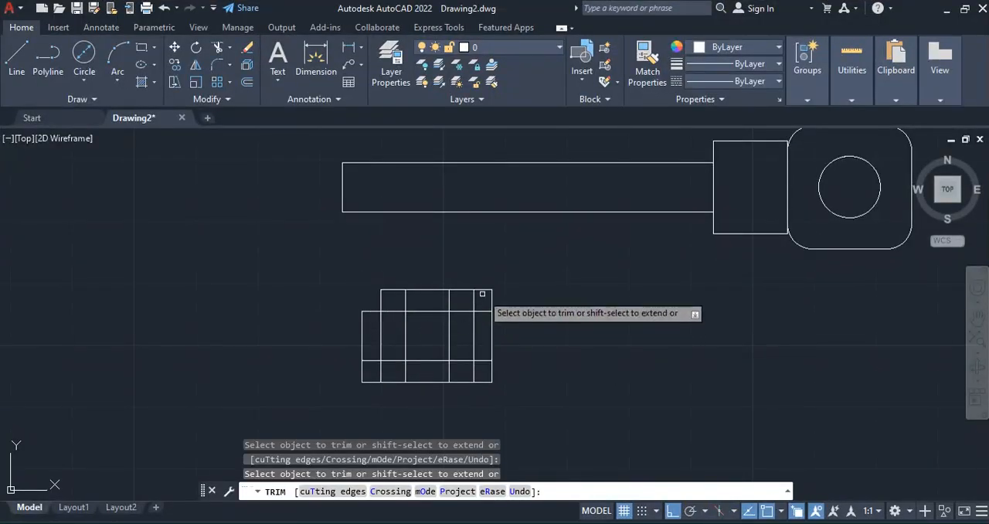
click(483, 290)
click(493, 300)
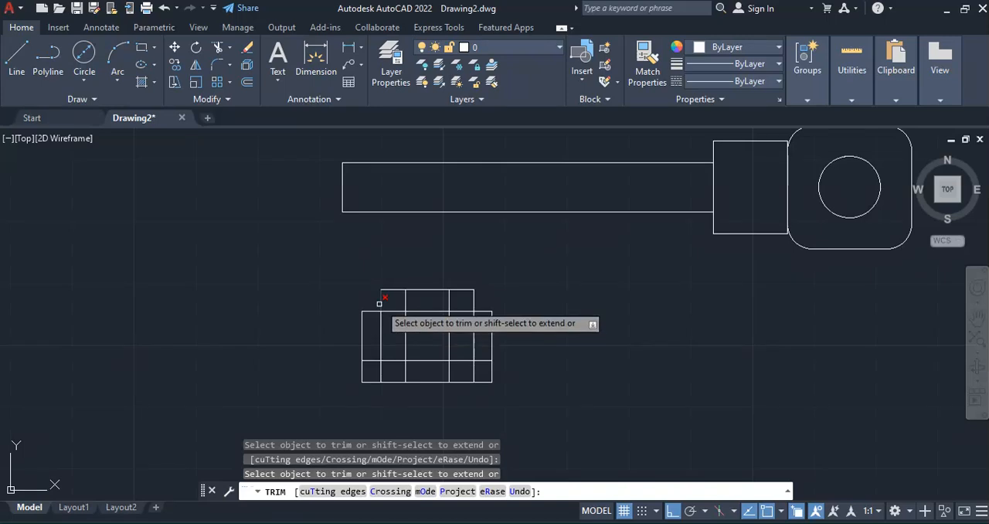
click(361, 367)
click(369, 380)
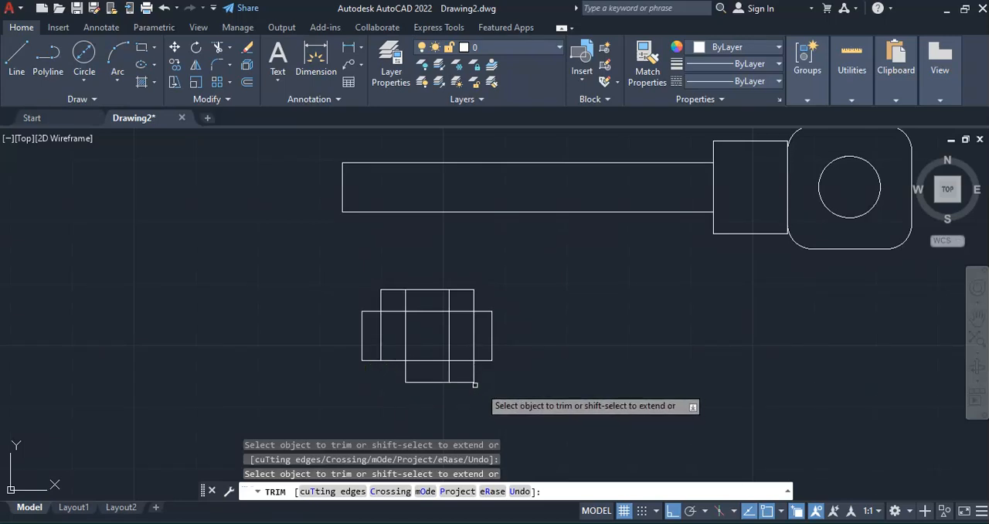
Trim all remaining construction lines inside the bit so only its stepped outline is left
click(381, 329)
drag(387, 306, 399, 319)
click(448, 330)
drag(453, 303, 445, 312)
click(403, 310)
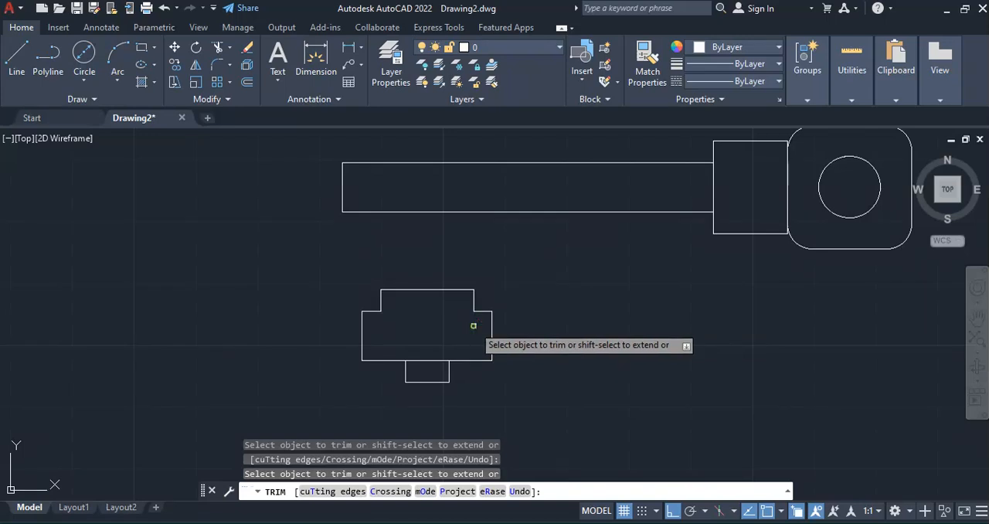
click(428, 362)
click(420, 357)
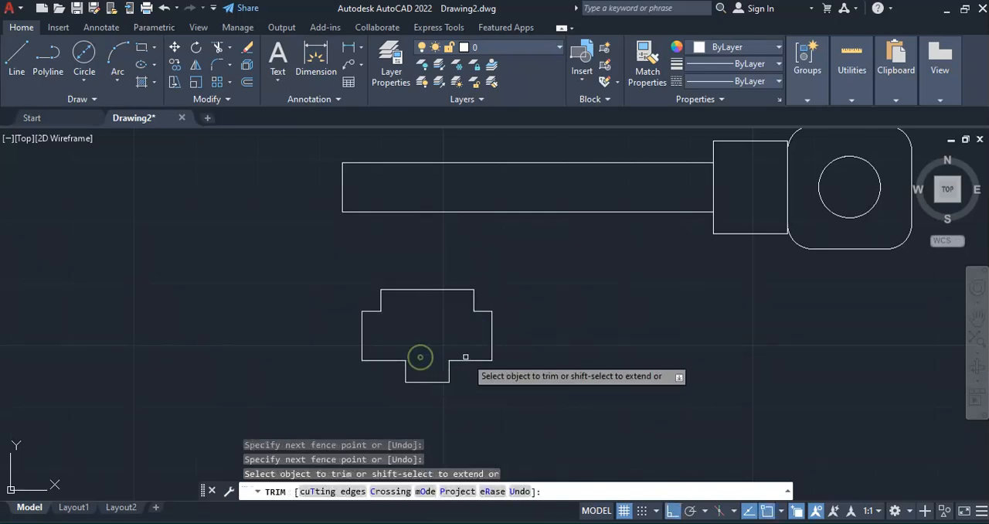
key(Escape)
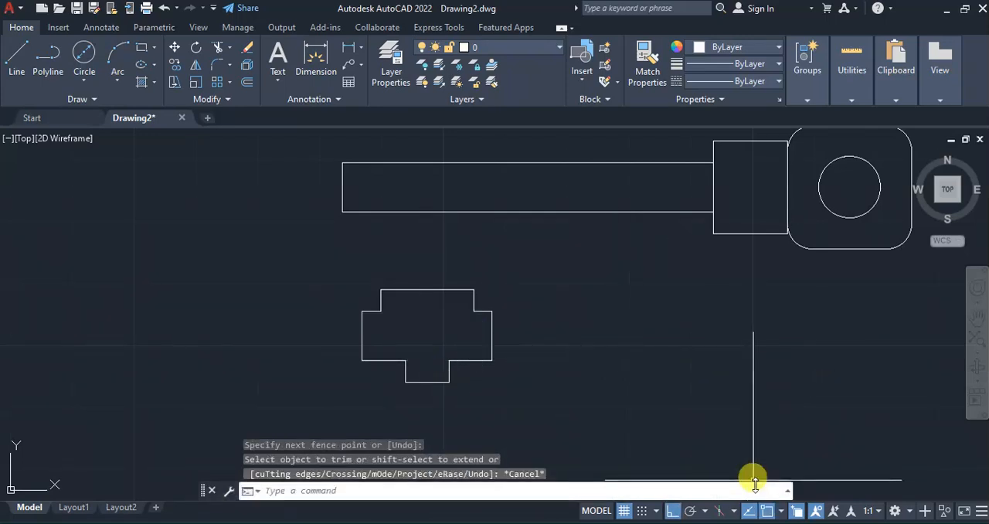
Compare the bit with the key figure in the PDF and examine the shank's taper note
click(751, 523)
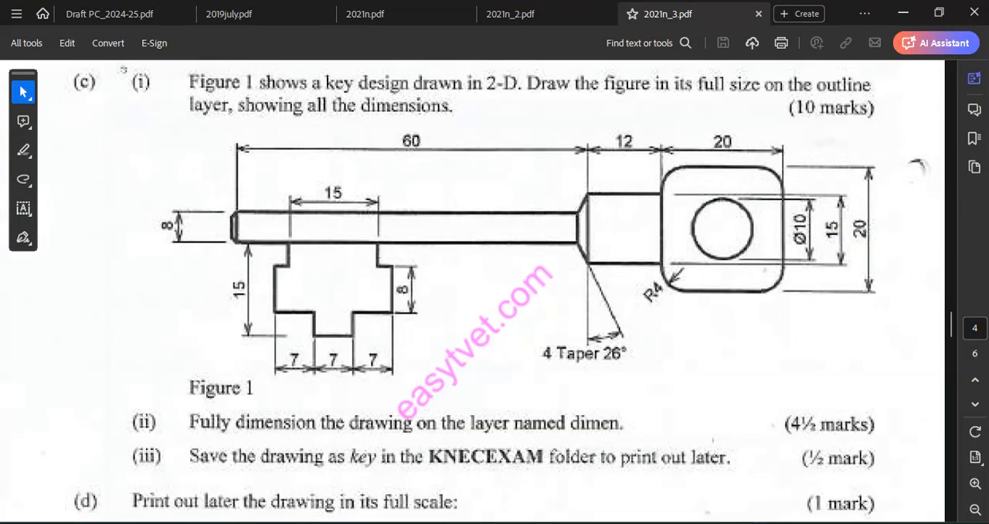
click(751, 523)
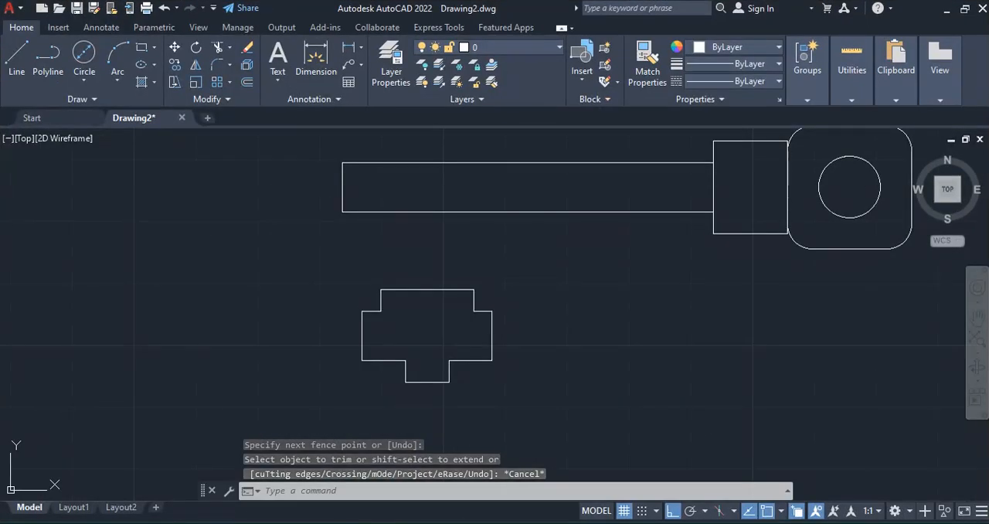
click(751, 523)
click(750, 523)
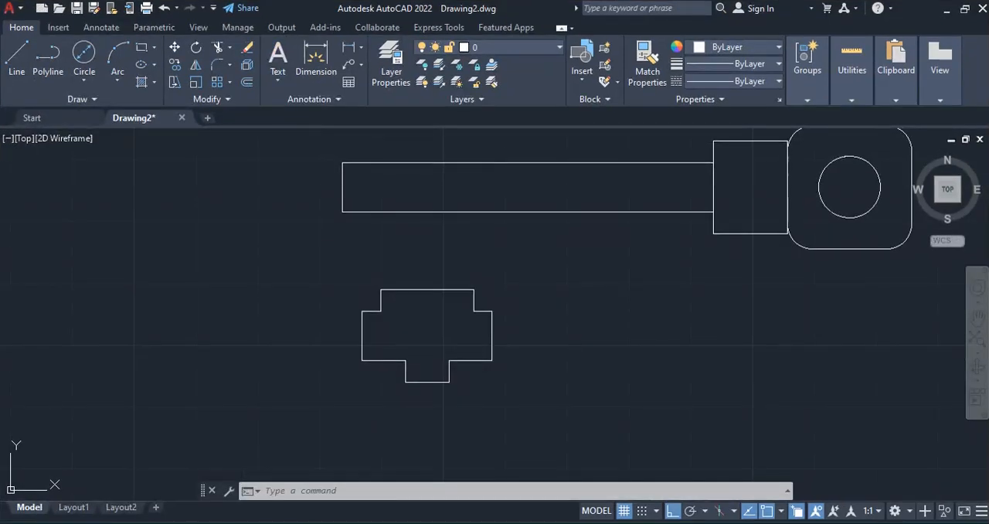
click(751, 523)
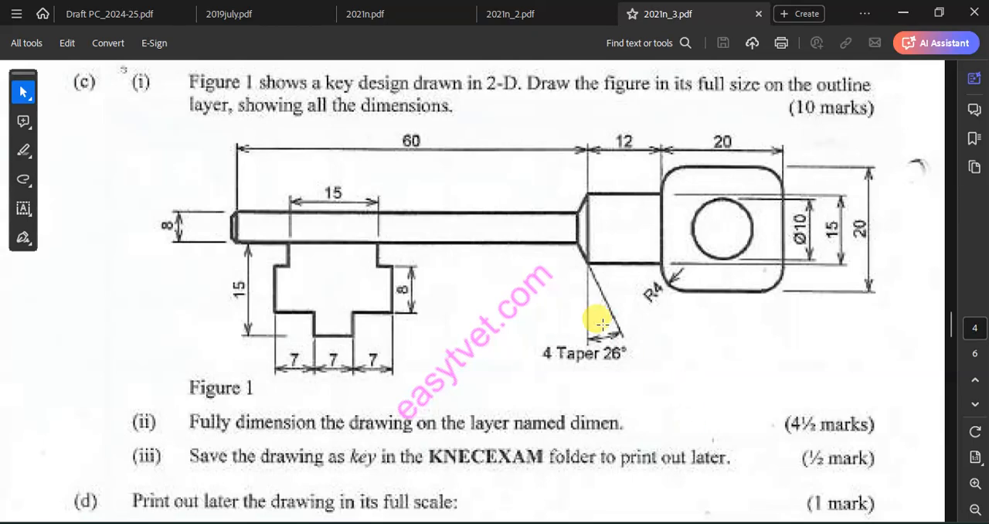
key(alt+Tab)
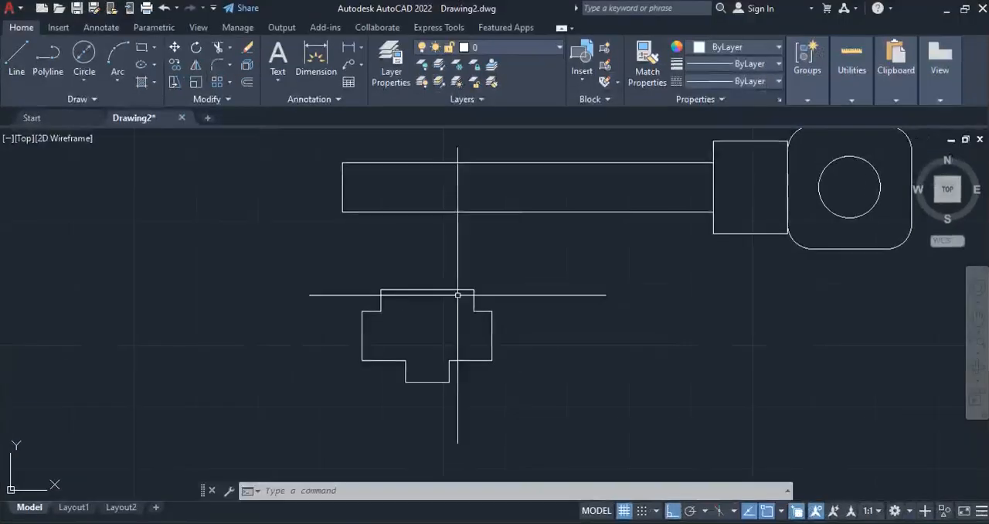
click(229, 65)
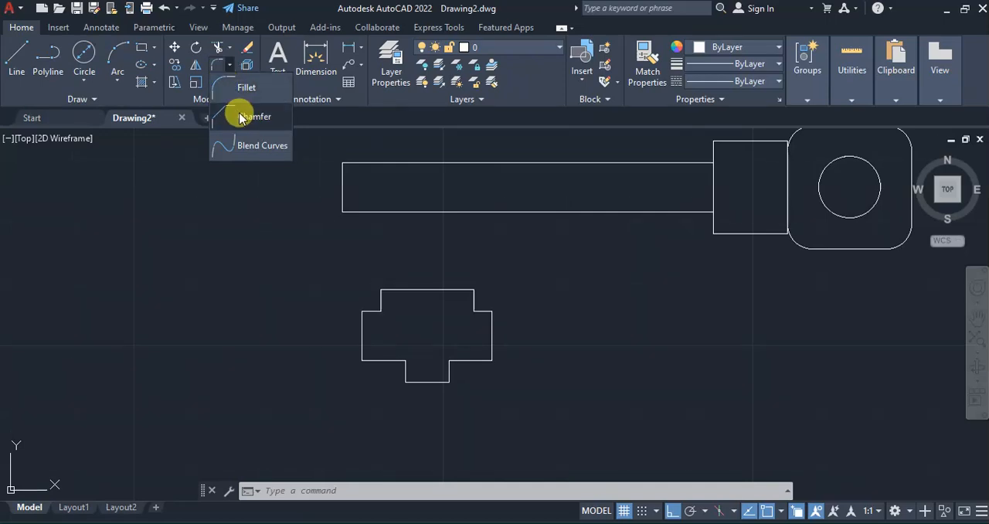
click(237, 114)
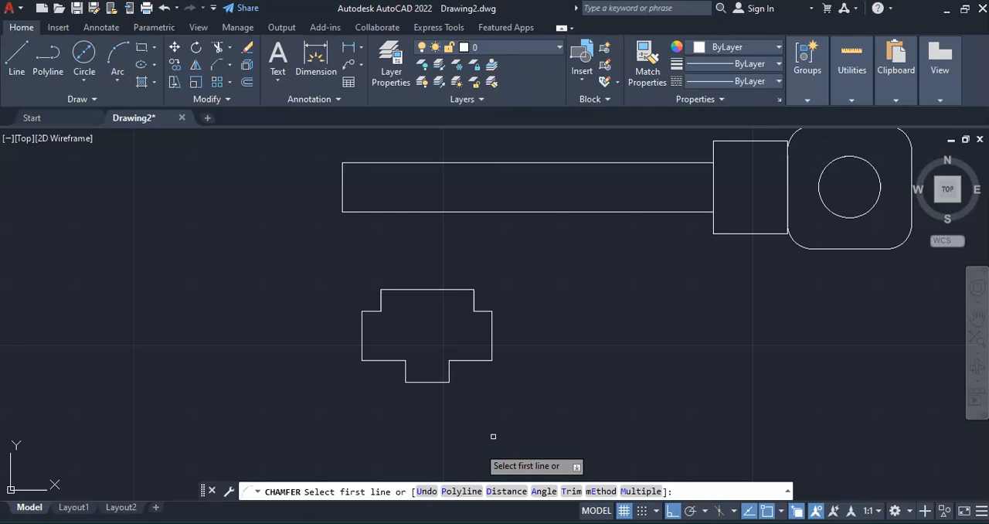
click(543, 492)
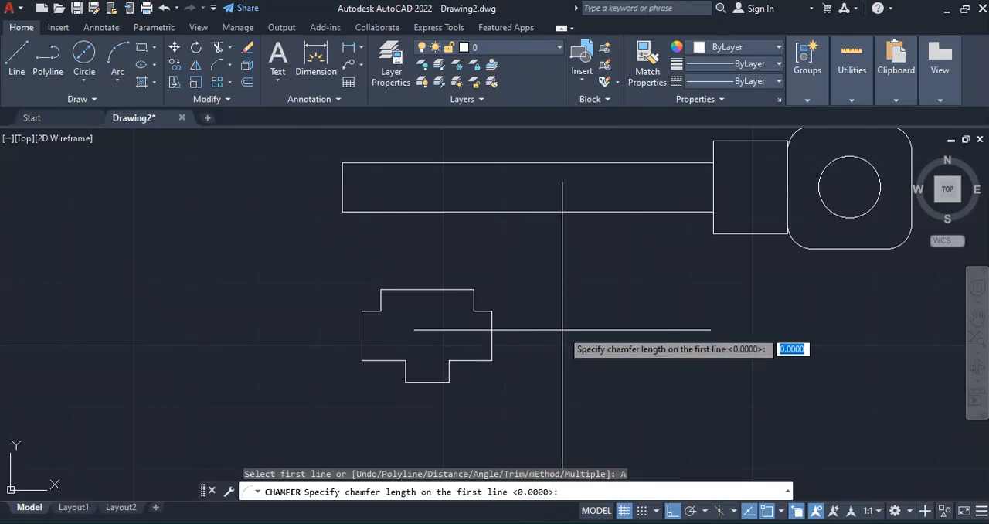
key(Escape)
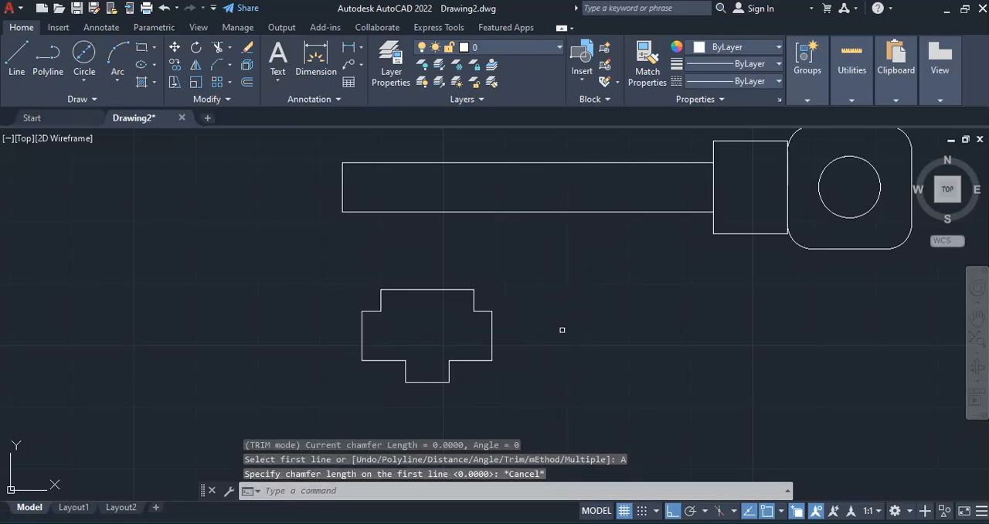
Try to chamfer the upper corner at the shank's free end using a length of 26 and an angle of 26
key(Return)
click(542, 490)
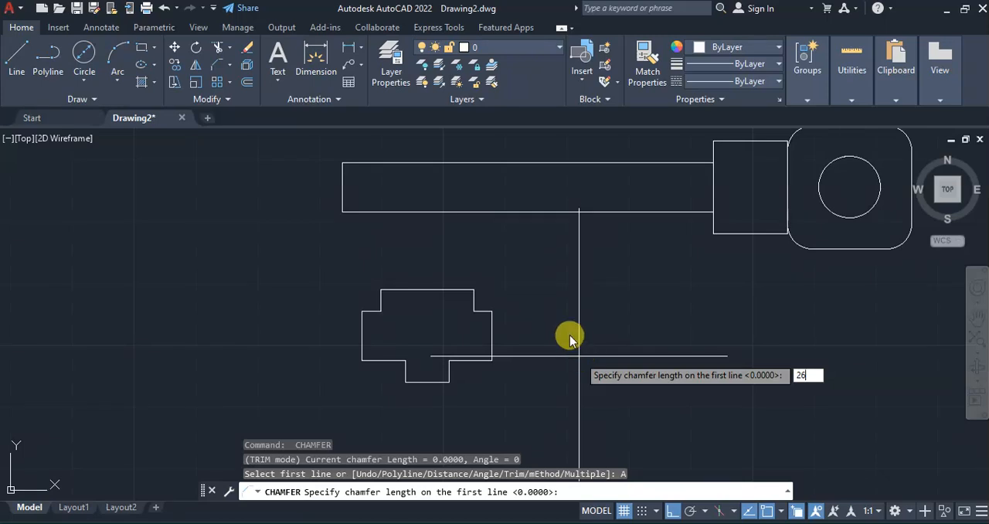
key(Return)
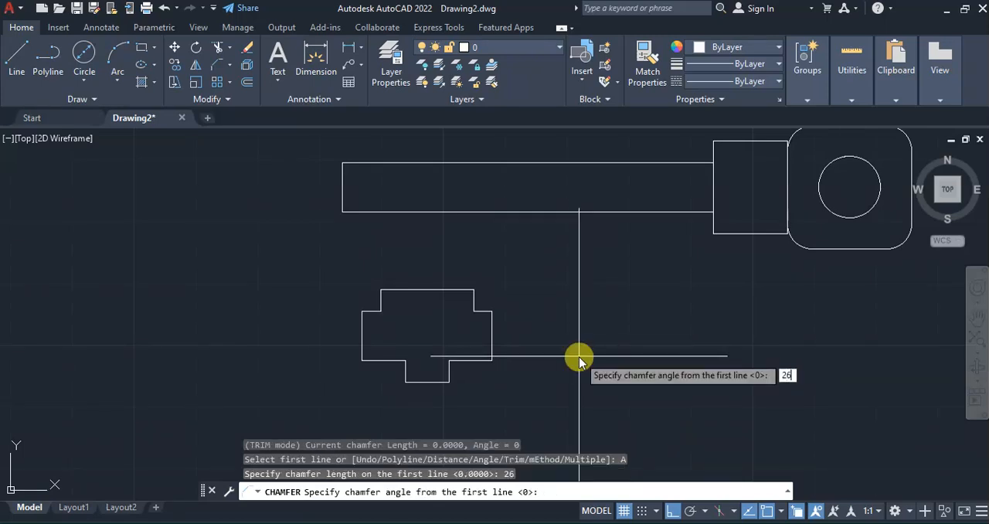
key(Return)
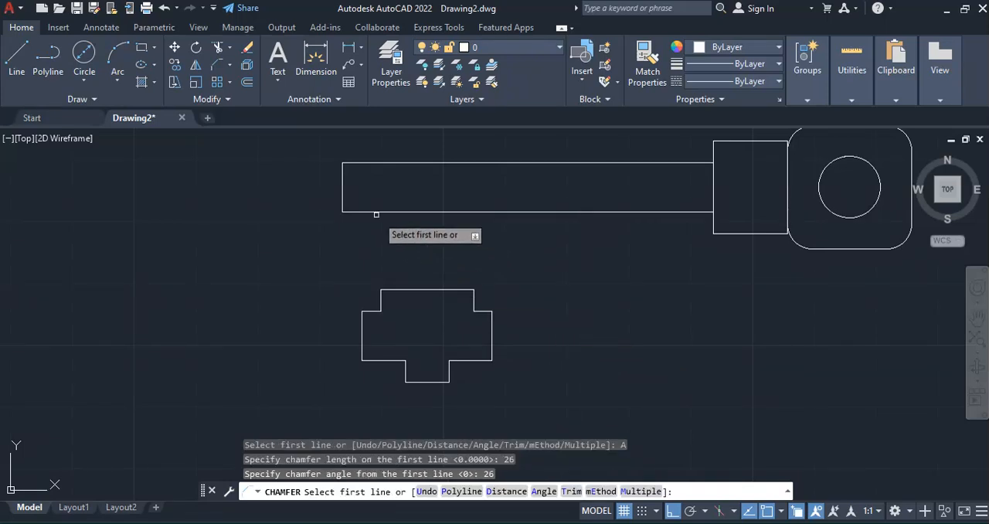
click(356, 162)
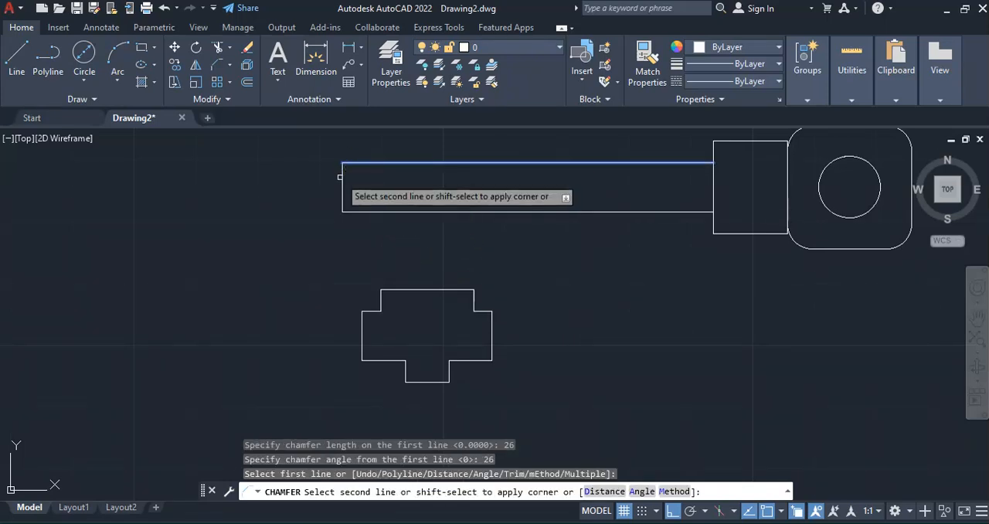
click(342, 189)
key(Escape)
key(Escape)
key(Escape)
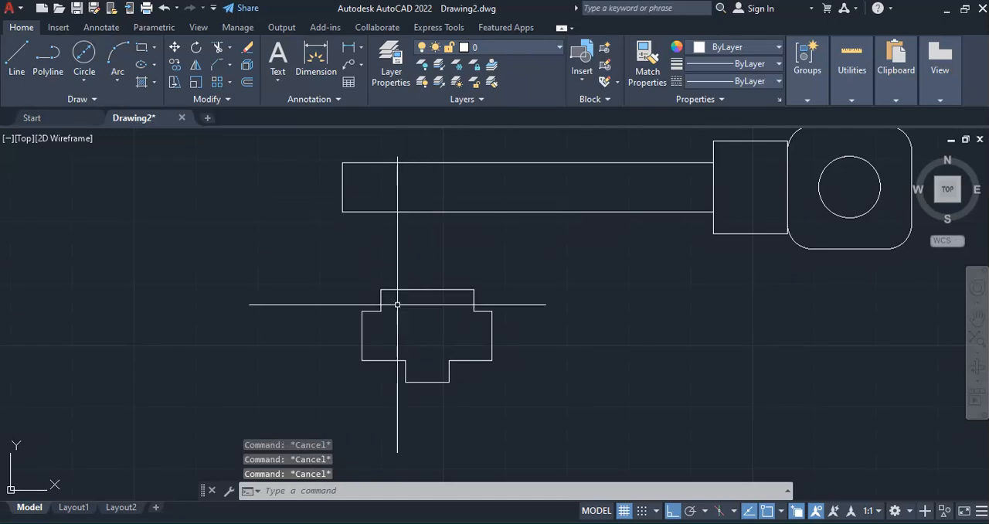
Retry the angle chamfer between the shank's end line and its upper edge, keeping length 26 and angle 26
scroll(371, 206, down, 2)
scroll(367, 178, up, 2)
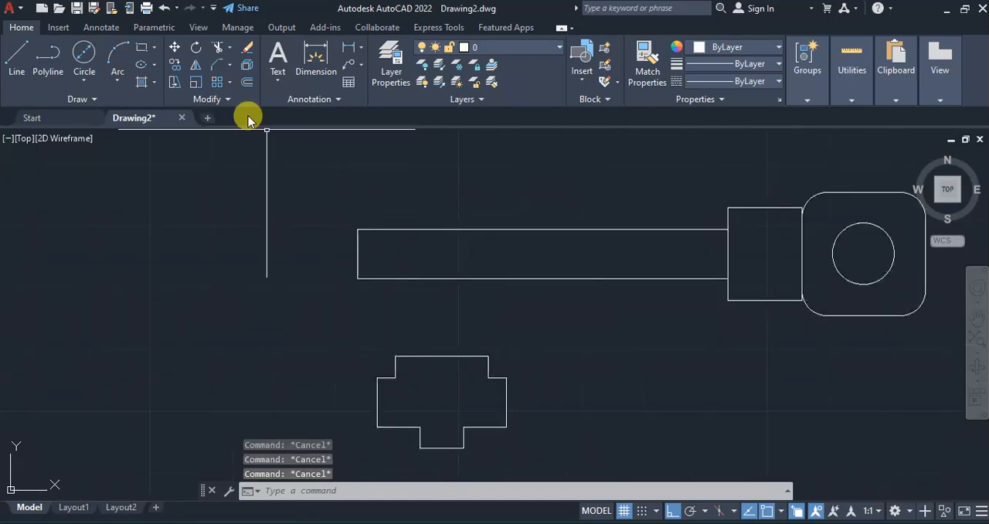
click(216, 65)
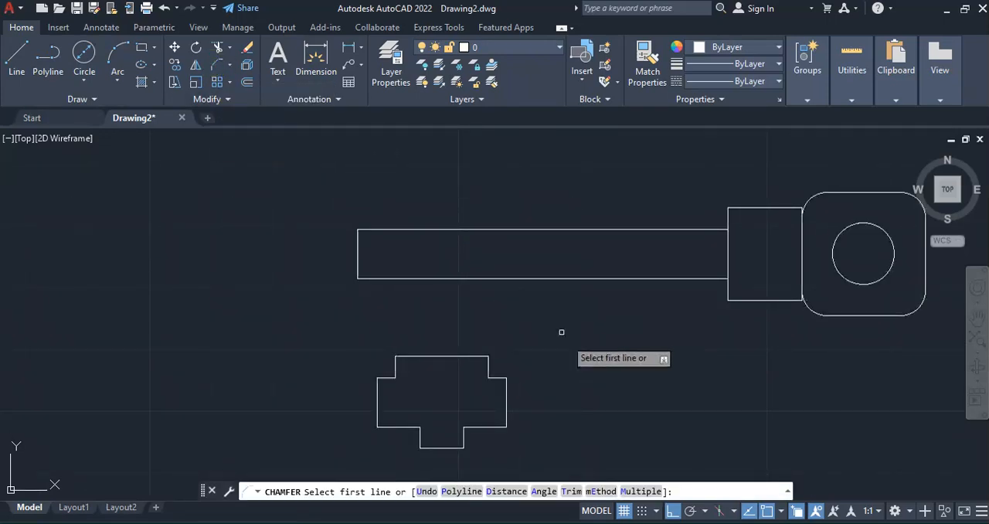
click(541, 492)
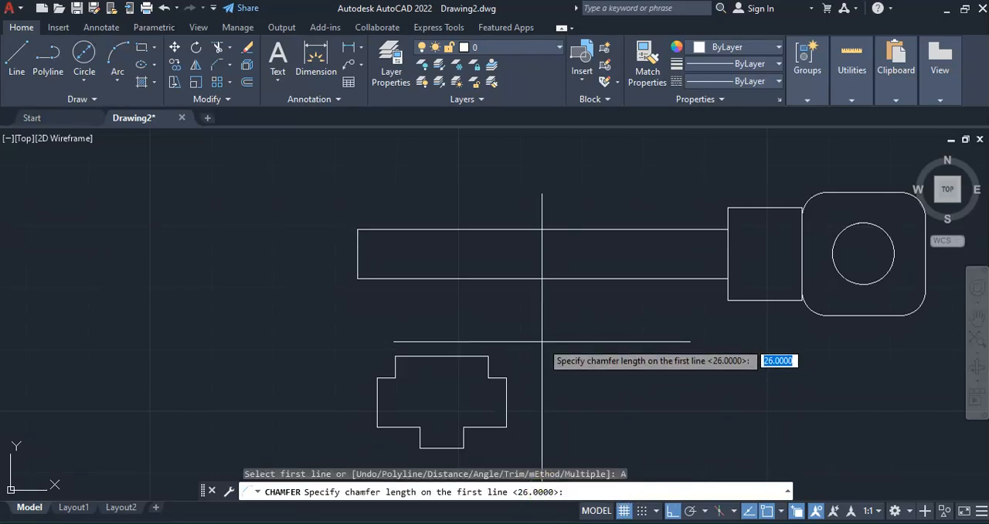
key(Return)
key(Return)
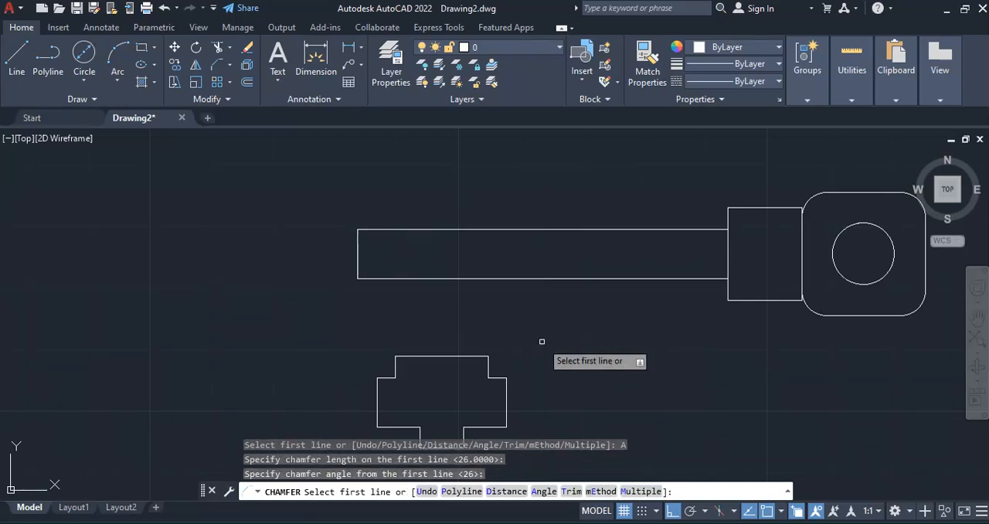
click(359, 247)
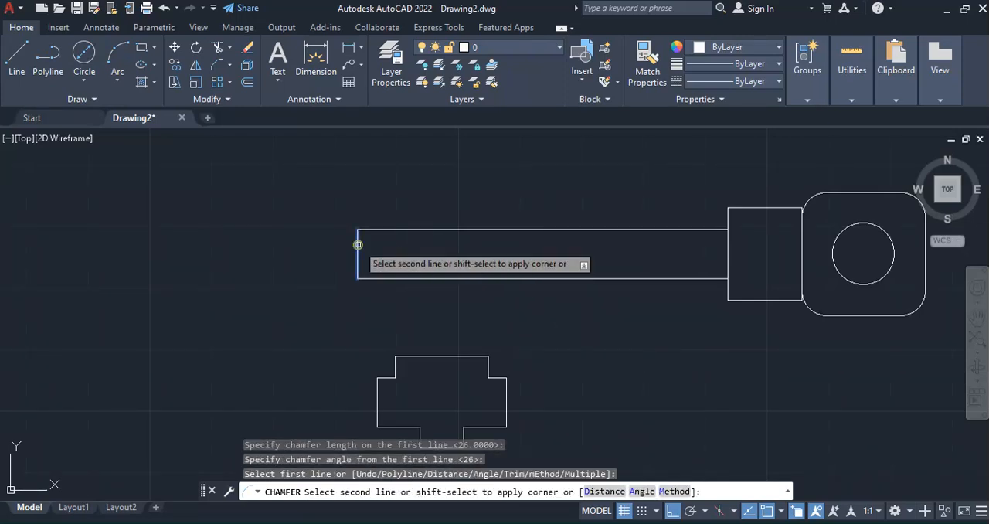
click(377, 230)
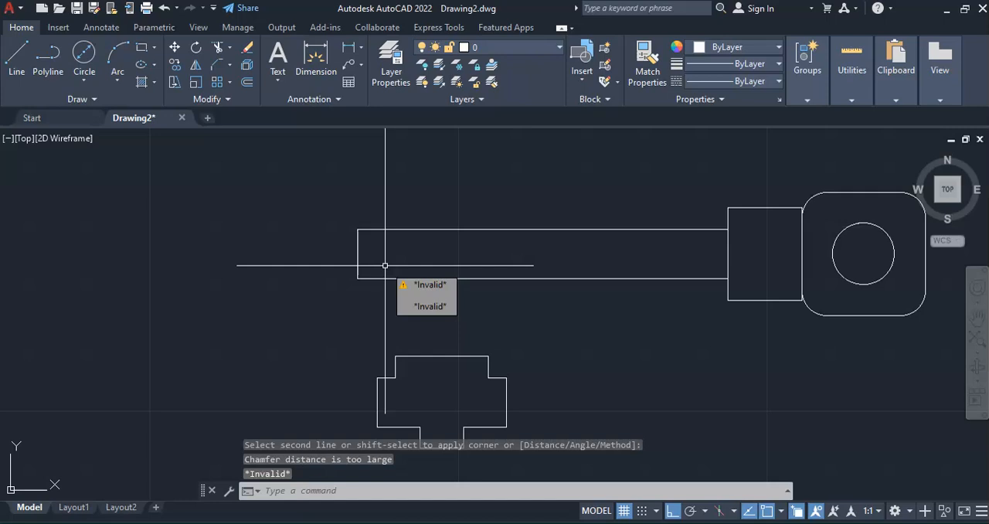
click(386, 260)
key(Escape)
key(Escape)
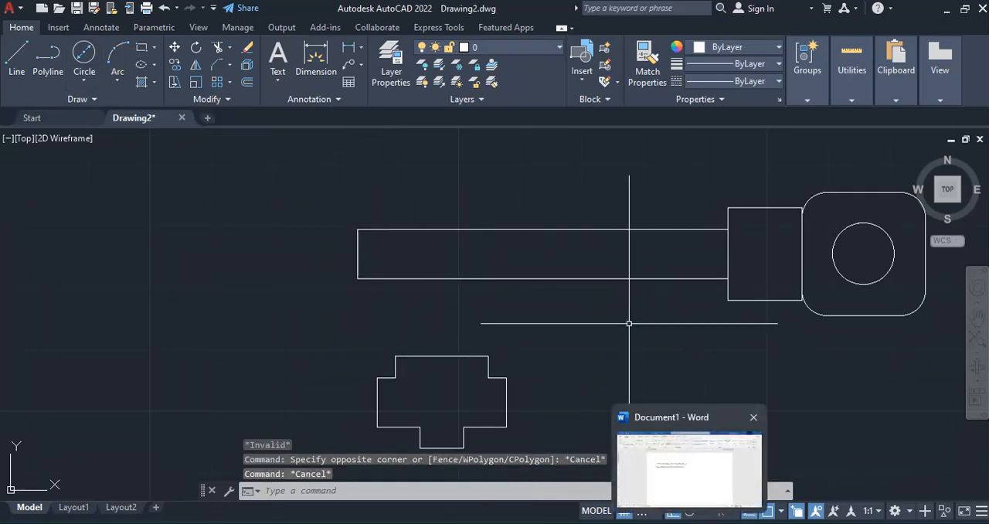
Check the taper in the key PDF, and try to chamfer the shank's upper edge against the collar using length 26 and angle 26
click(750, 523)
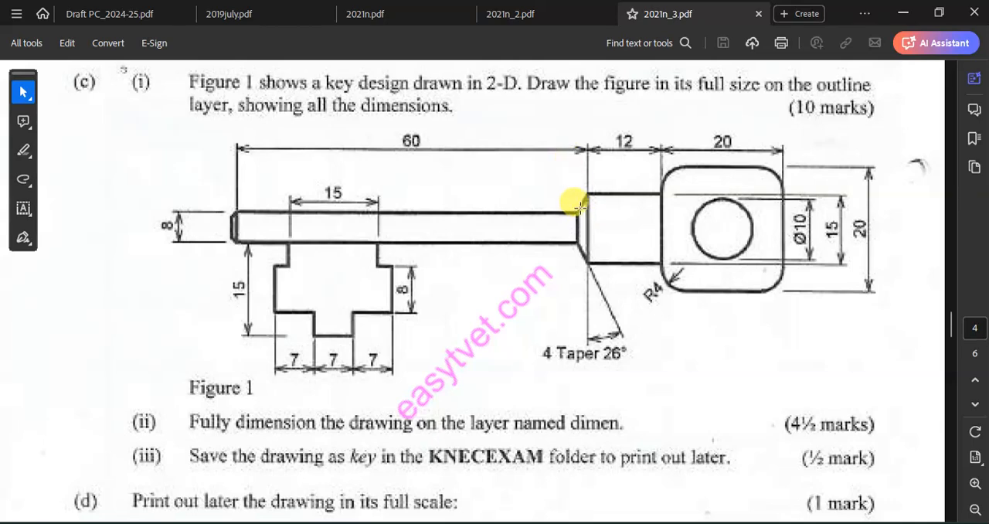
click(752, 522)
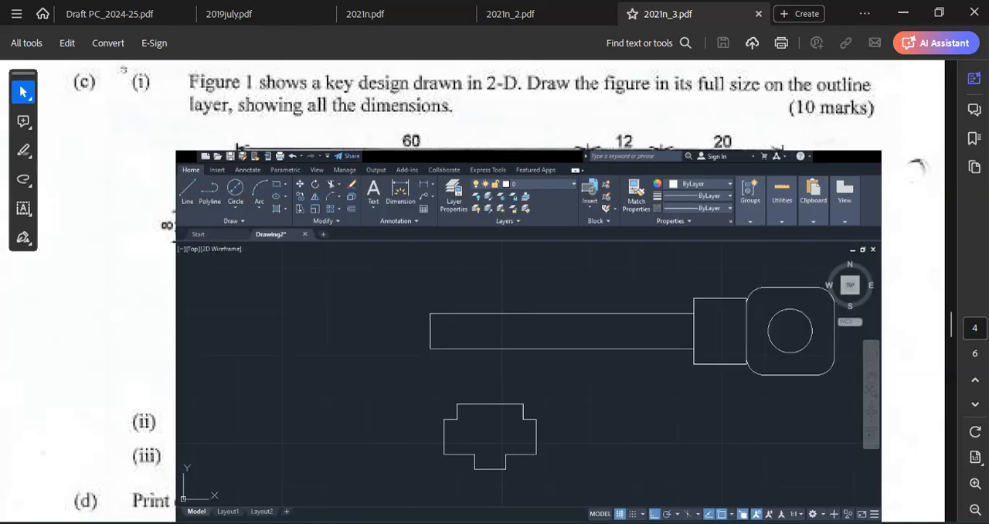
middle_drag(533, 188, 355, 260)
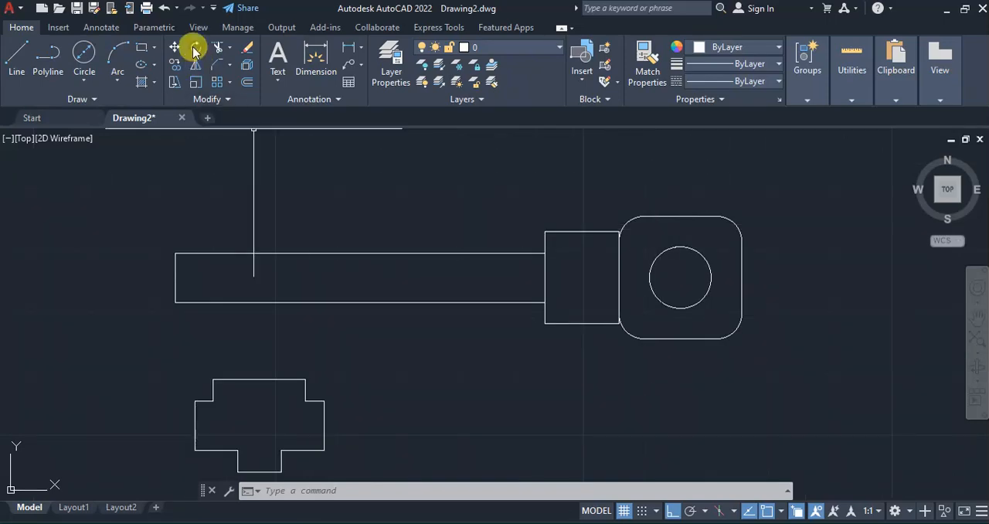
click(218, 65)
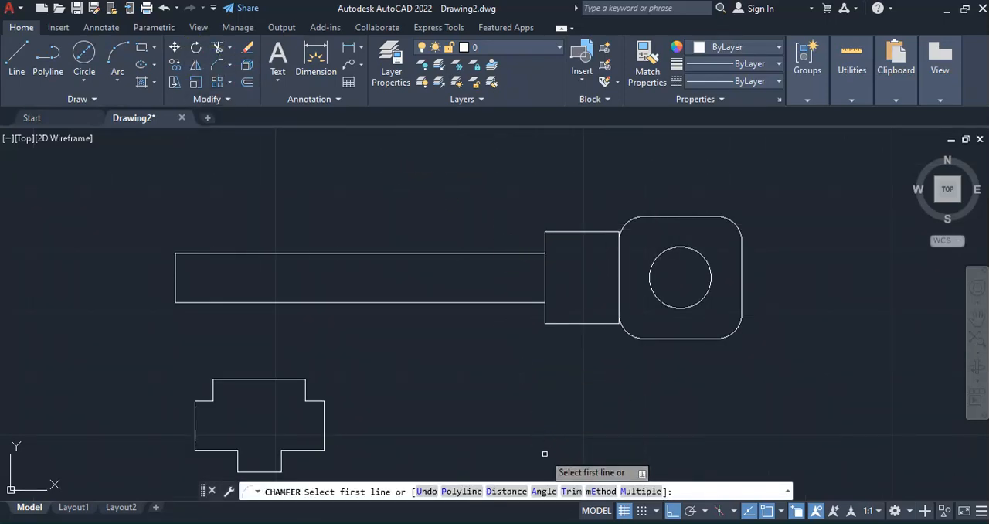
click(543, 490)
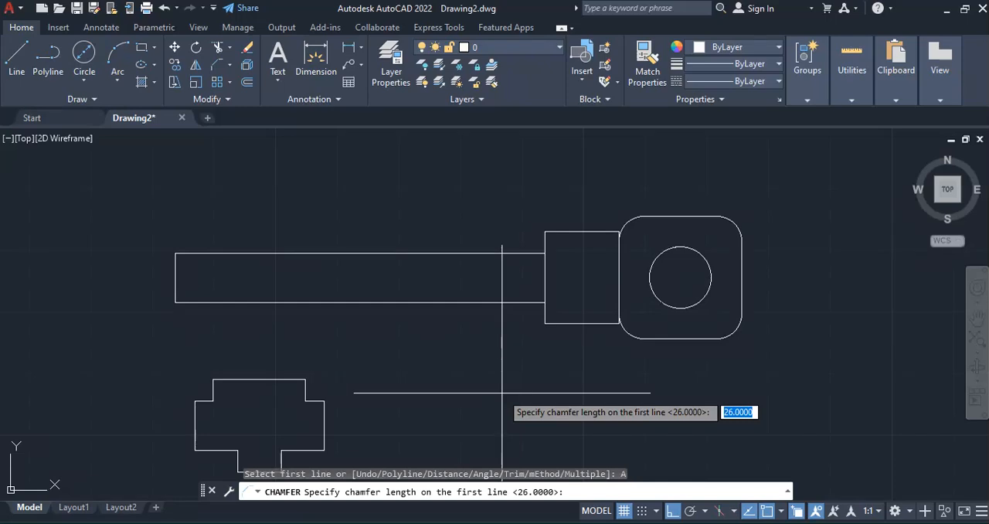
key(Return)
key(Return)
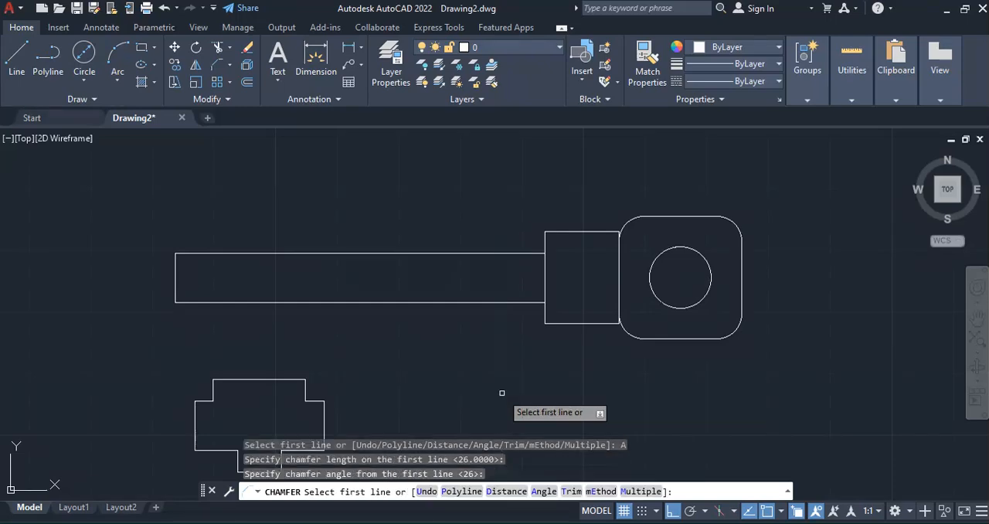
click(539, 251)
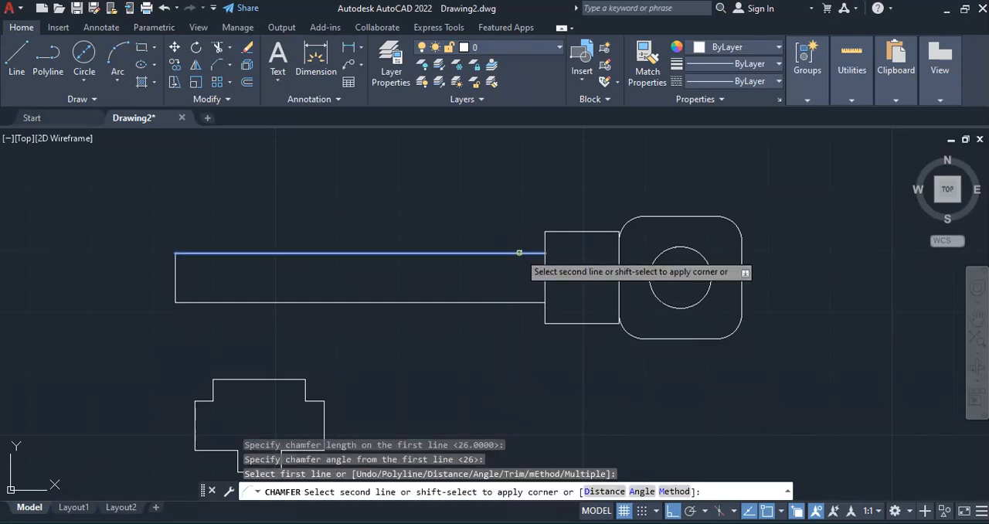
click(545, 233)
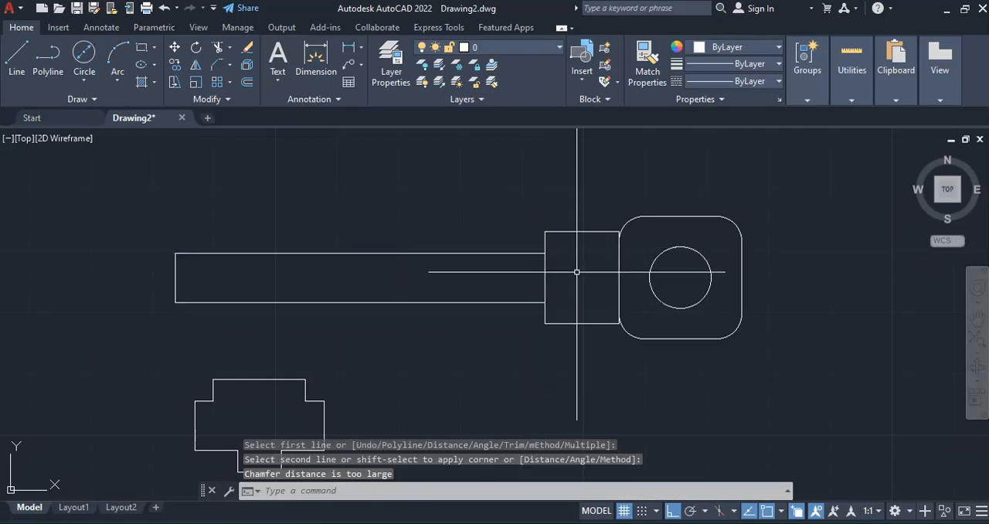
key(Escape)
key(Escape)
key(Escape)
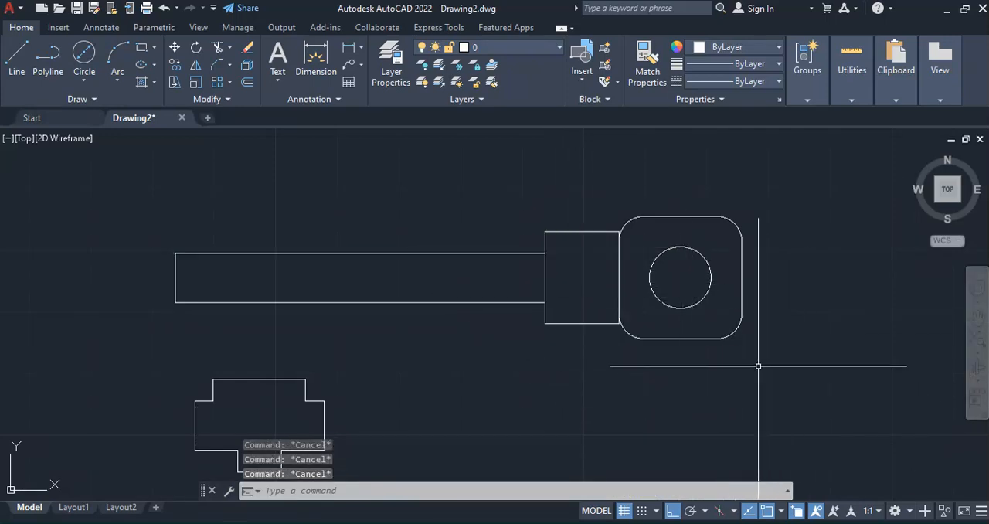
Chamfer the upper and lower corners of the shank's free end with a length of 2 and an angle of 26
key(alt+Tab)
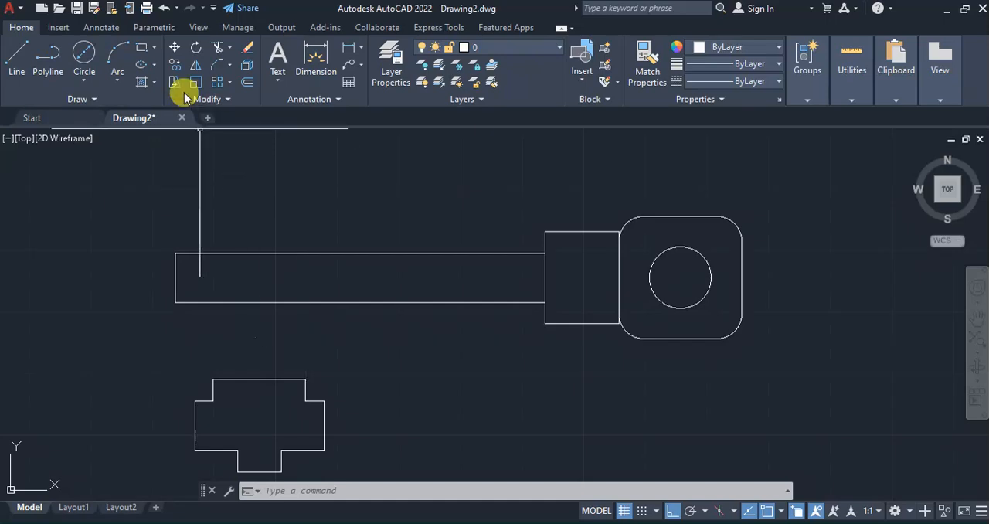
click(219, 65)
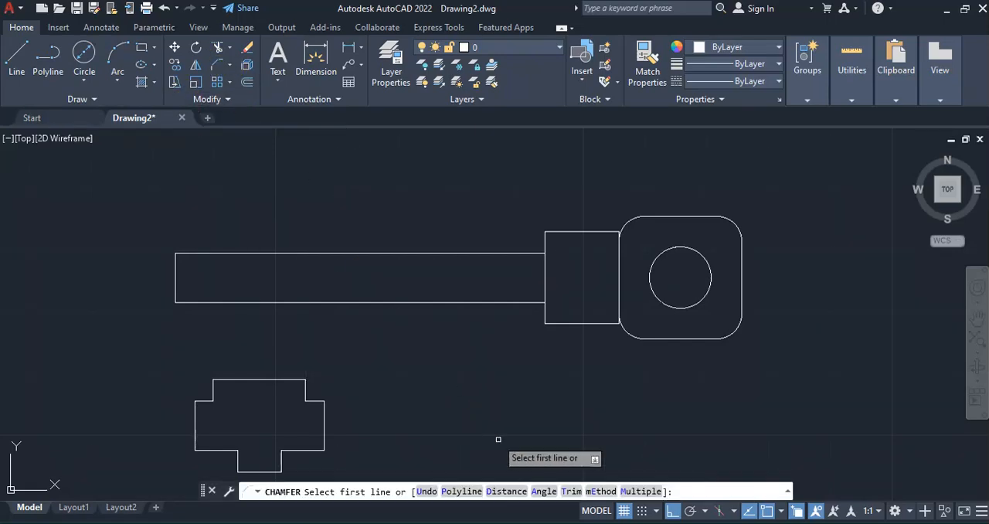
click(534, 492)
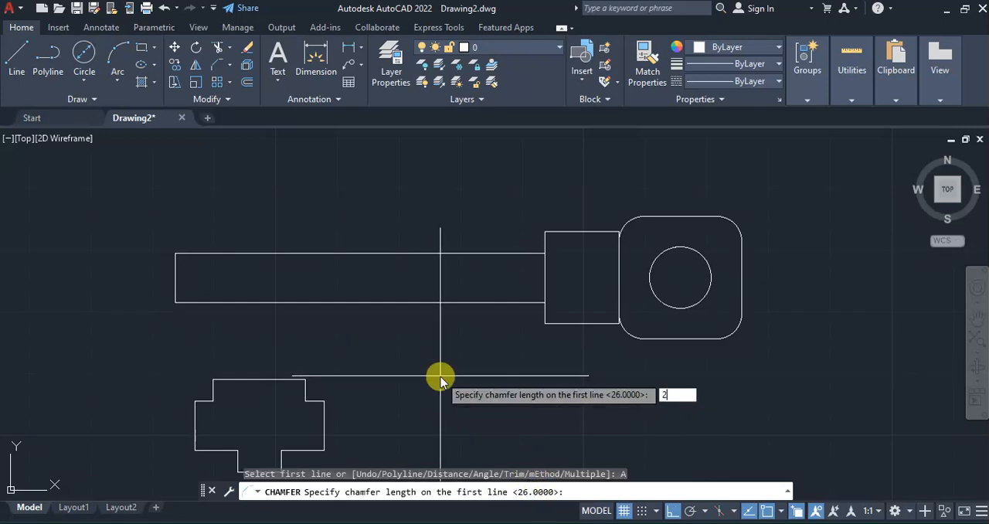
text(2)
key(Return)
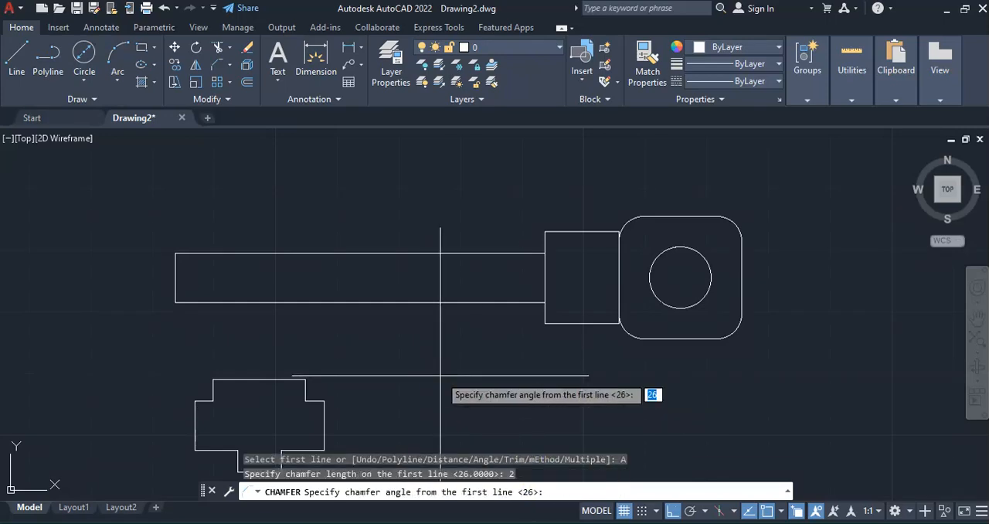
key(Return)
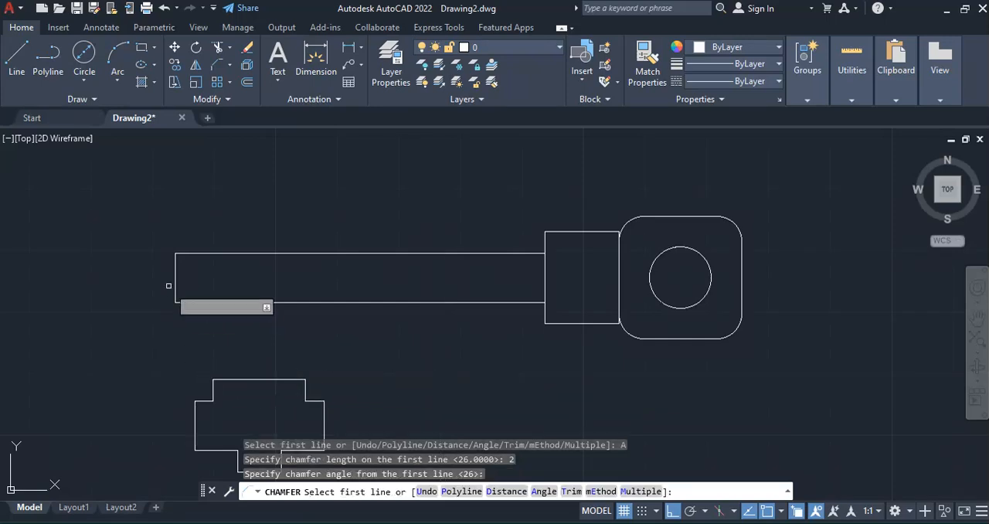
click(176, 265)
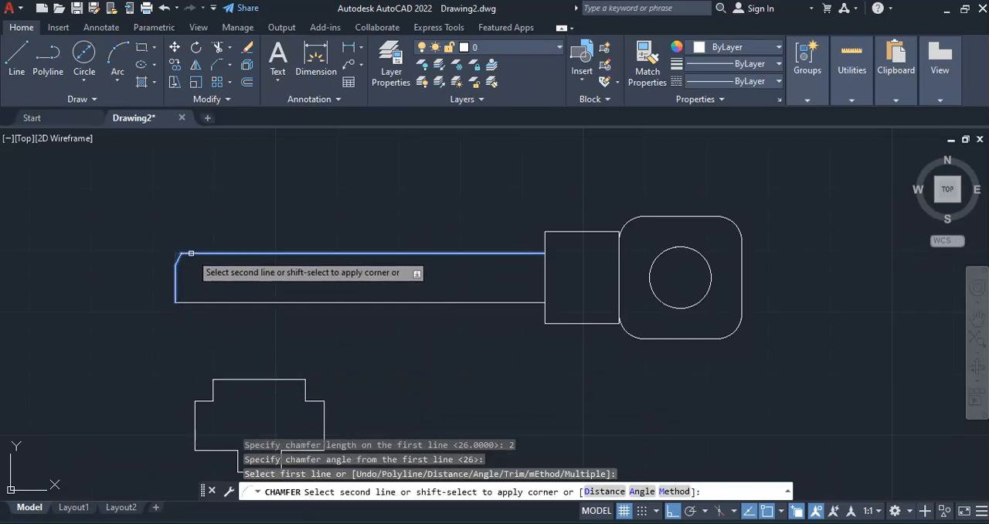
click(191, 253)
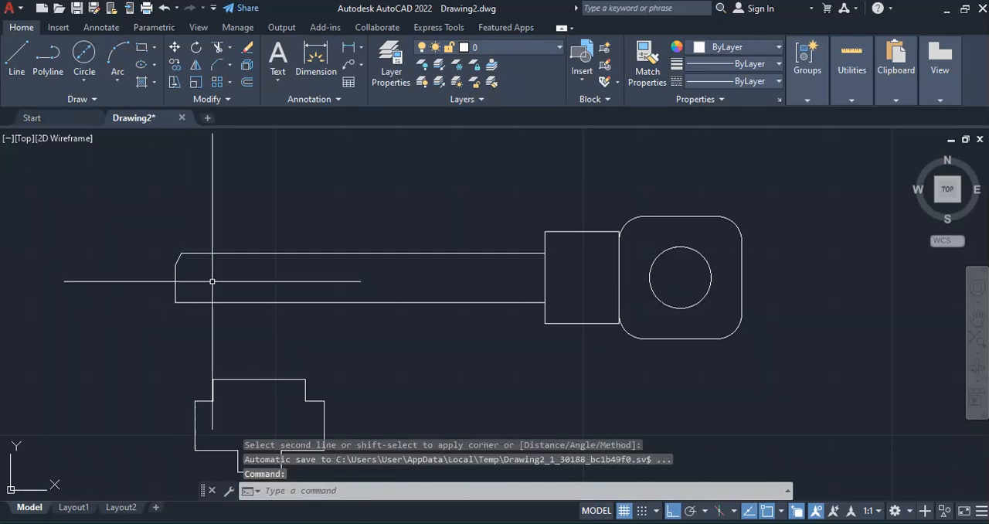
key(Return)
click(174, 277)
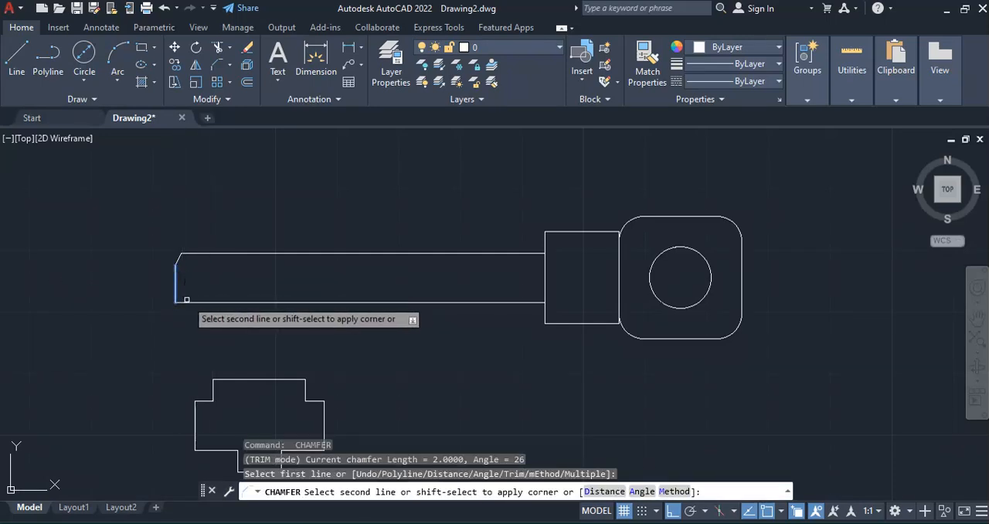
click(187, 302)
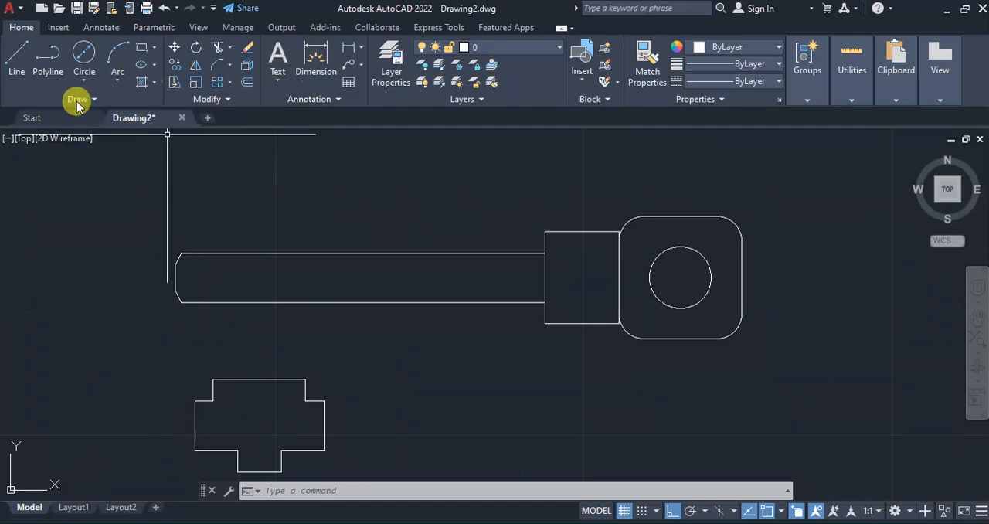
Move the shank's end line and its two chamfer lines 2 units outward, away from the key's head
click(175, 49)
click(177, 258)
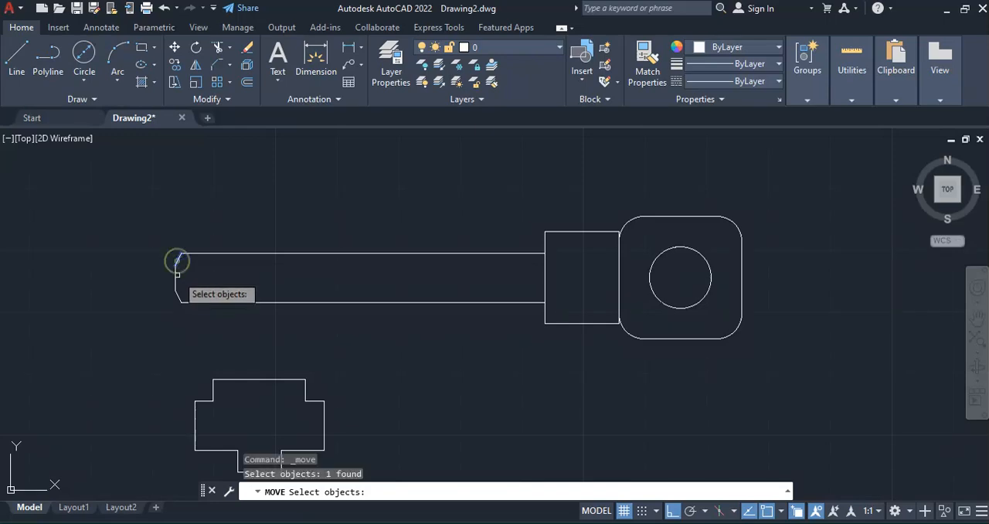
click(174, 275)
click(177, 295)
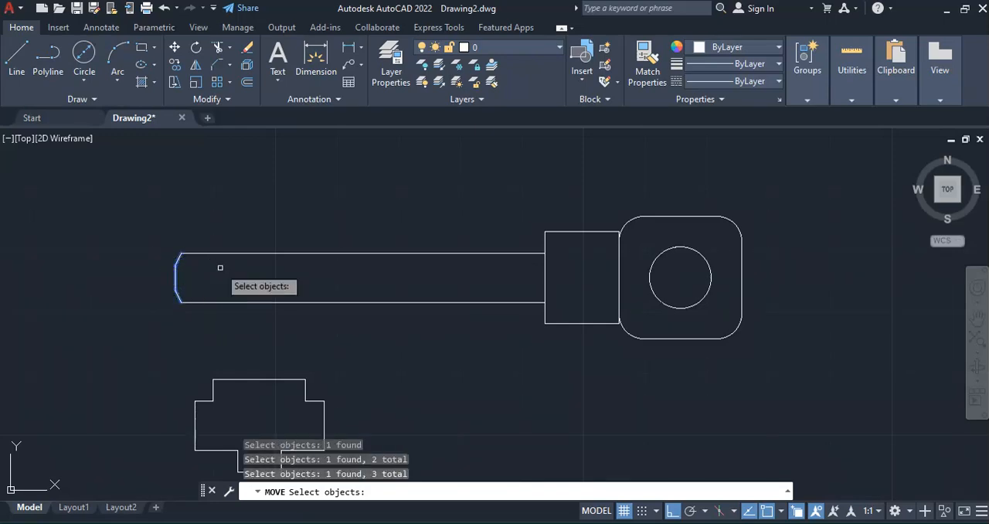
scroll(162, 274, up, 2)
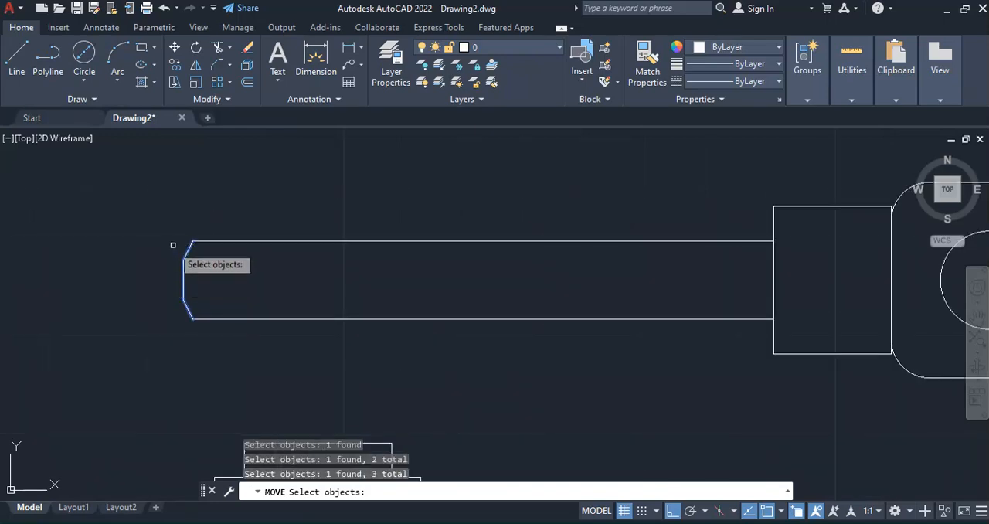
key(Return)
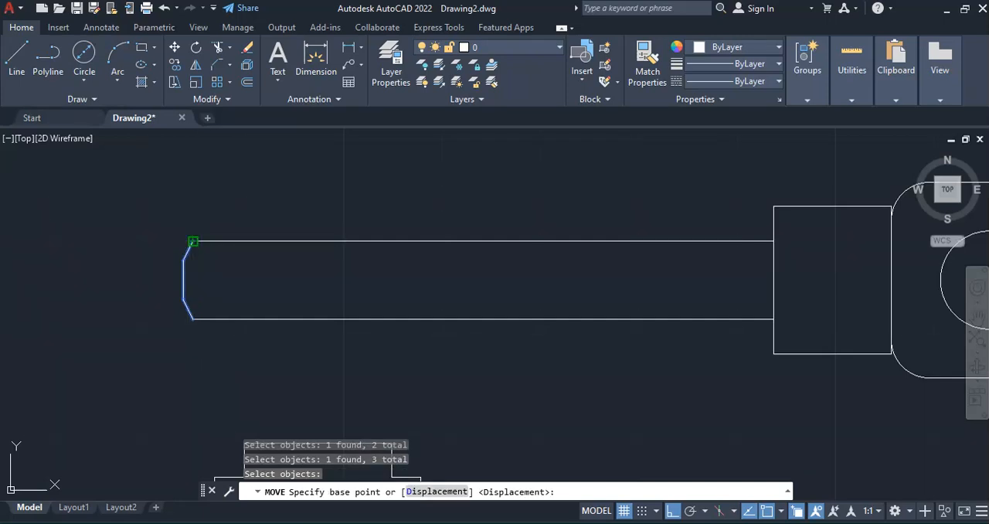
click(193, 241)
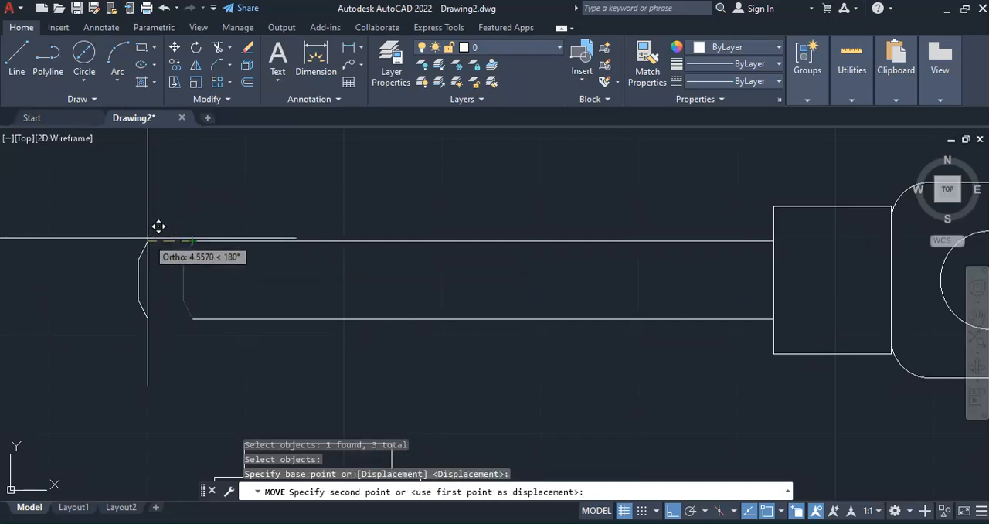
text(2)
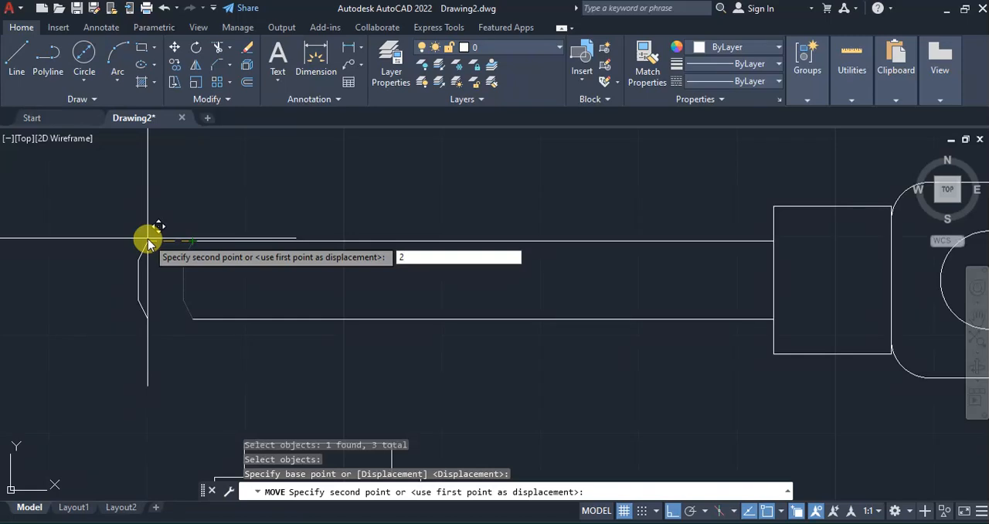
key(Return)
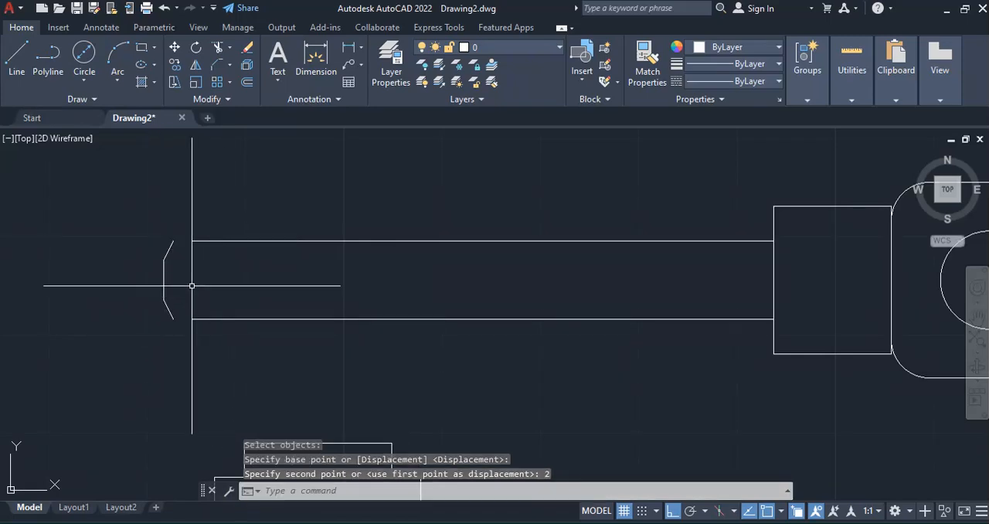
Stretch the free end of the shank's upper edge to the endpoint of the moved upper chamfer line
click(271, 240)
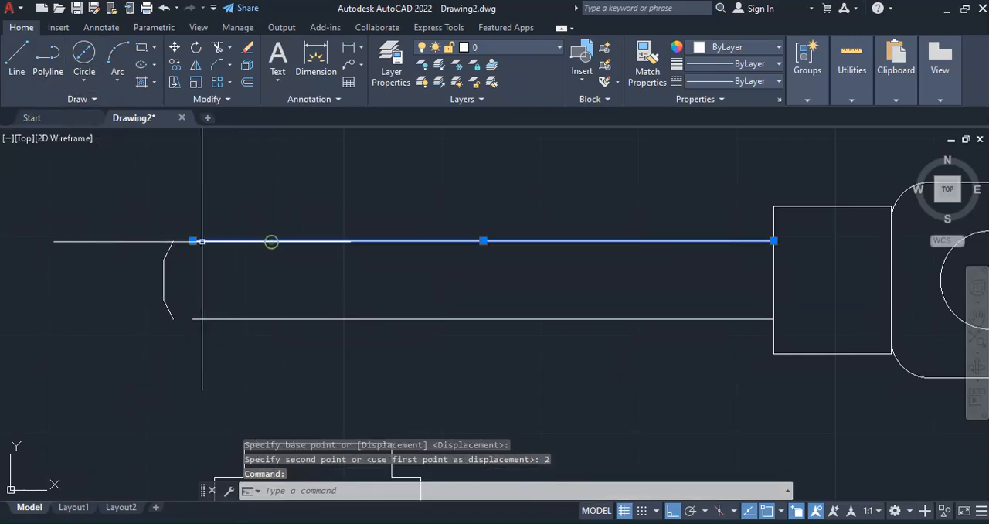
click(192, 242)
click(172, 241)
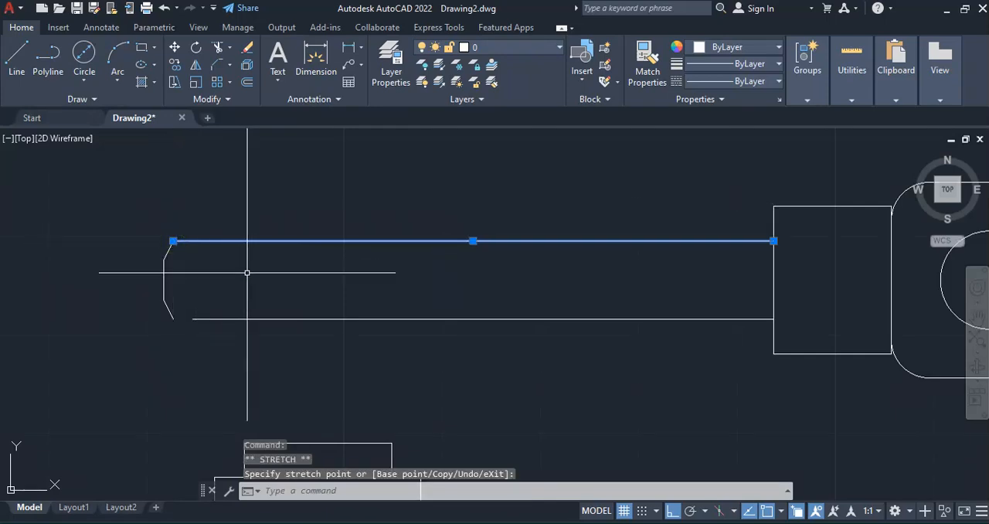
key(Return)
key(Escape)
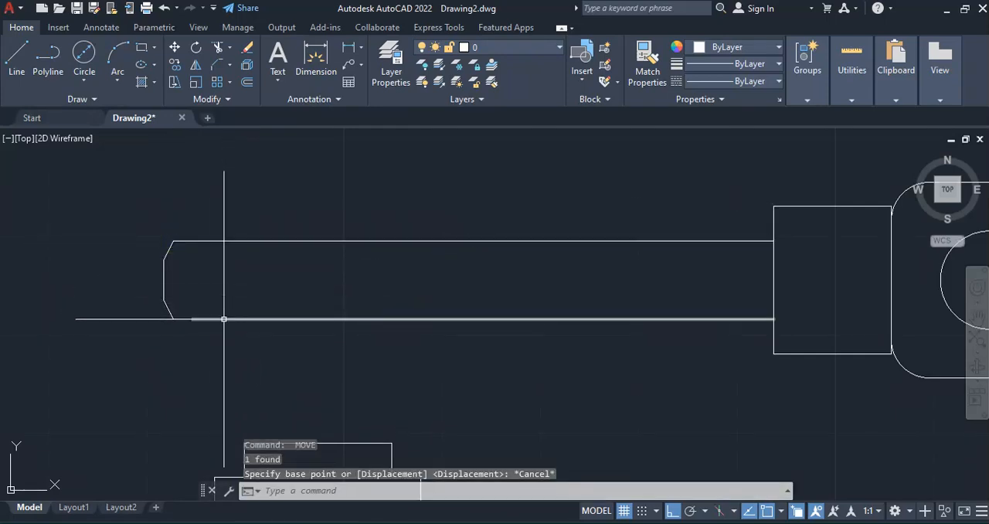
Stretch the free end of the shank's lower edge to the endpoint of the lower chamfer line
click(201, 318)
click(194, 319)
click(172, 318)
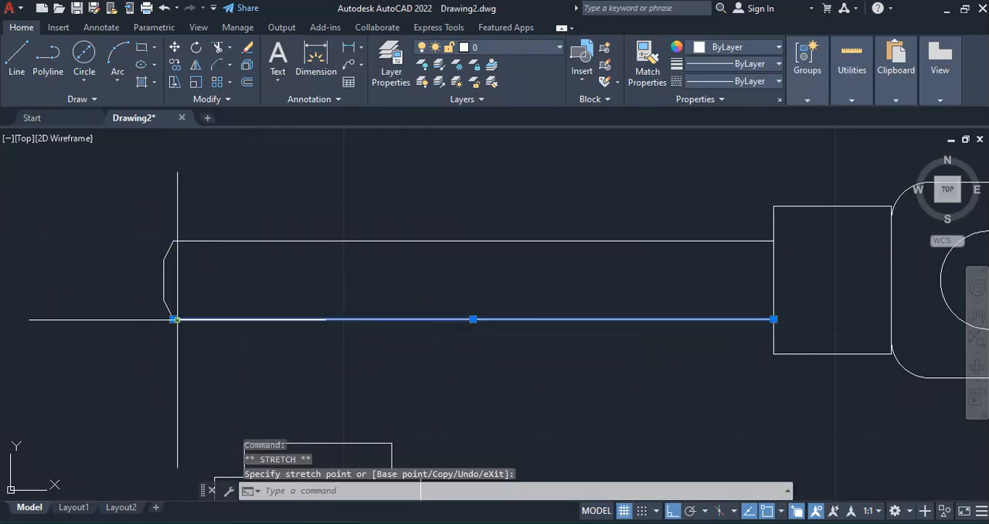
key(Return)
Draw a vertical line across the shank's free end, joining the inner endpoints of the upper and lower chamfers
click(19, 60)
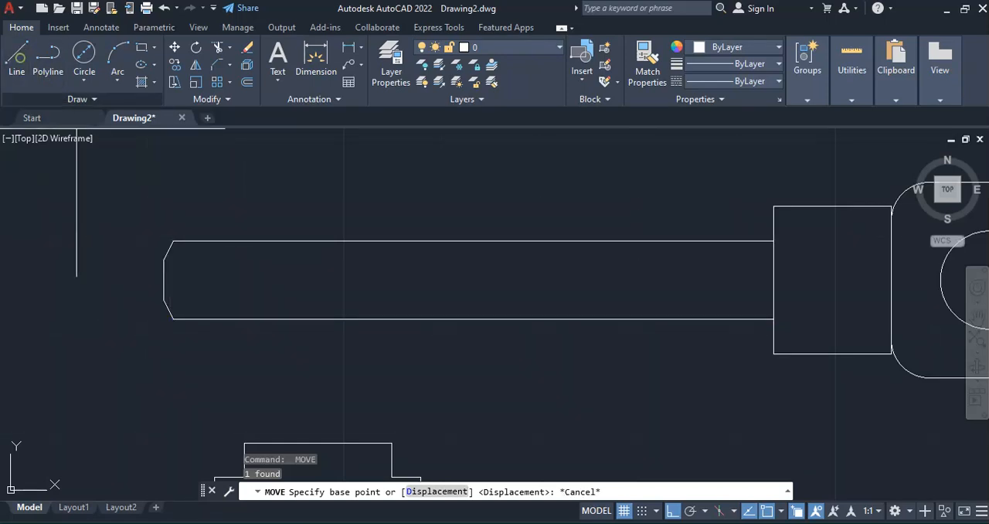
click(178, 239)
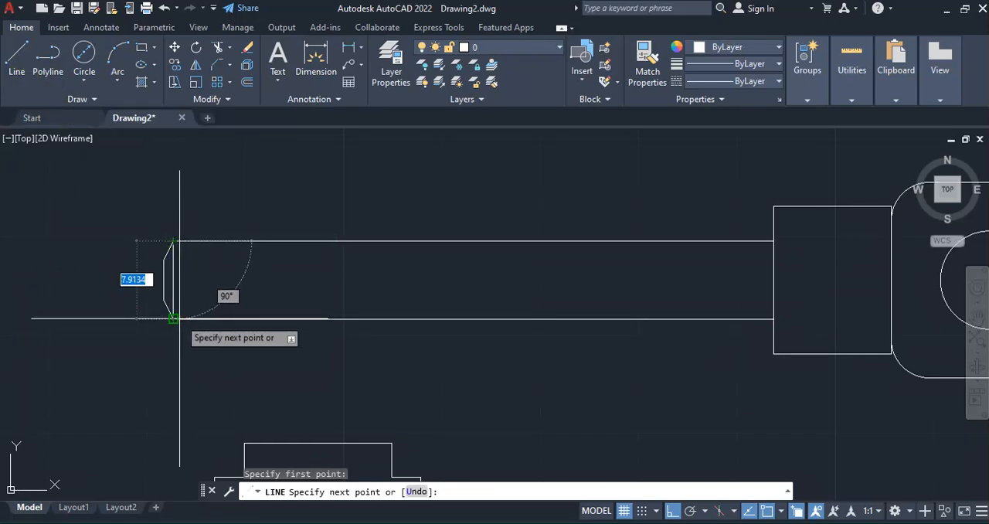
click(279, 313)
key(Return)
Try to chamfer the shank's upper edge against the collar polyline with length 4 and angle 26, and undo it
scroll(121, 287, down, 5)
scroll(407, 293, up, 5)
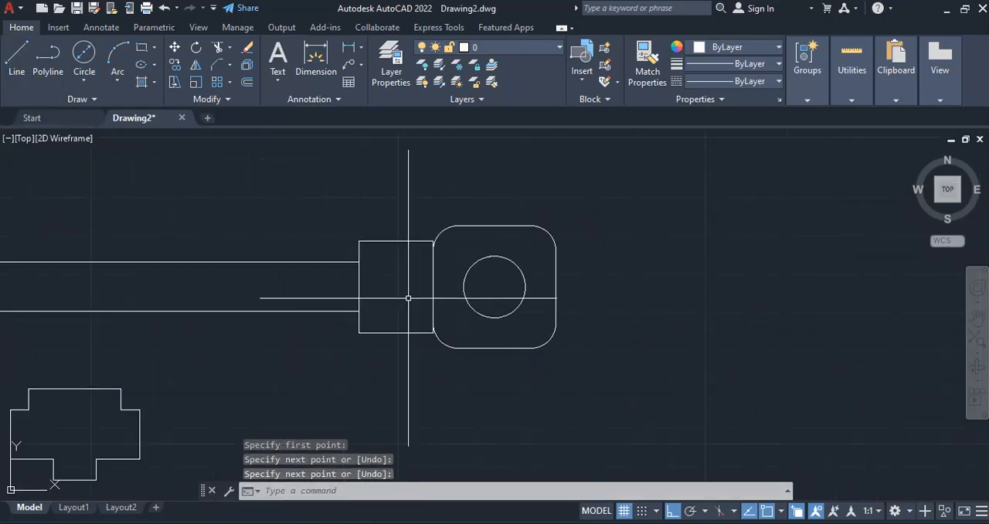
scroll(336, 282, down, 3)
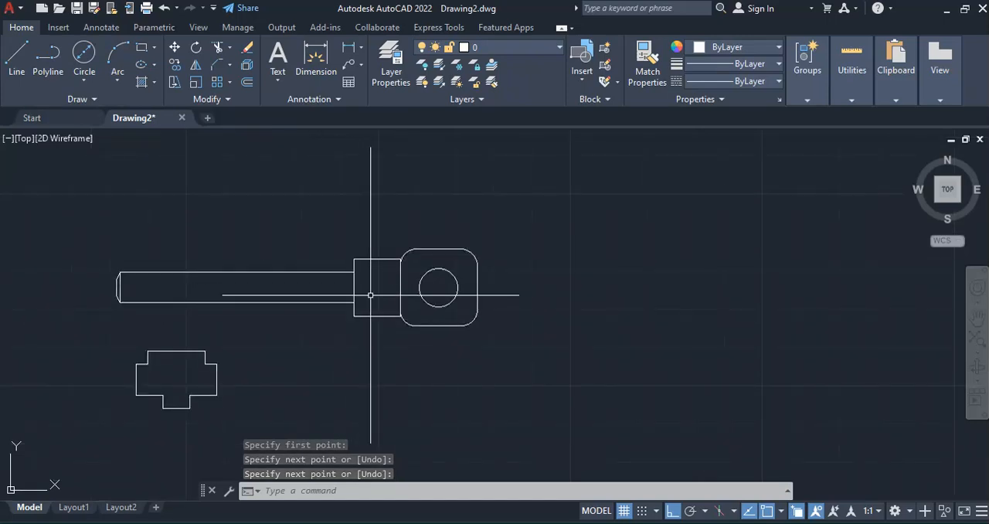
click(221, 63)
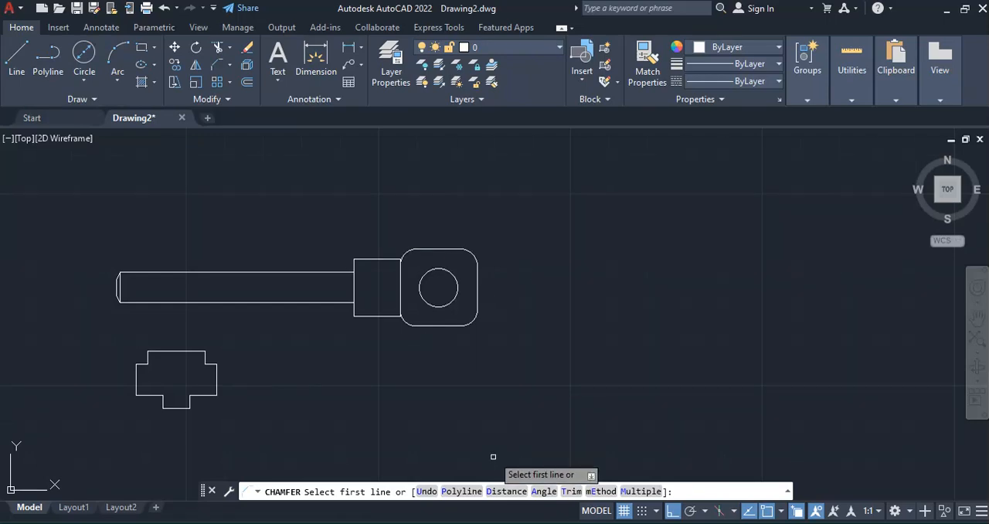
click(543, 492)
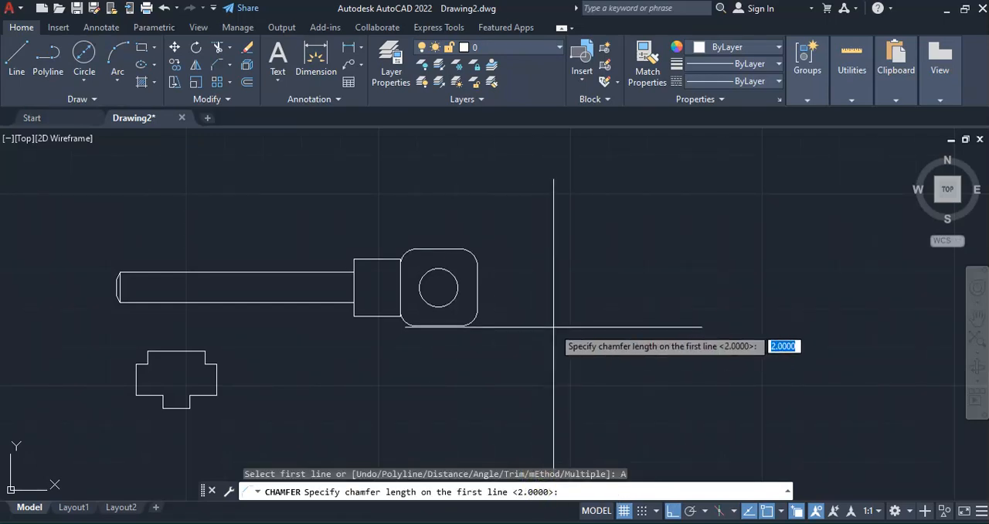
key(Return)
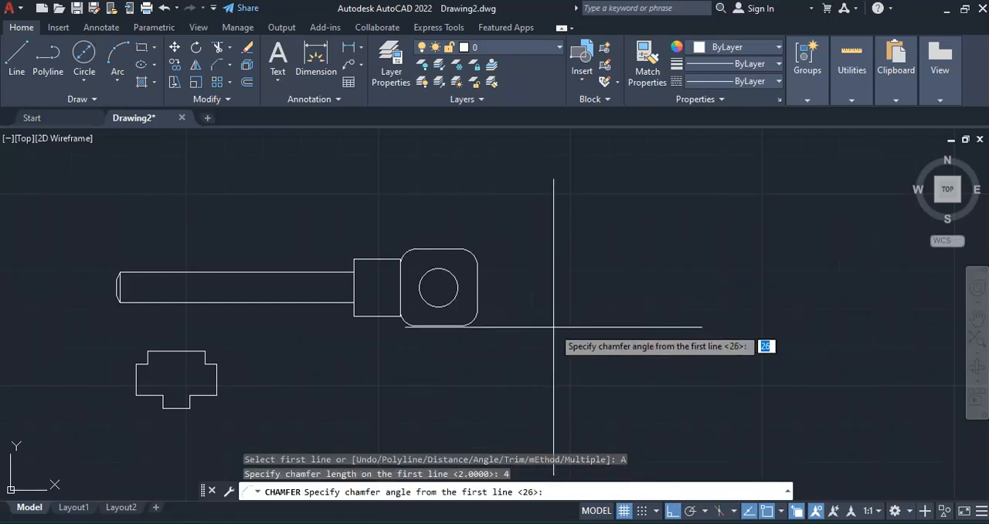
key(Return)
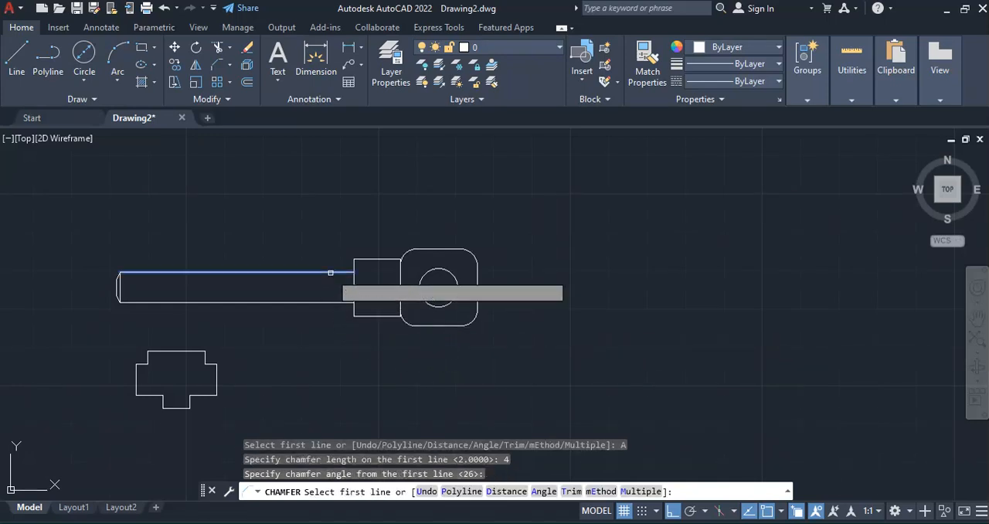
click(329, 273)
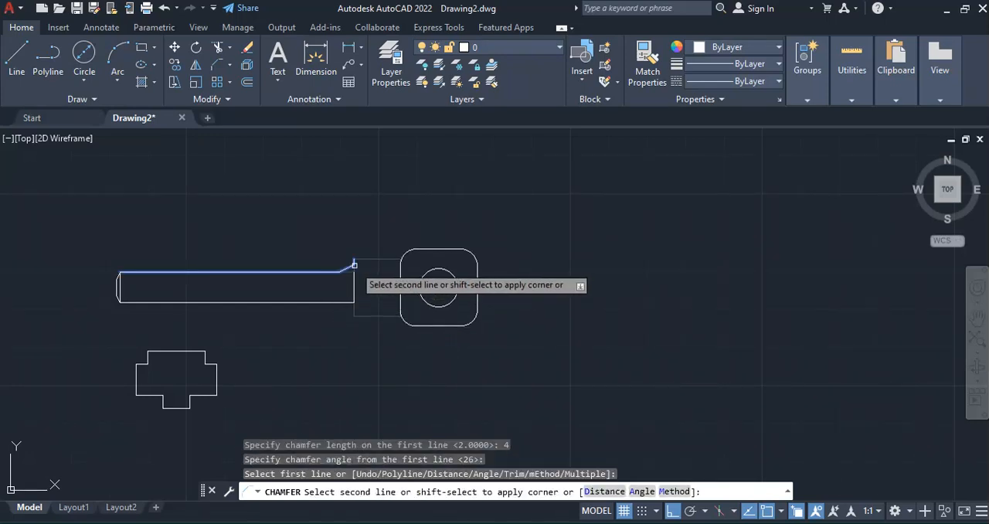
scroll(367, 282, up, 2)
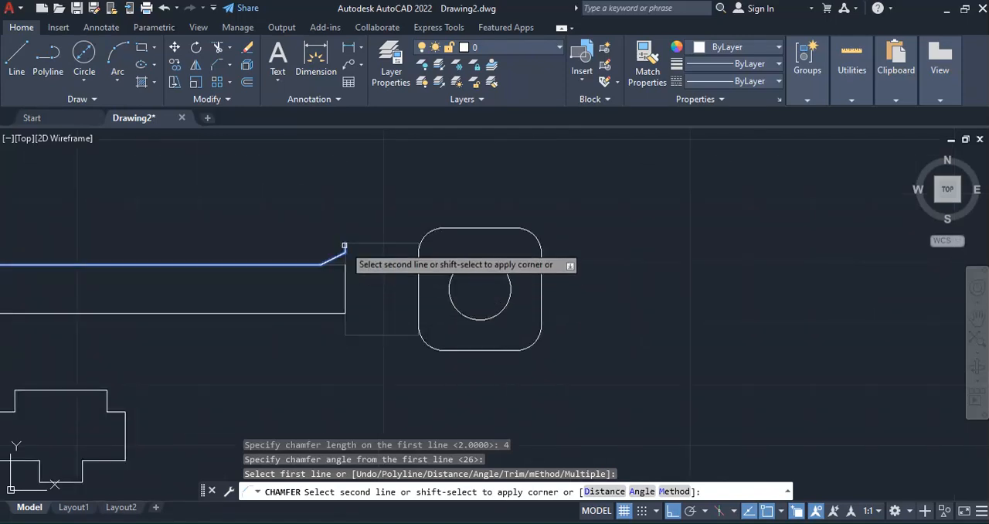
scroll(343, 244, up, 3)
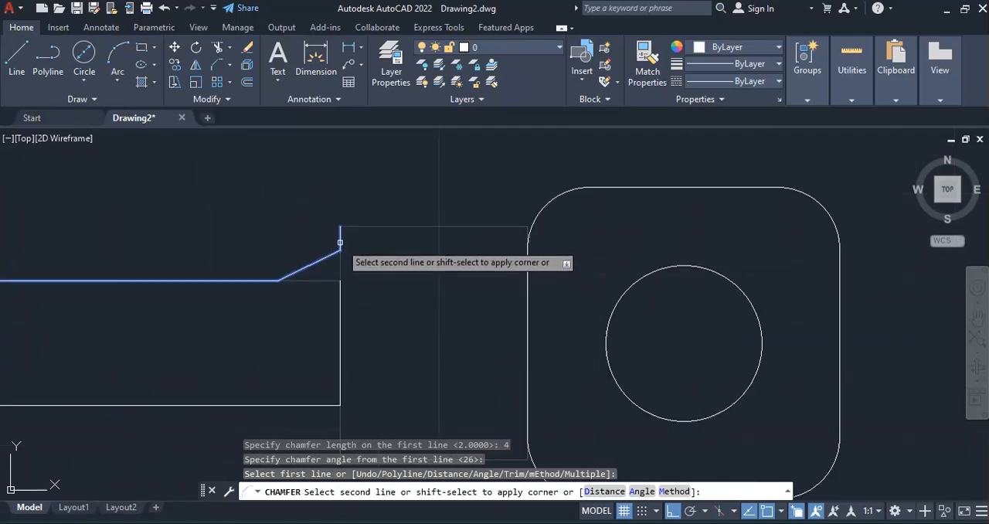
click(340, 243)
scroll(342, 236, down, 2)
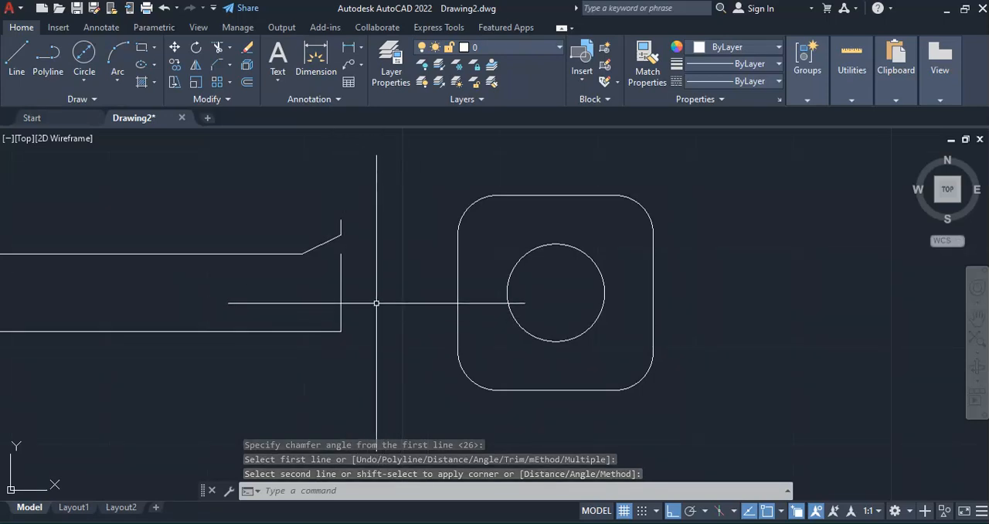
key(ctrl+z)
key(ctrl+z)
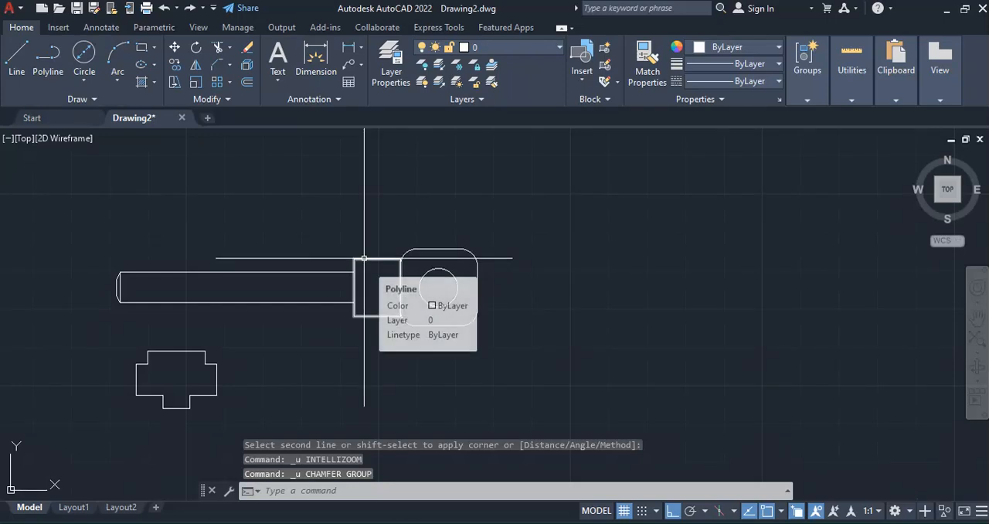
Draw two overlapping lines along the collar's shank-side edge, each from its upper corner to its lower corner
click(17, 53)
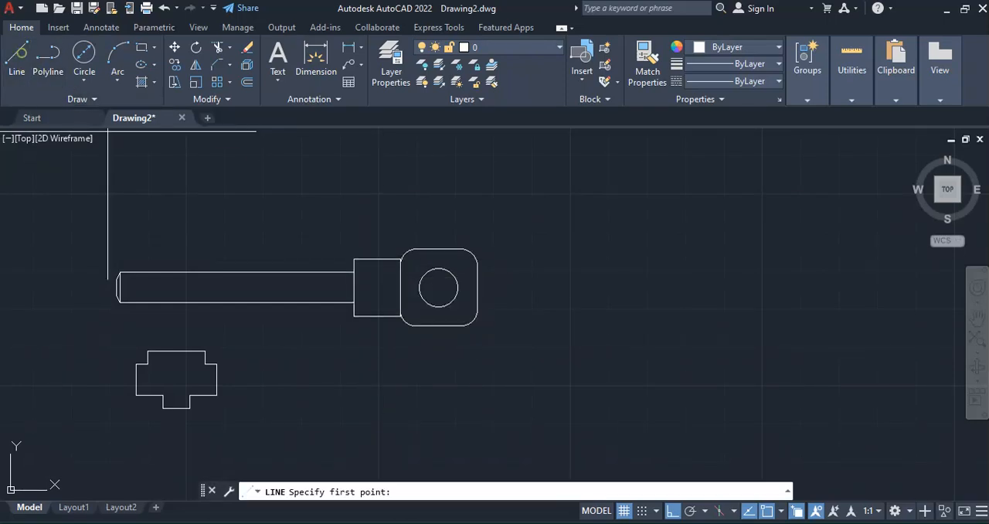
click(354, 258)
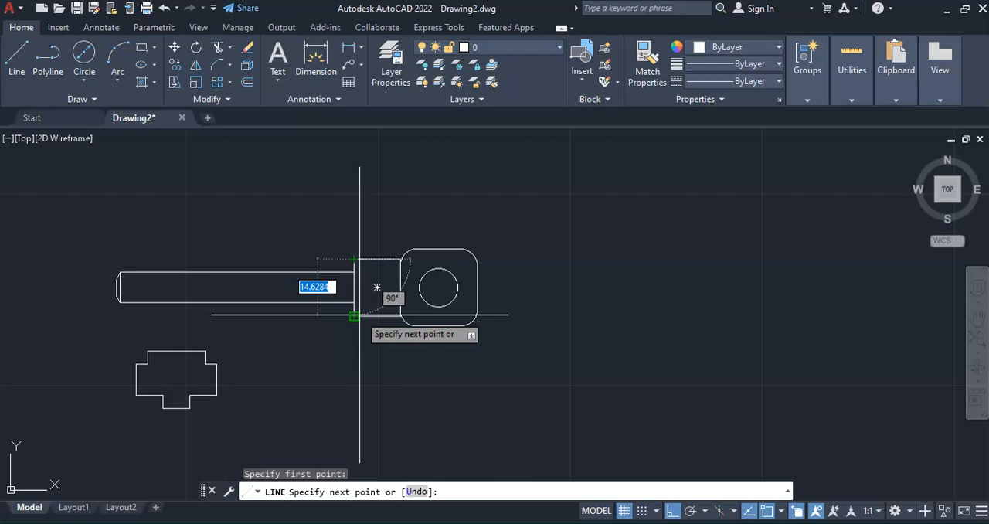
click(394, 326)
key(Return)
key(Return)
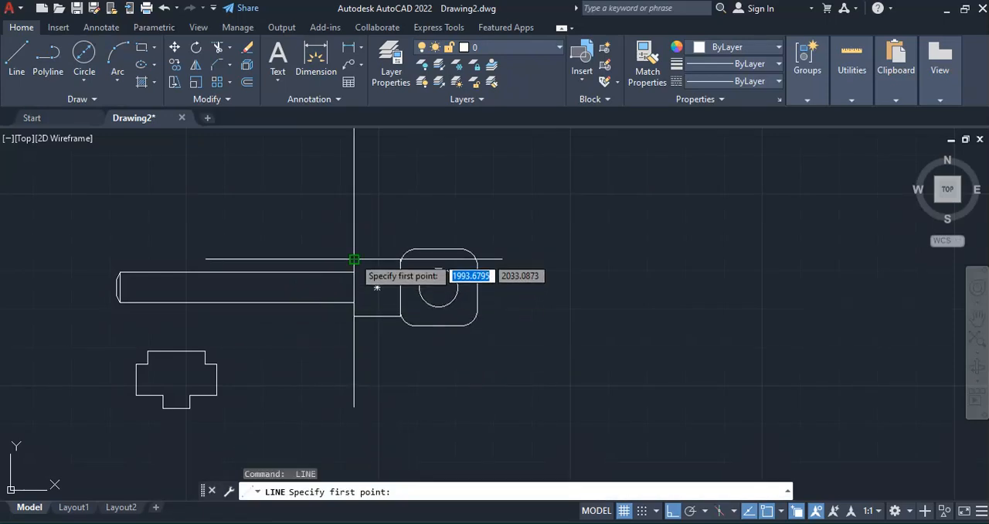
click(354, 258)
click(353, 316)
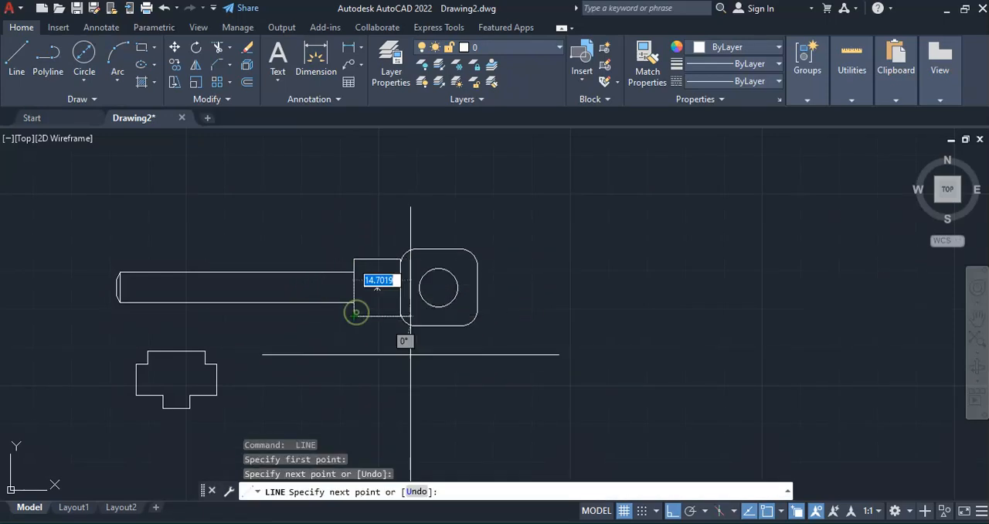
key(Return)
Chamfer the shank's upper edge against one of the lines on the collar's edge, using length 4 and angle 26
click(216, 67)
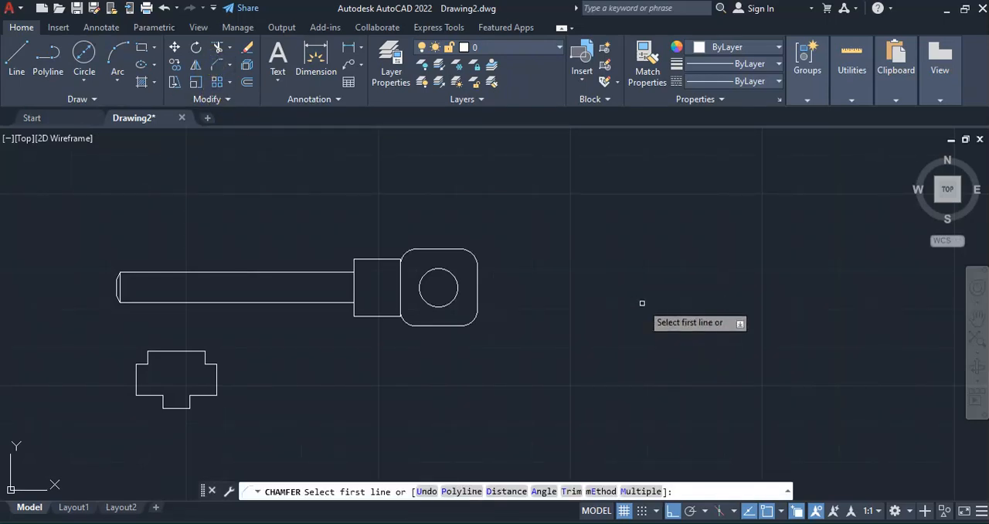
click(543, 491)
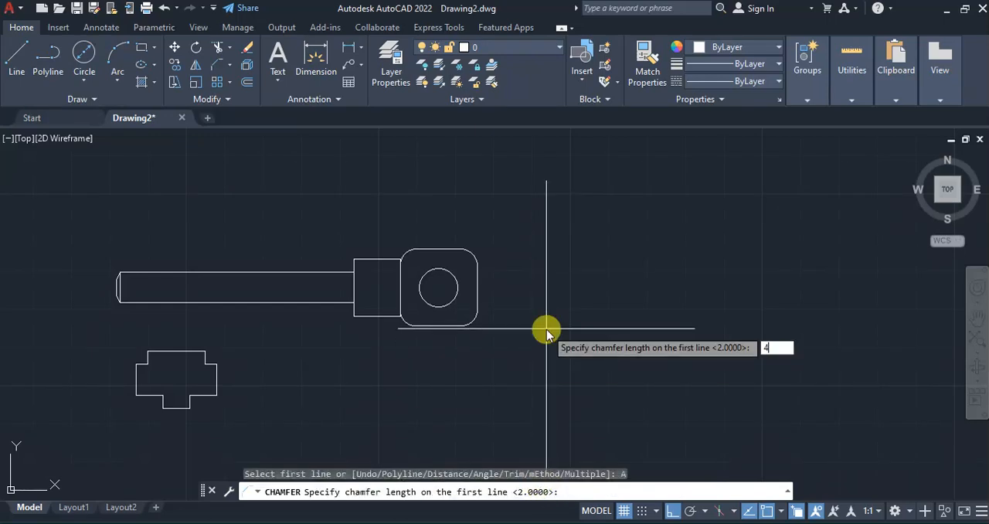
key(Return)
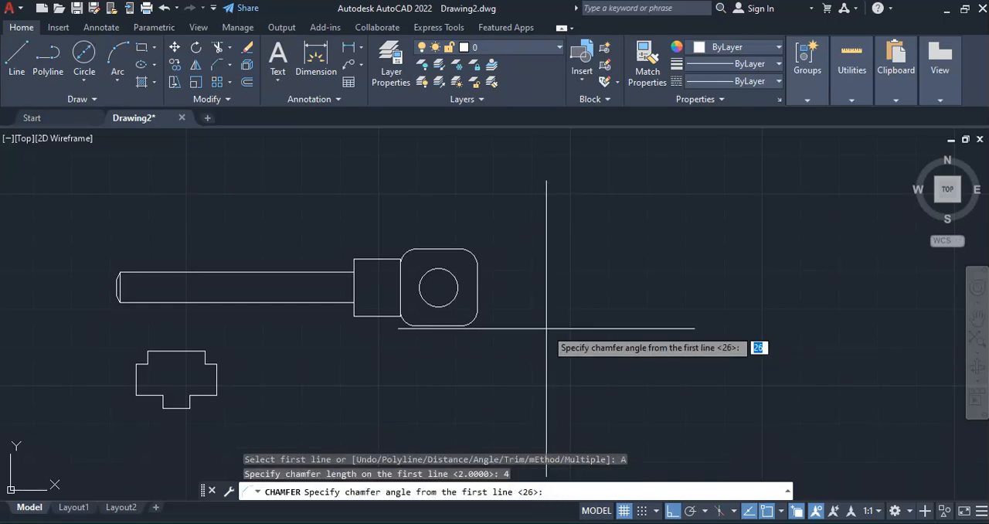
key(Return)
click(333, 272)
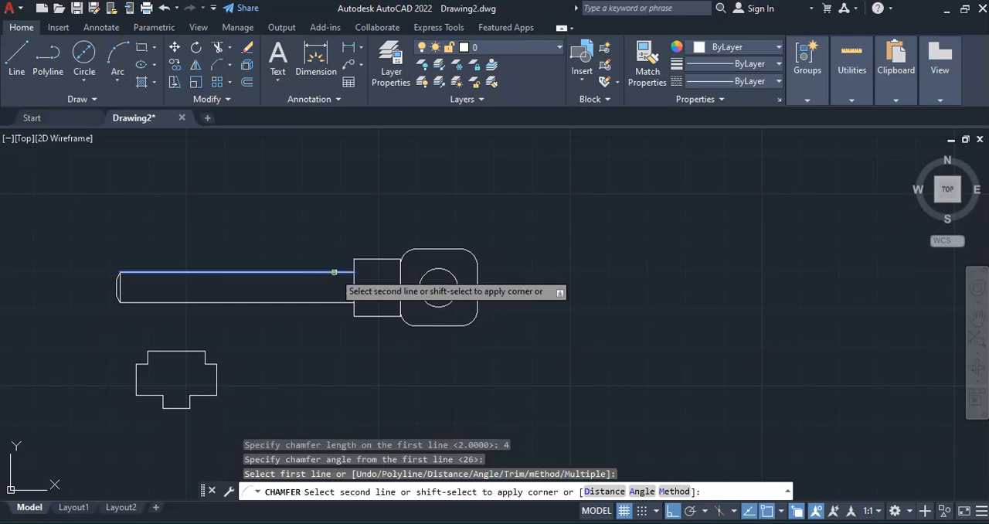
scroll(357, 261, up, 3)
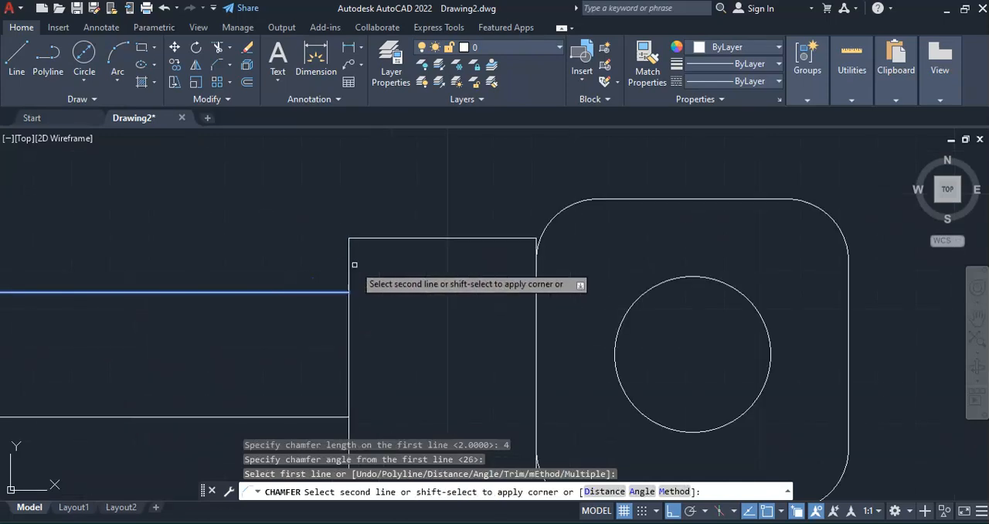
click(347, 246)
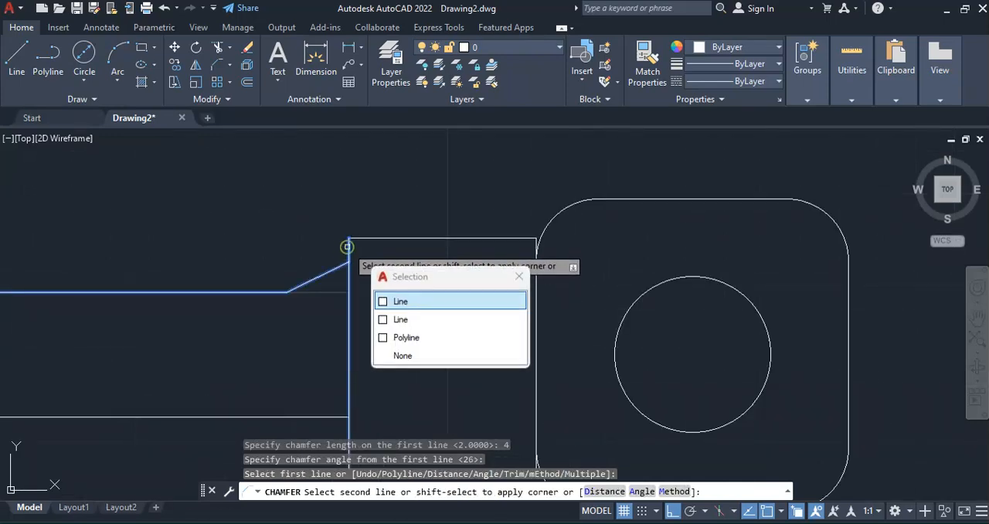
click(409, 302)
Chamfer the shank's lower edge against the remaining line on the collar's edge with the same length and angle
scroll(340, 312, down, 4)
key(Return)
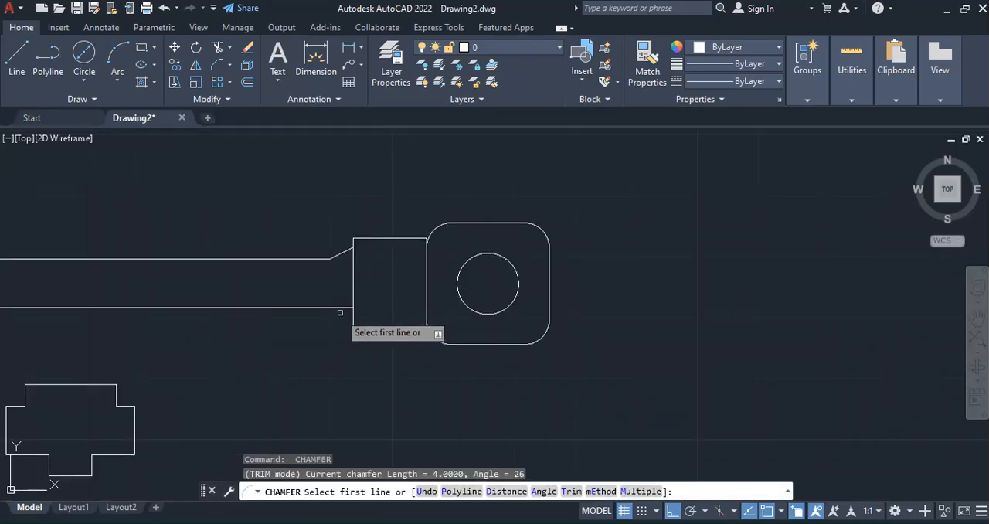
click(341, 309)
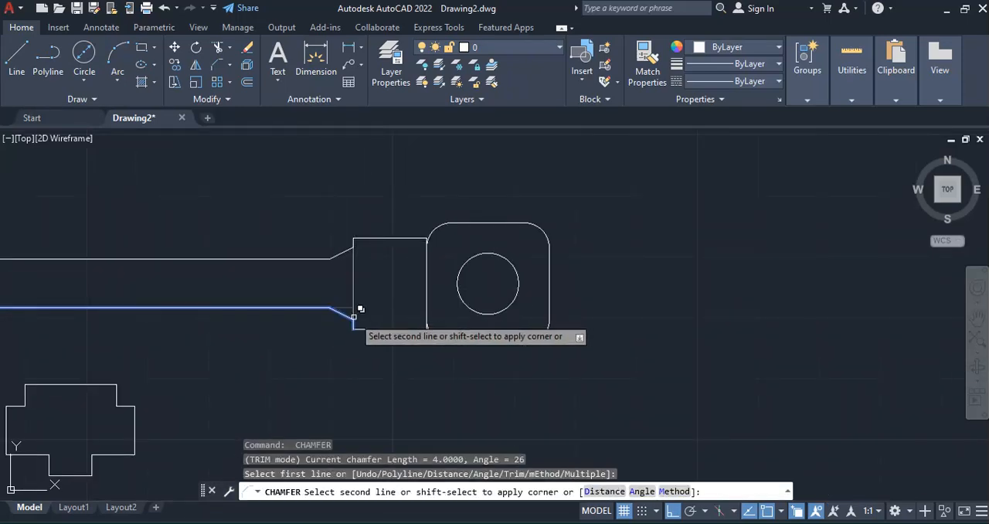
click(355, 320)
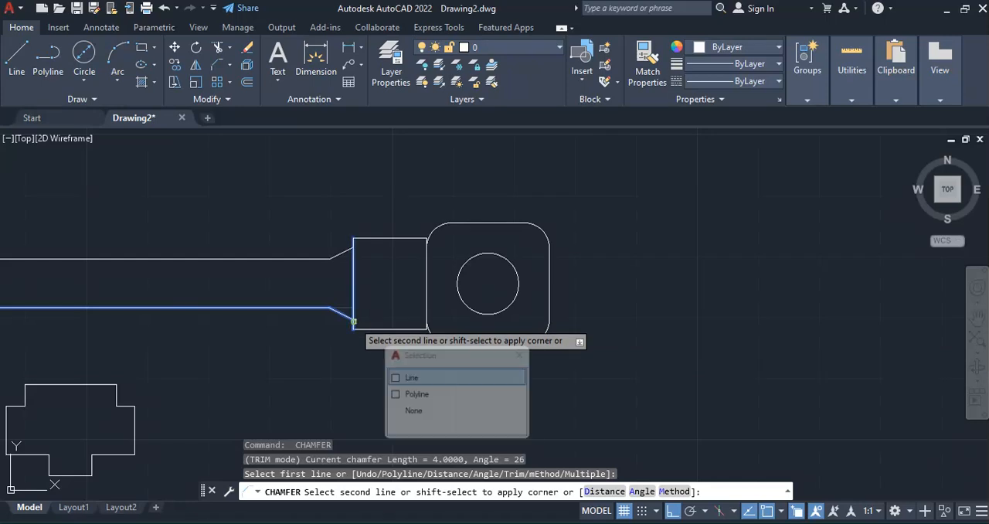
click(407, 376)
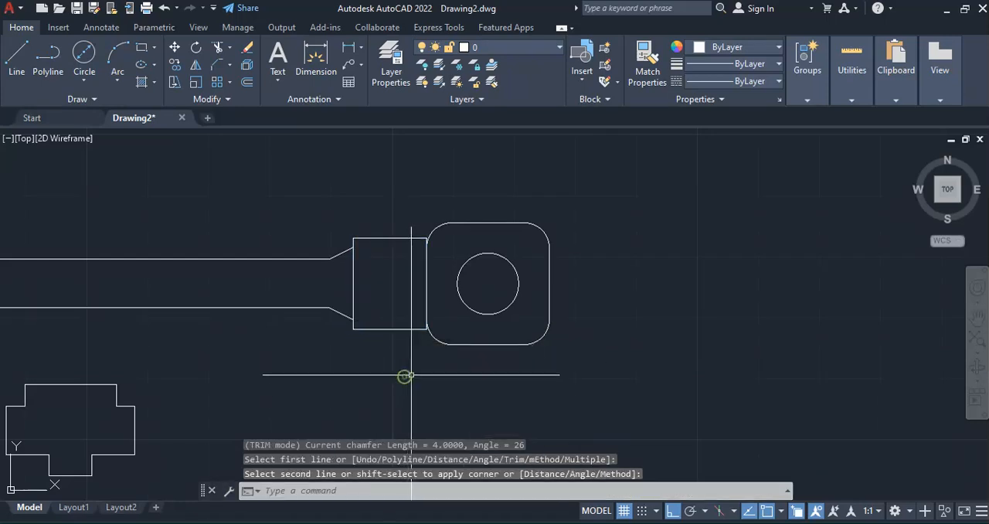
Compare the drawn taper between shank and collar with the key figure in the exam PDF
scroll(561, 375, down, 2)
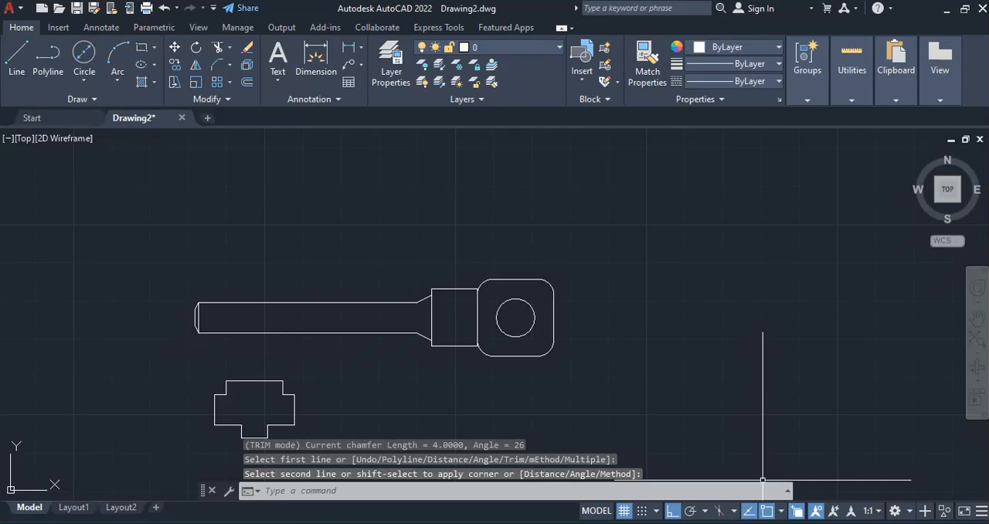
key(alt+Tab)
key(alt+Tab)
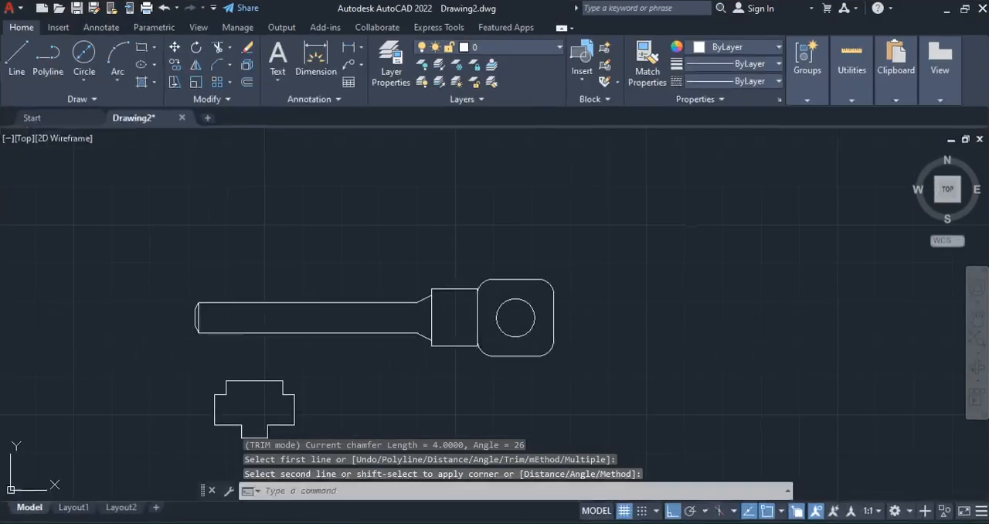
key(alt+Tab)
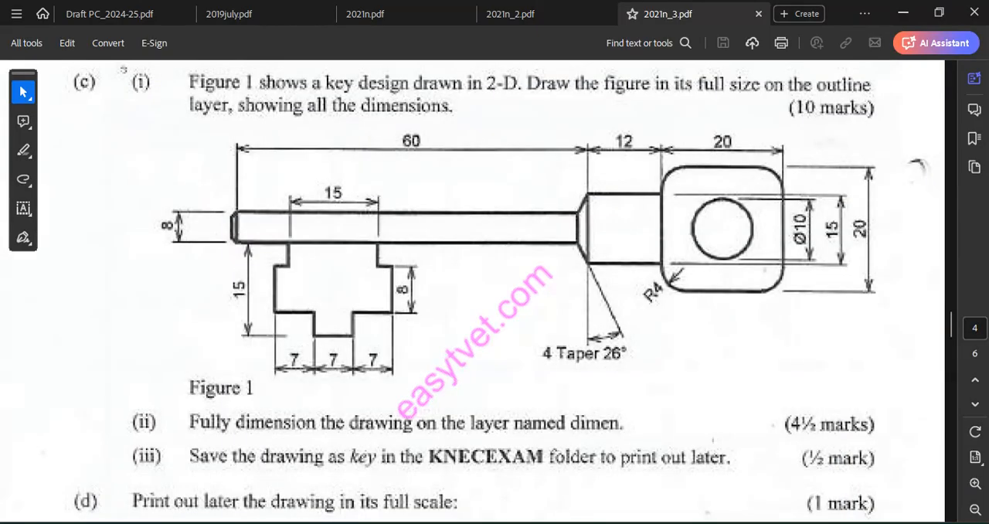
key(alt+Tab)
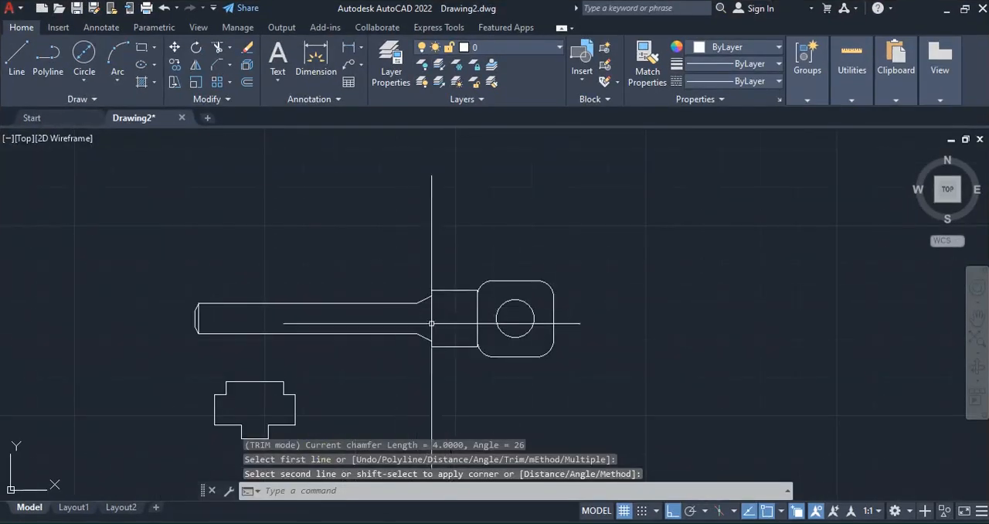
scroll(431, 314, up, 5)
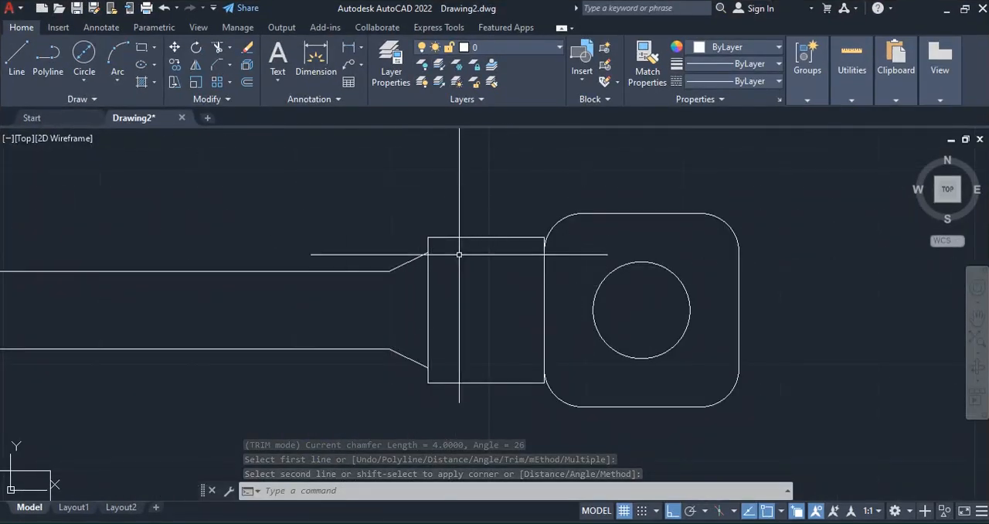
key(alt+Tab)
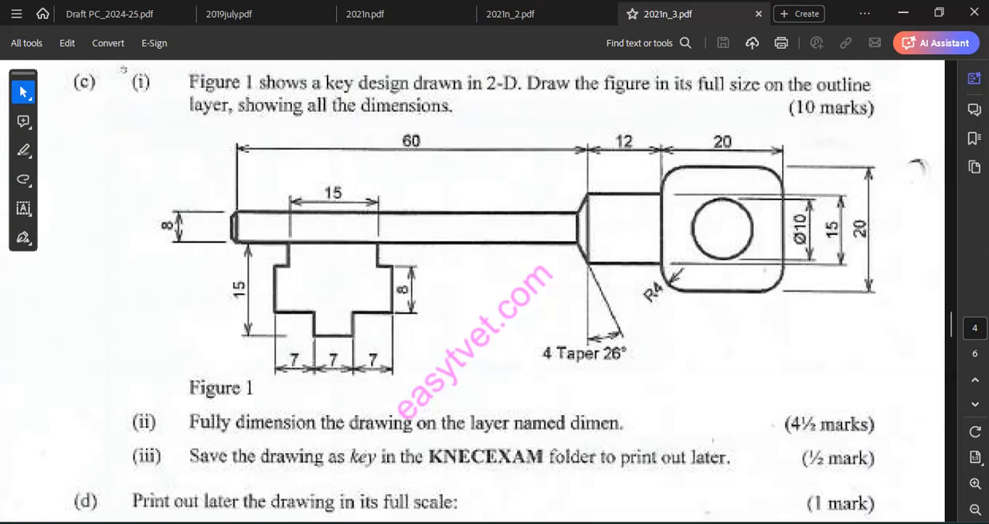
key(alt+Tab)
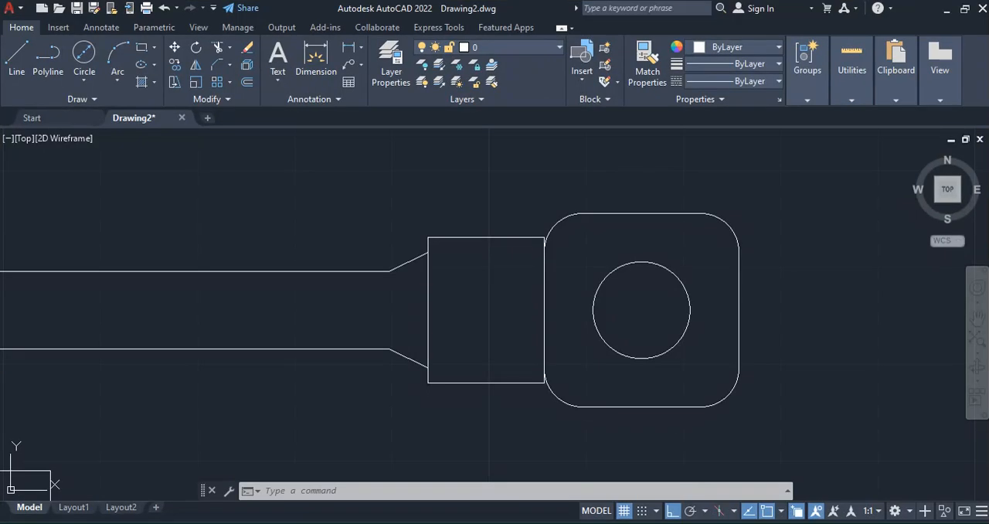
Erase the leftover line on the collar's shank-side edge, keeping the collar polyline beneath it
key(alt+Tab)
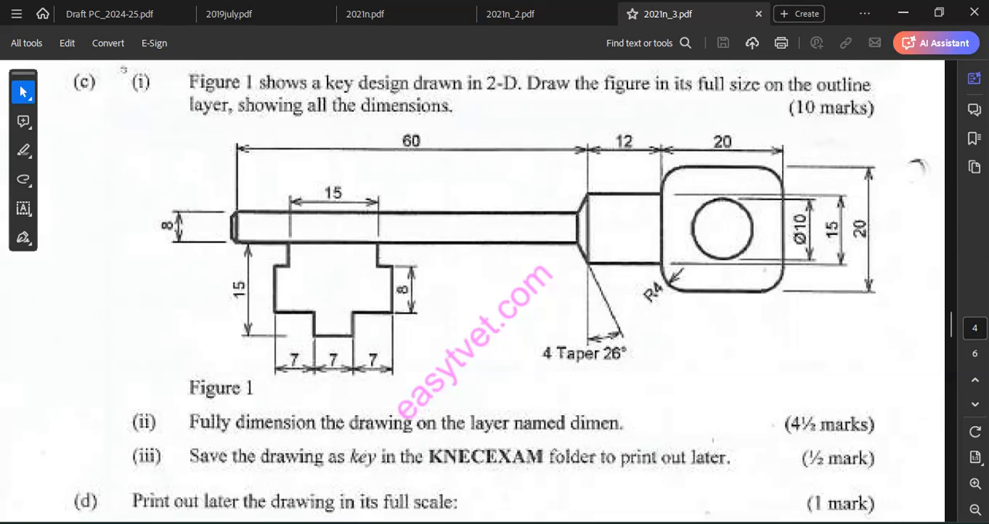
key(alt+Tab)
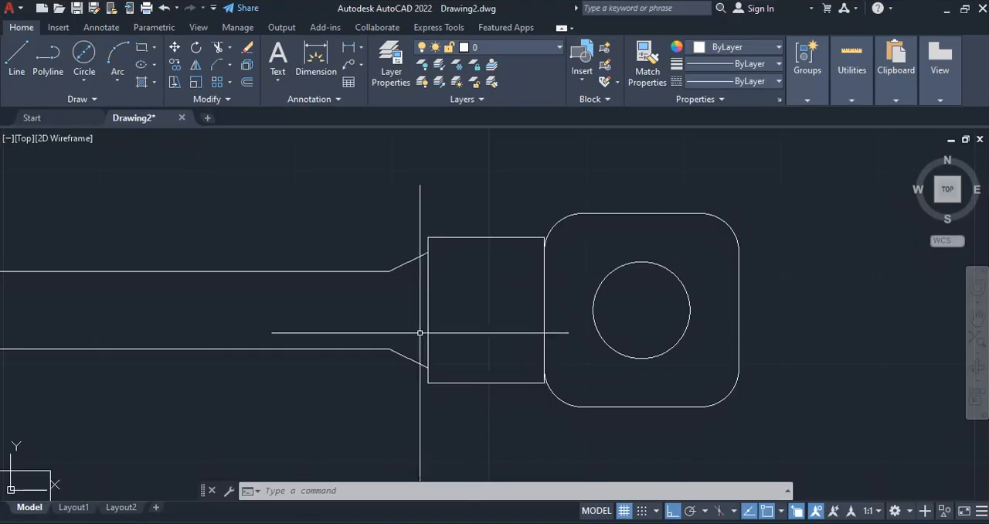
click(429, 294)
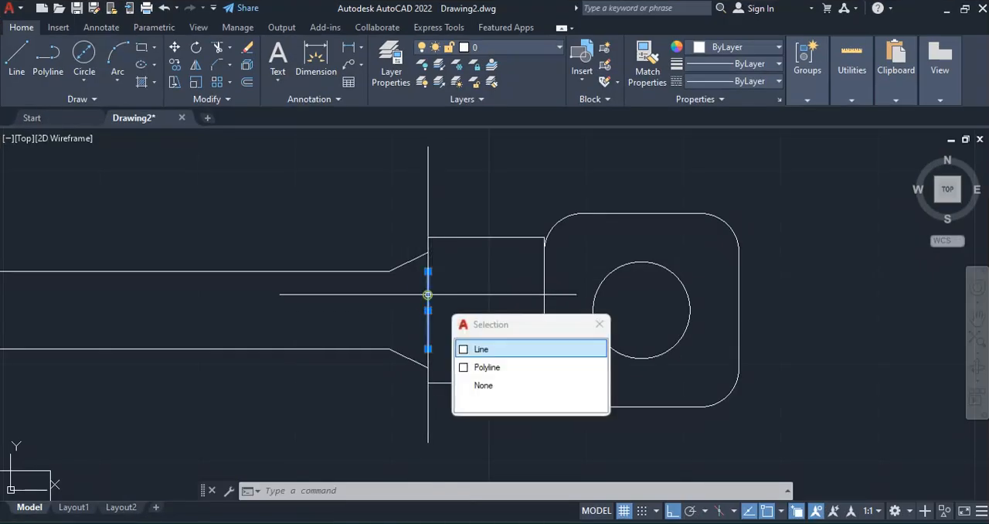
click(481, 349)
key(Delete)
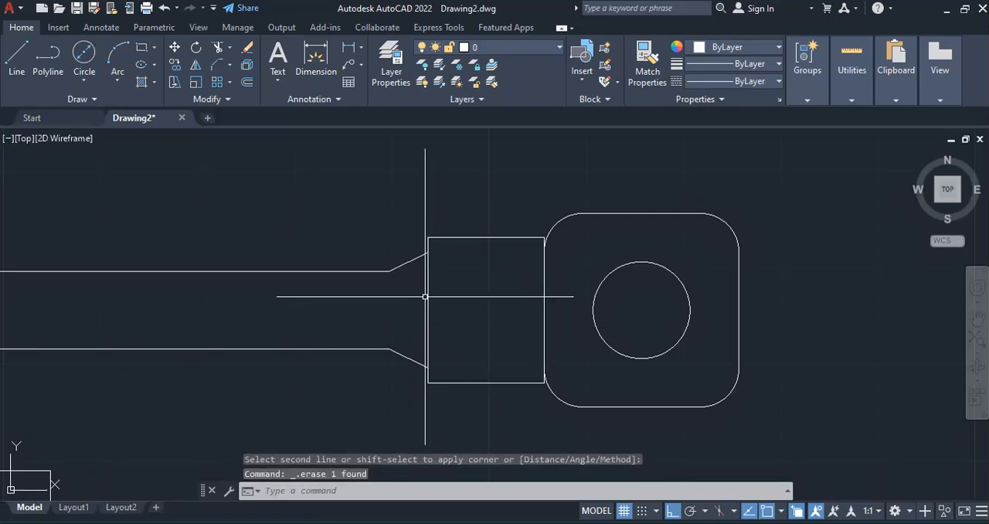
Trim the collar's shank-side edge between the taper's two wide ends and compare the result with the key figure in the PDF
click(218, 49)
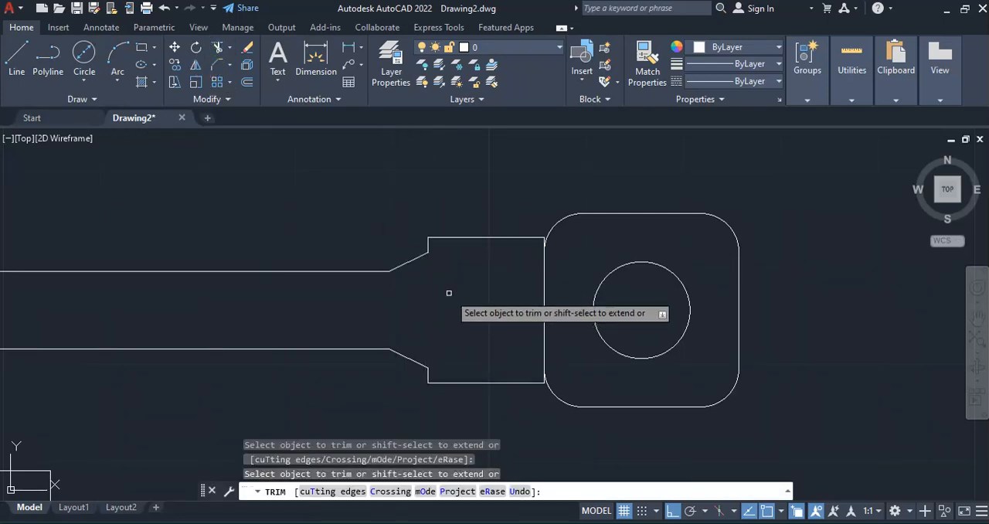
key(alt+Tab)
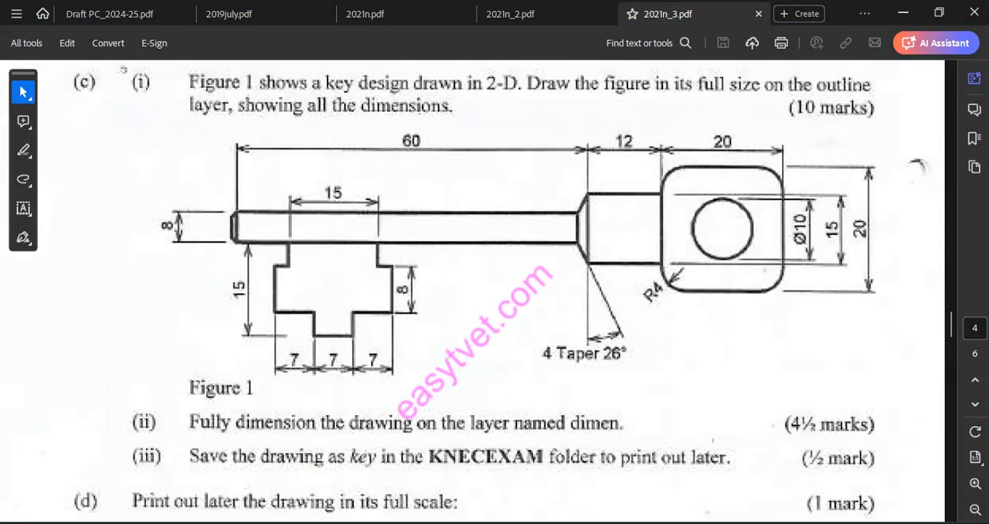
key(alt+Tab)
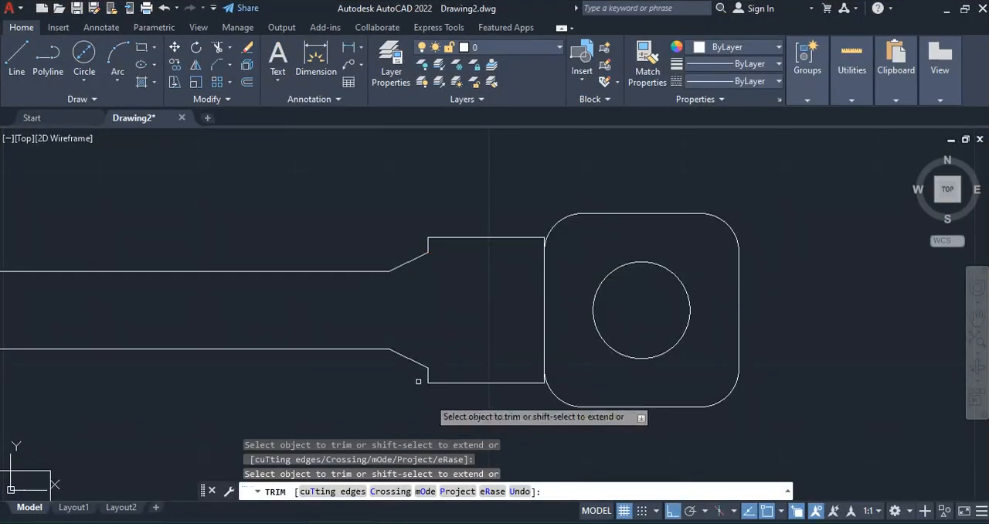
Draw a vertical line across the taper's narrow end, from the shank's upper edge to its lower edge
click(18, 56)
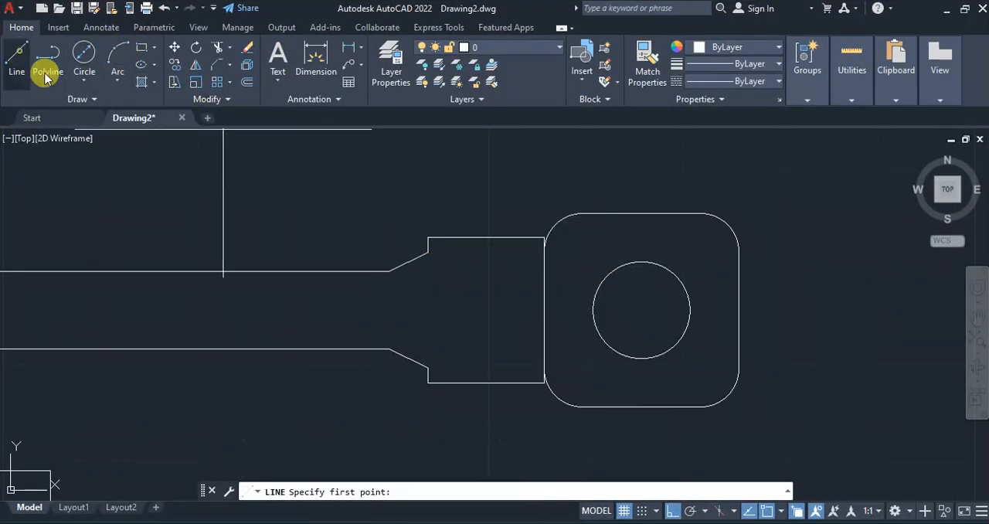
click(389, 271)
click(390, 348)
key(Return)
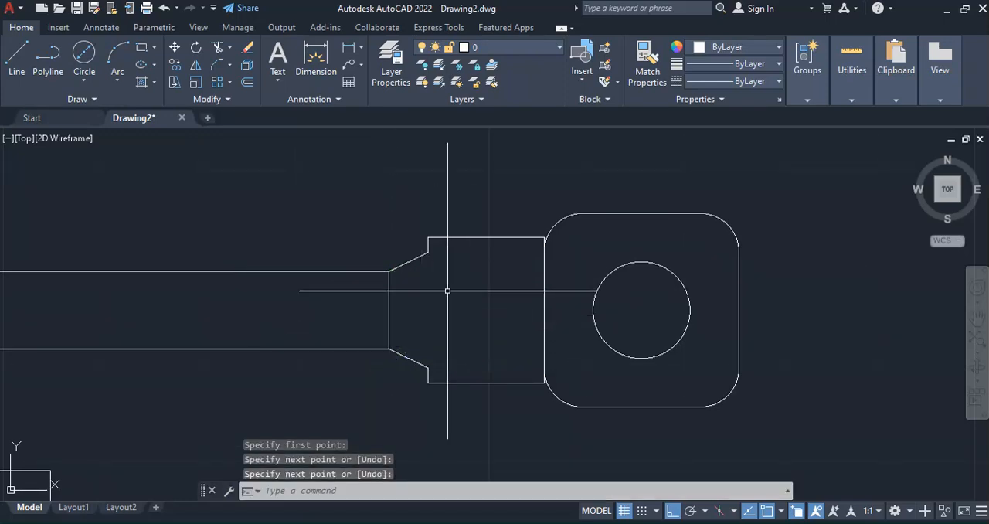
Draw a vertical line across the taper's wide end, closing the gap in the collar's shank-side edge
key(Return)
scroll(428, 252, up, 2)
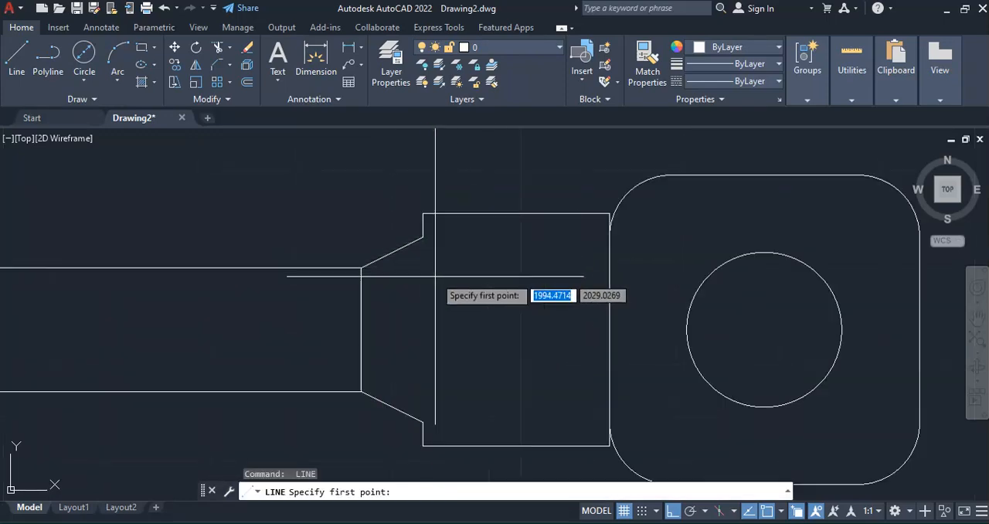
click(428, 251)
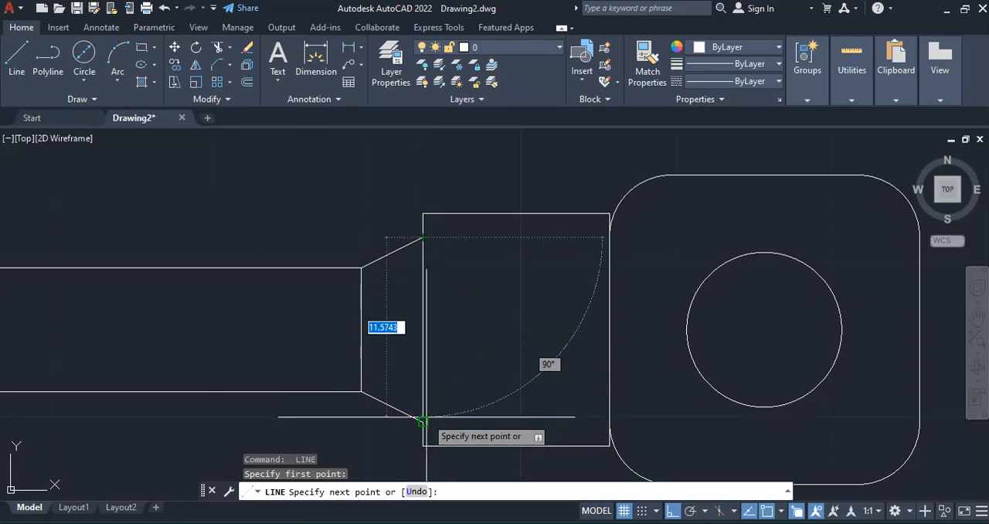
click(422, 422)
key(Return)
Join all the lines of the stepped bit outline below the shank into a single polyline
scroll(494, 332, down, 5)
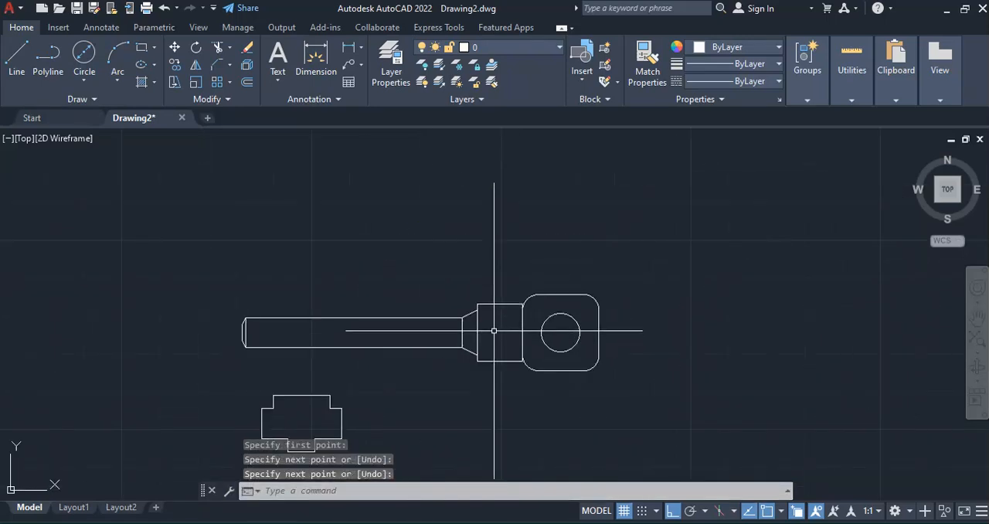
scroll(496, 252, down, 2)
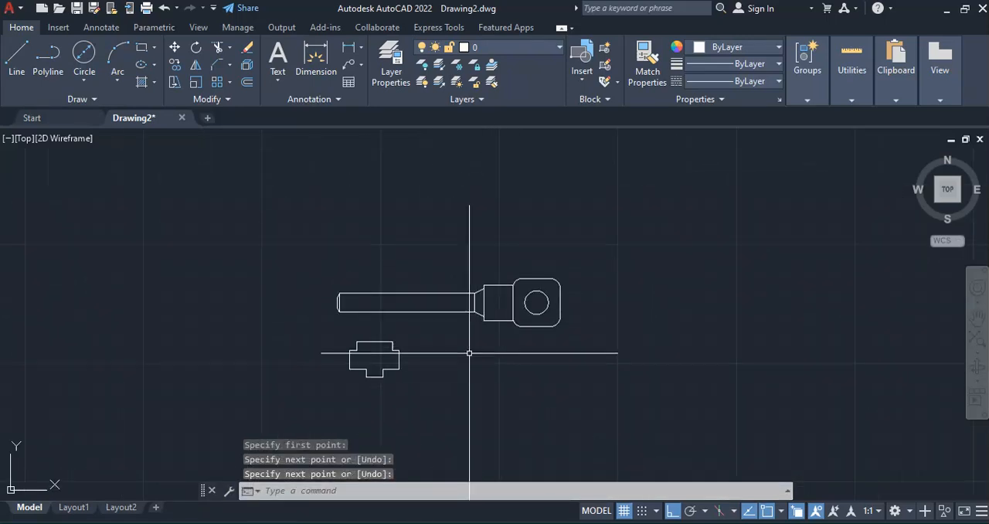
click(327, 331)
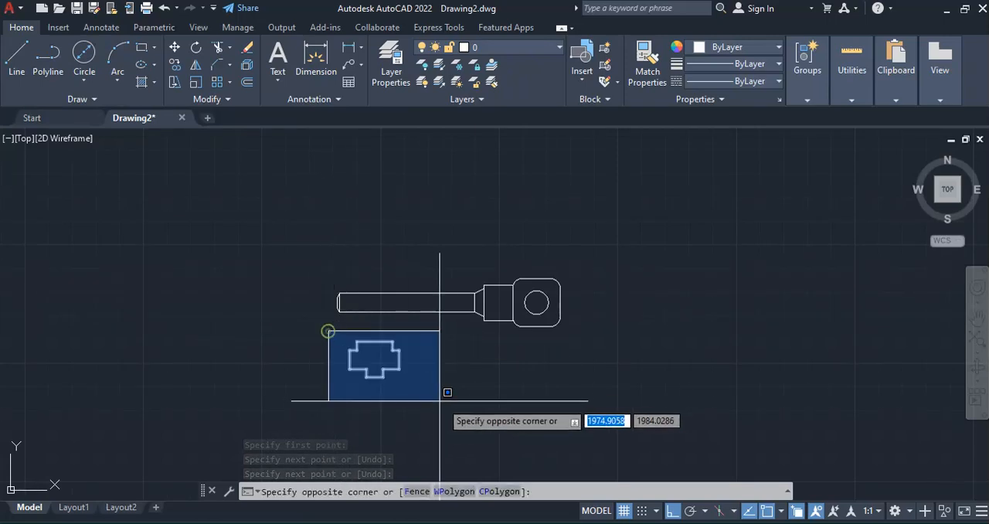
click(450, 403)
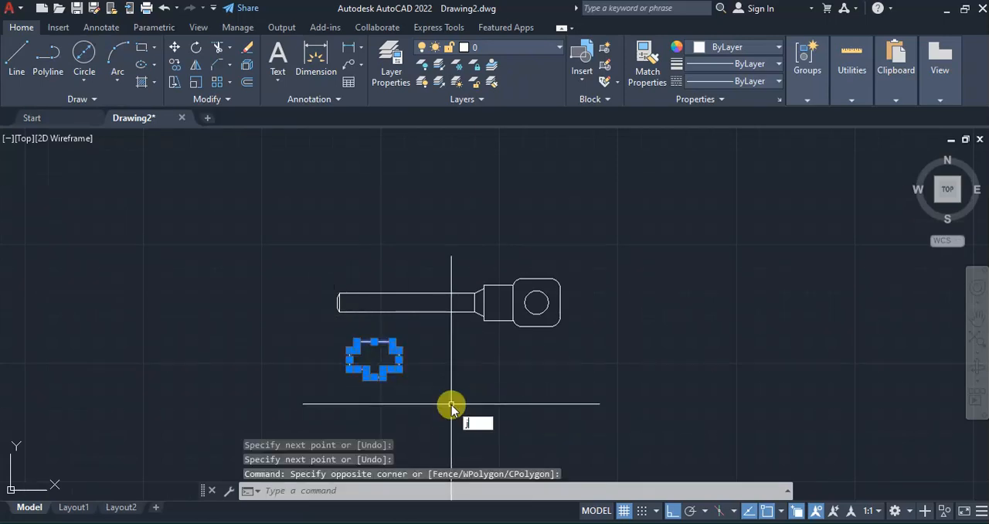
key(Return)
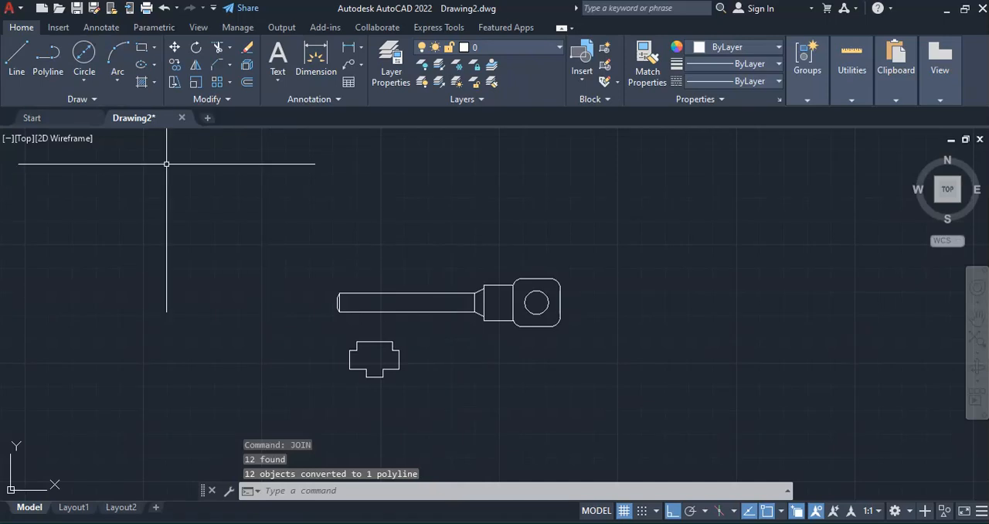
Move the bit by its upper edge's midpoint onto the shank's lower edge near the chamfered tip, with Osnap and Ortho off and Nearest snap
click(175, 49)
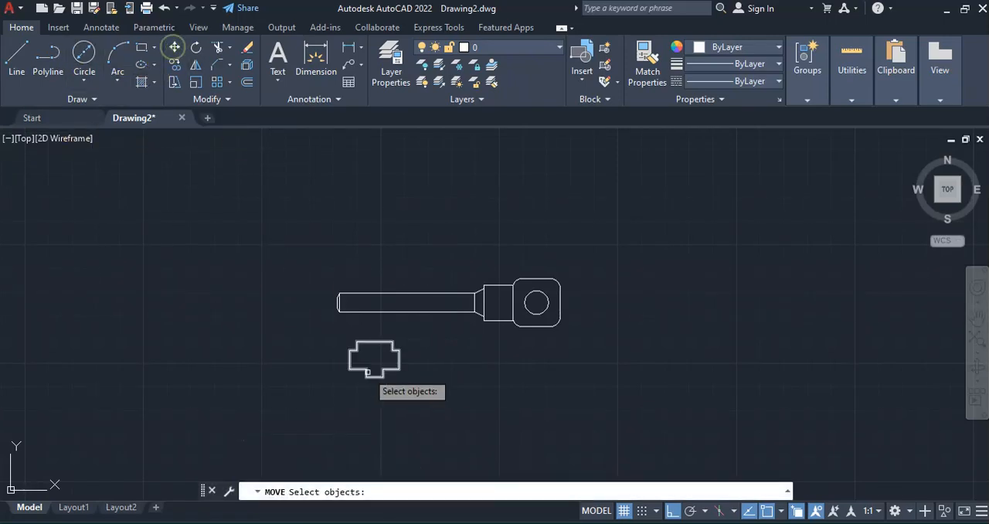
click(368, 341)
key(Return)
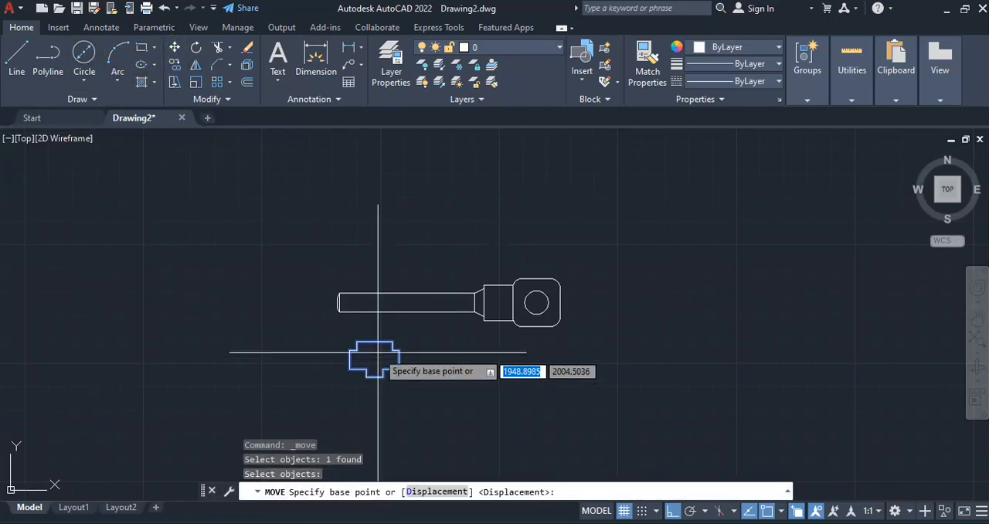
click(374, 342)
scroll(384, 331, up, 4)
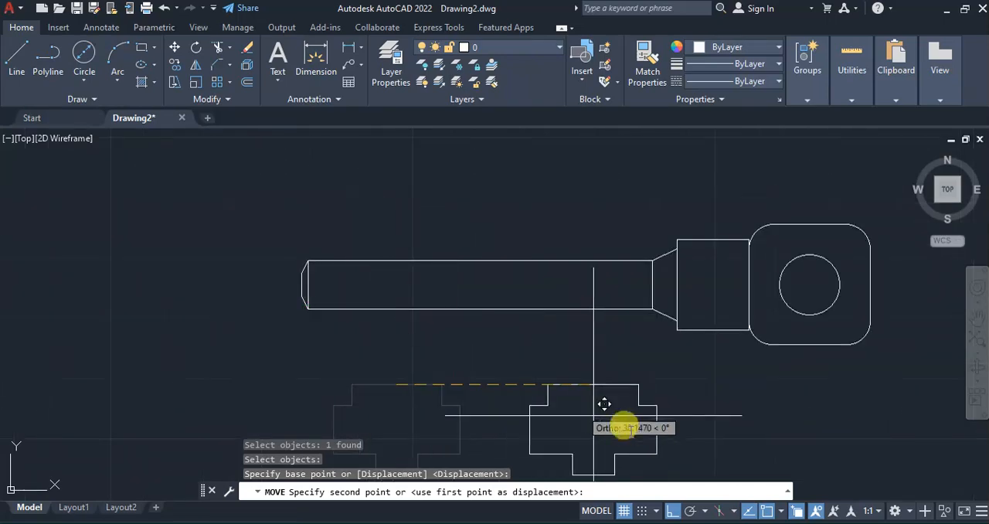
click(767, 511)
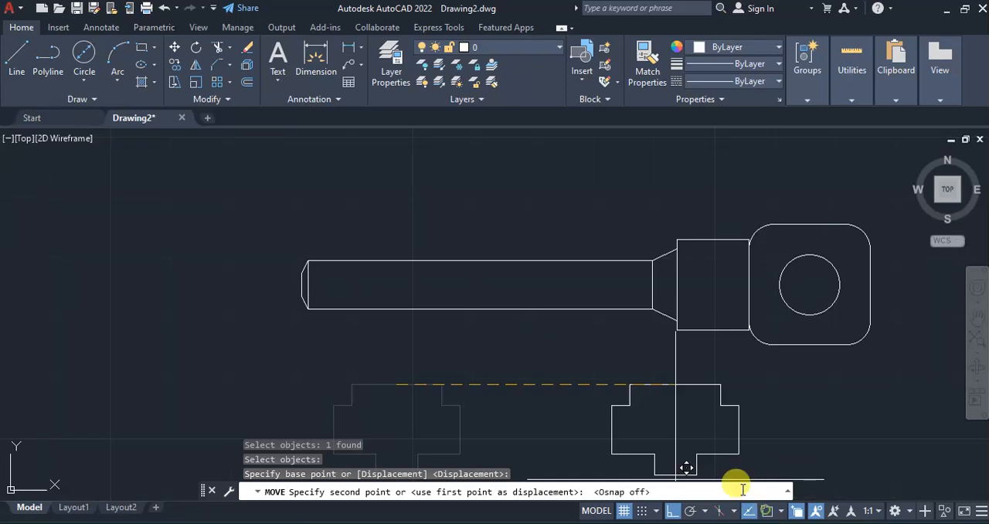
click(671, 510)
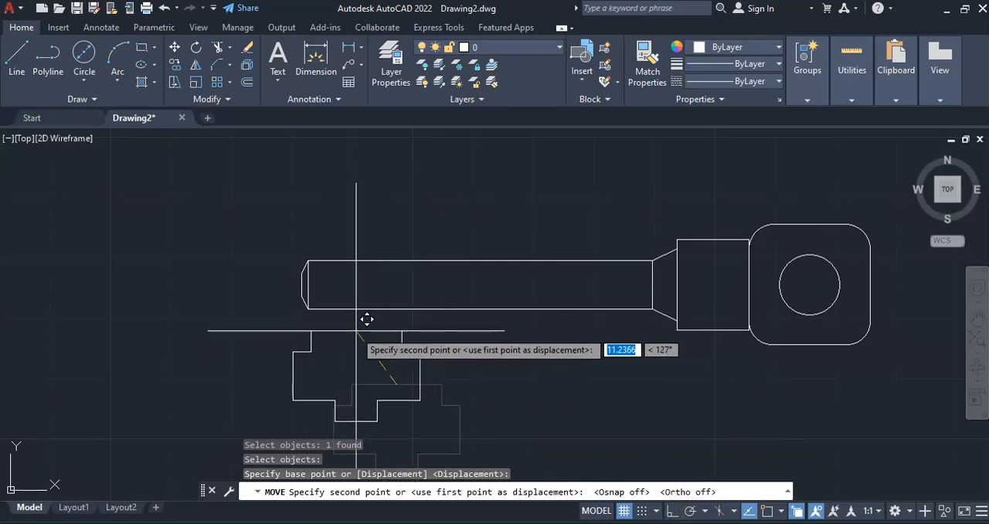
shift+right_click(369, 362)
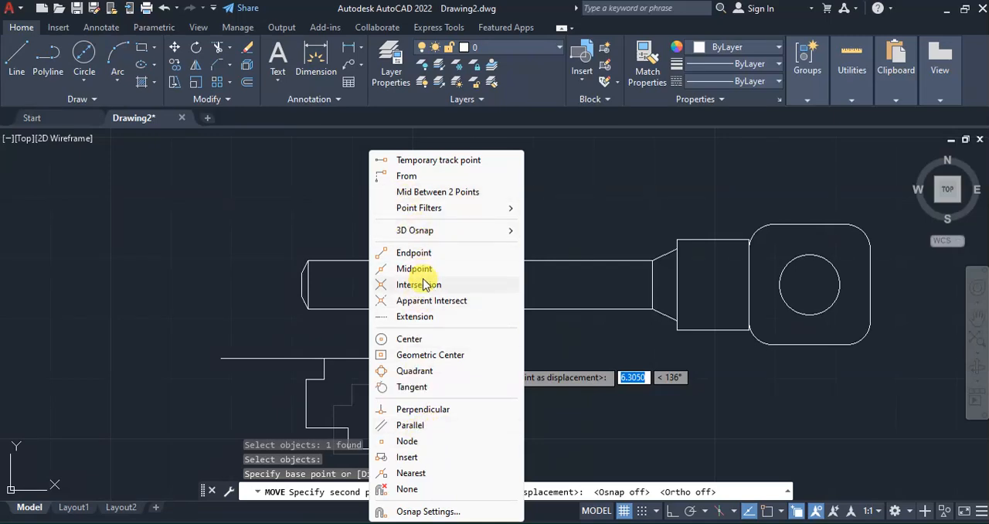
click(411, 472)
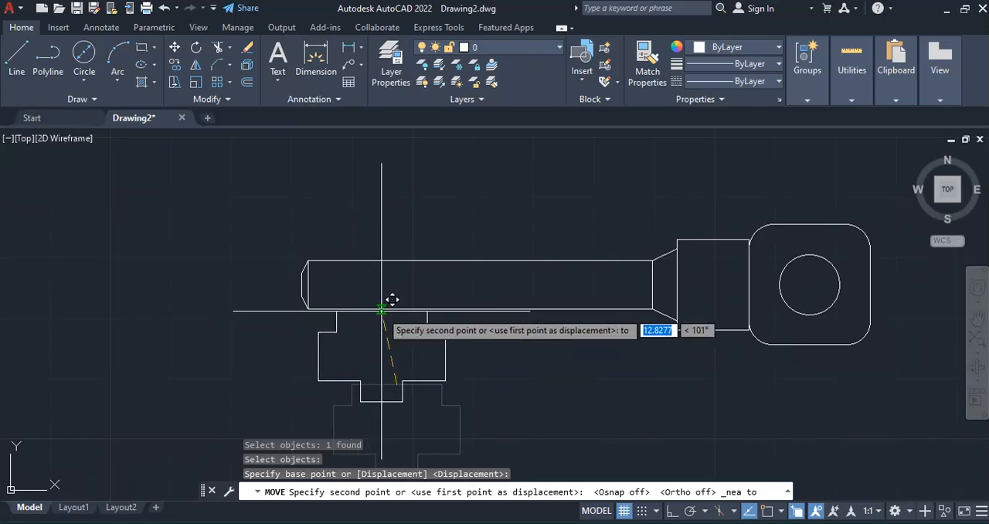
click(381, 309)
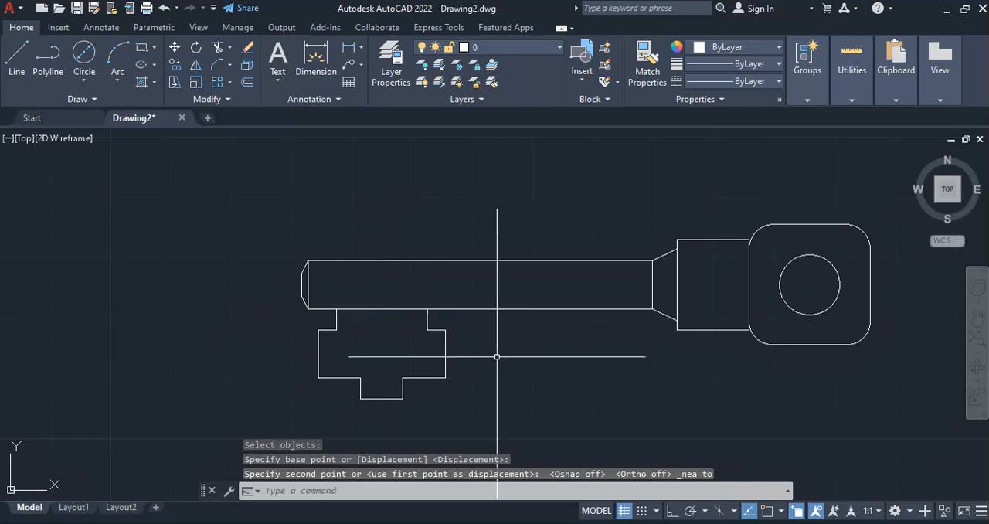
Compare the assembled key with the PDF figure and examine where the collar meets the head's rounded corners
scroll(375, 269, down, 2)
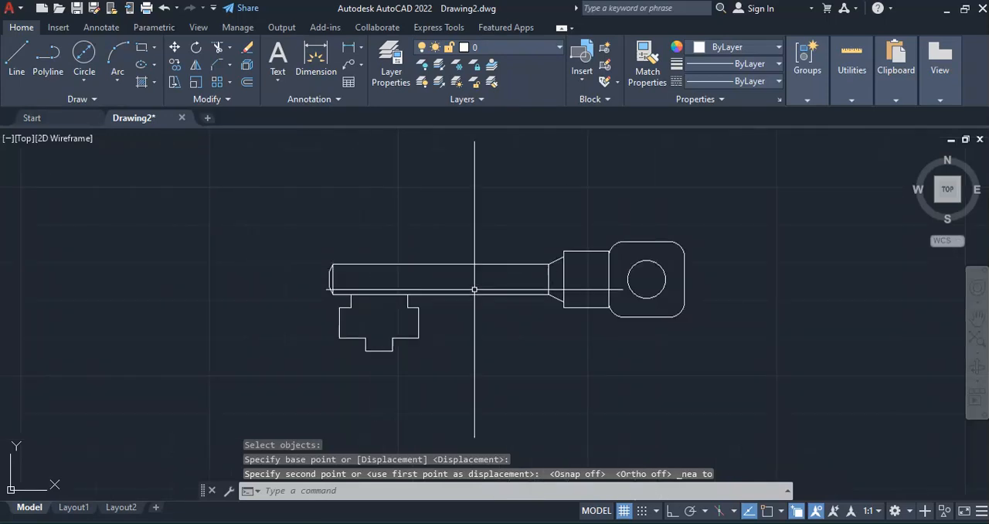
scroll(647, 322, up, 2)
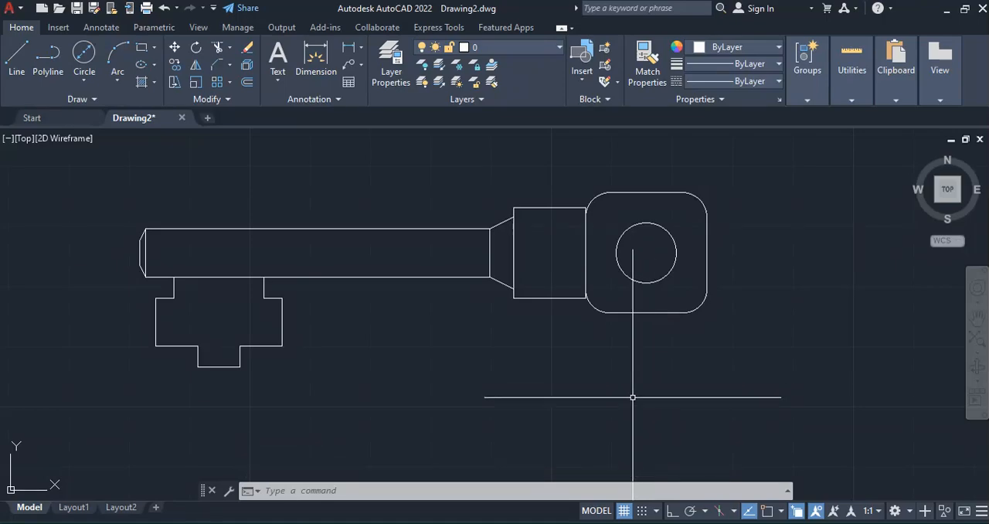
click(728, 523)
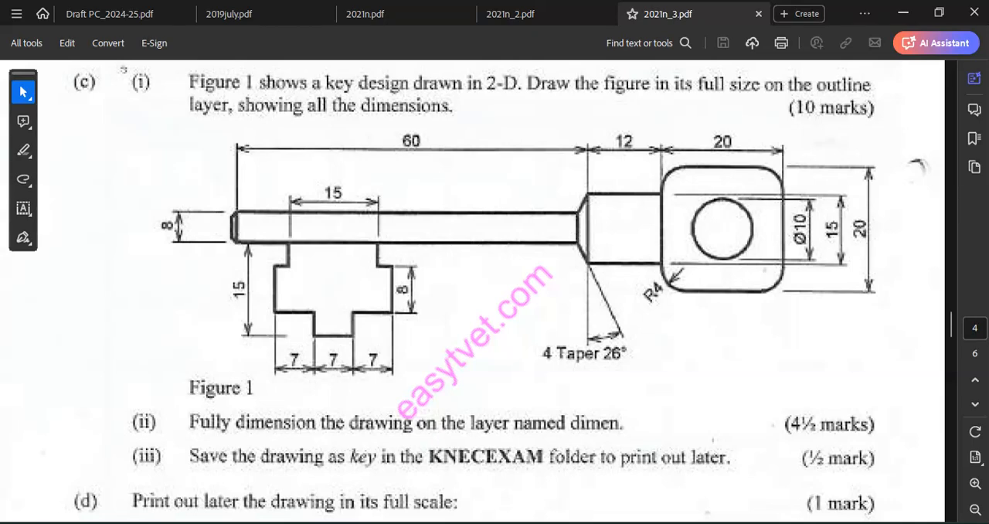
key(alt+Tab)
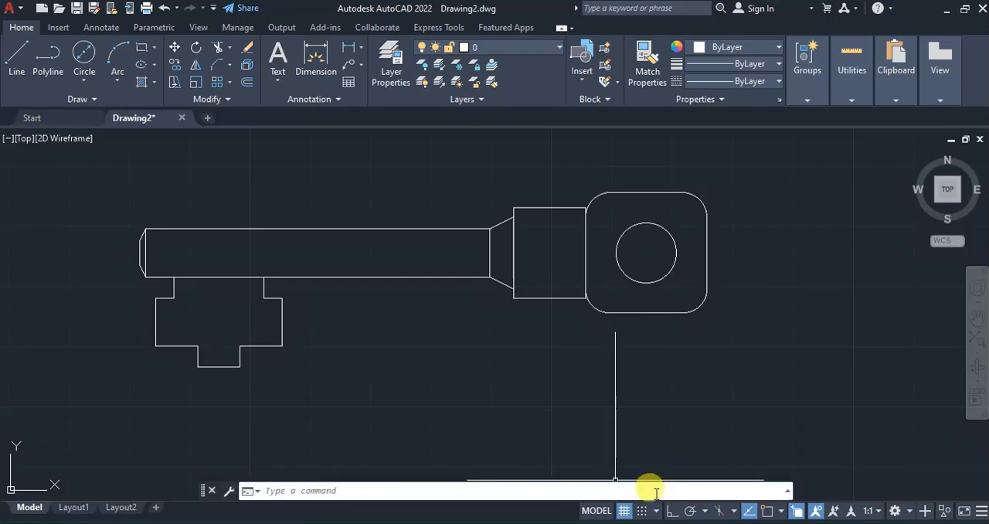
scroll(594, 209, up, 4)
scroll(594, 209, up, 4)
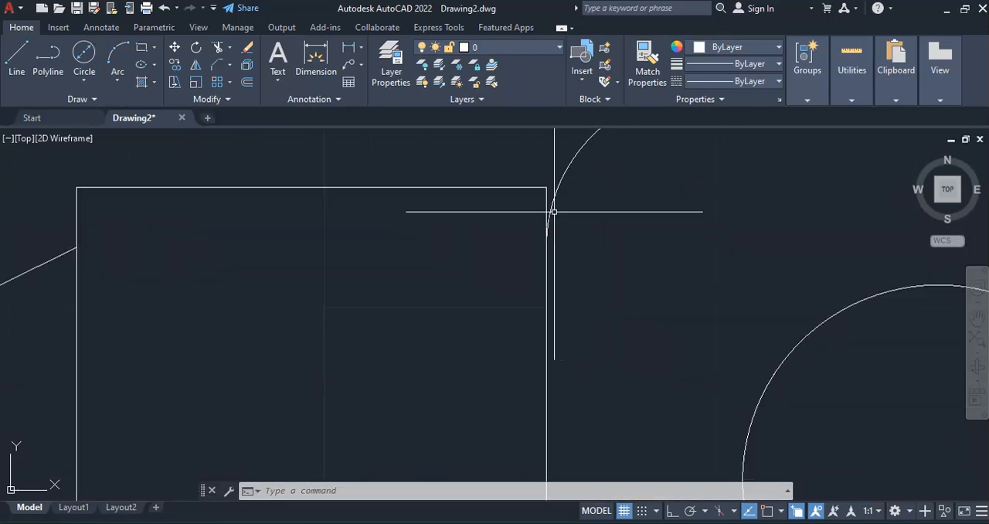
scroll(541, 189, down, 2)
scroll(525, 184, down, 2)
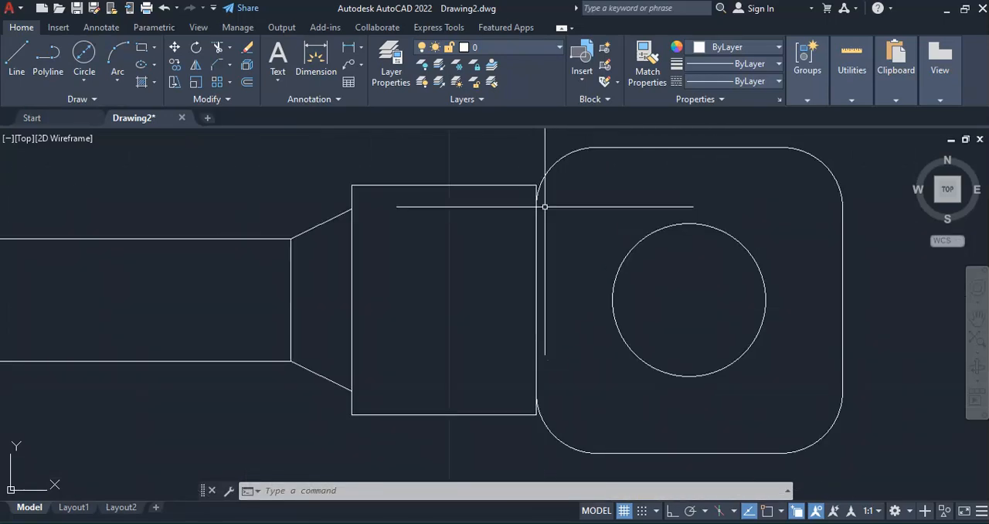
scroll(543, 209, up, 2)
scroll(536, 192, down, 2)
scroll(524, 220, down, 2)
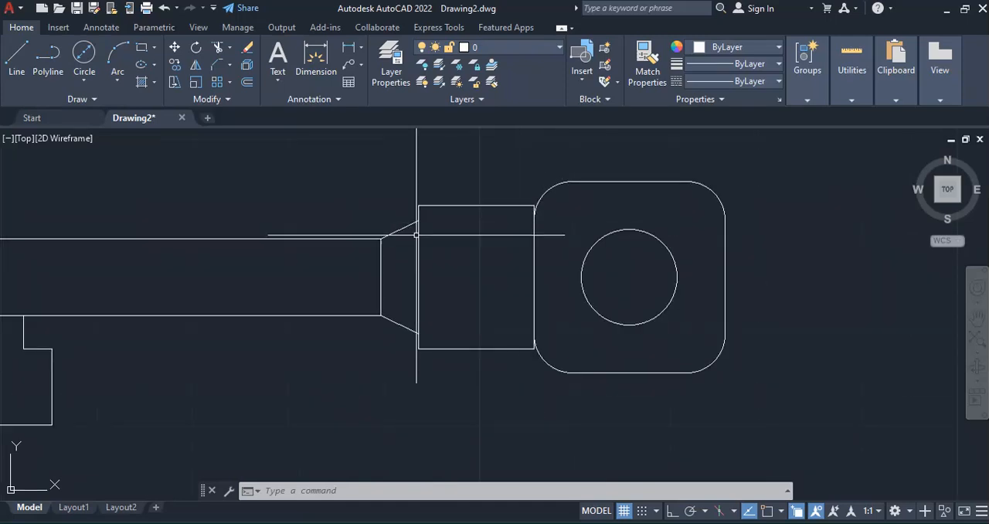
Trim the collar's corner pieces beside the head and extend its upper and lower edges to the head's rounded corners
click(217, 50)
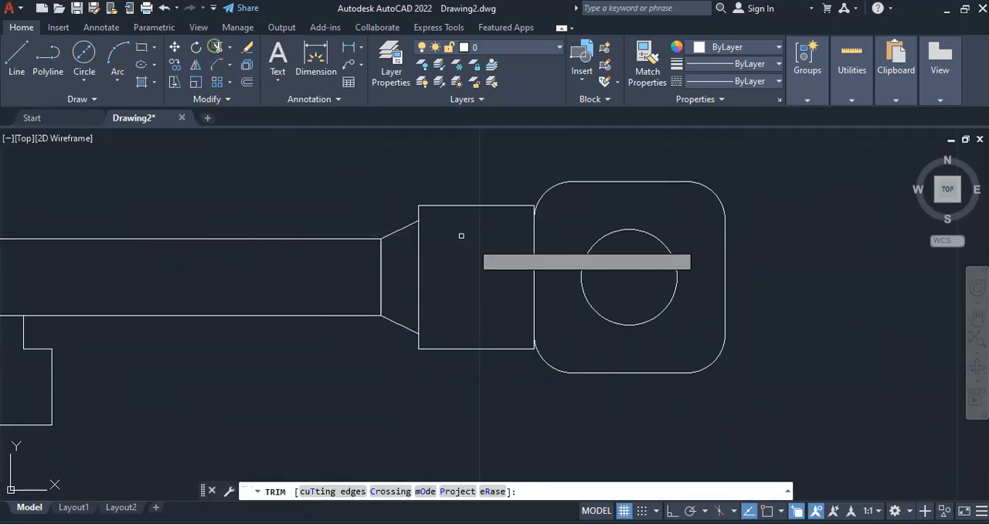
scroll(537, 212, up, 4)
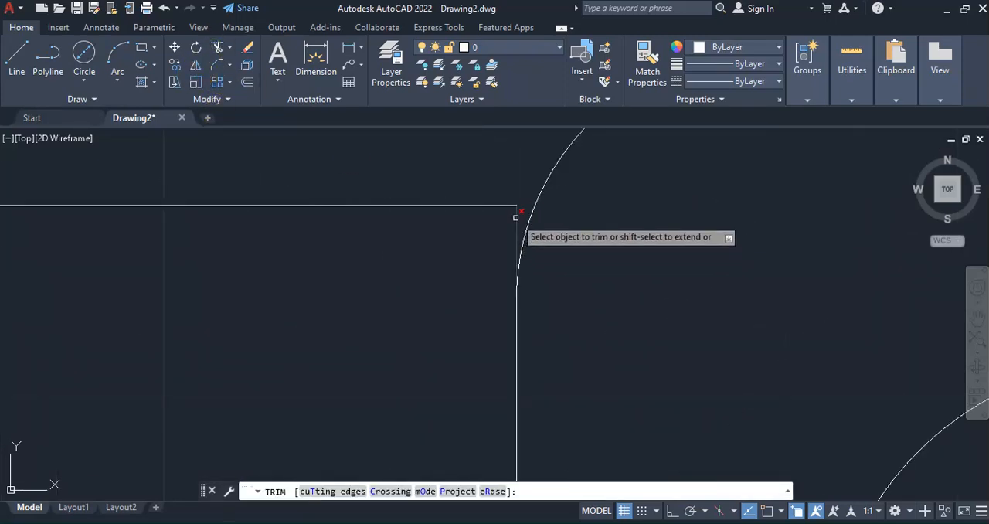
click(514, 218)
scroll(506, 213, down, 4)
scroll(496, 352, up, 5)
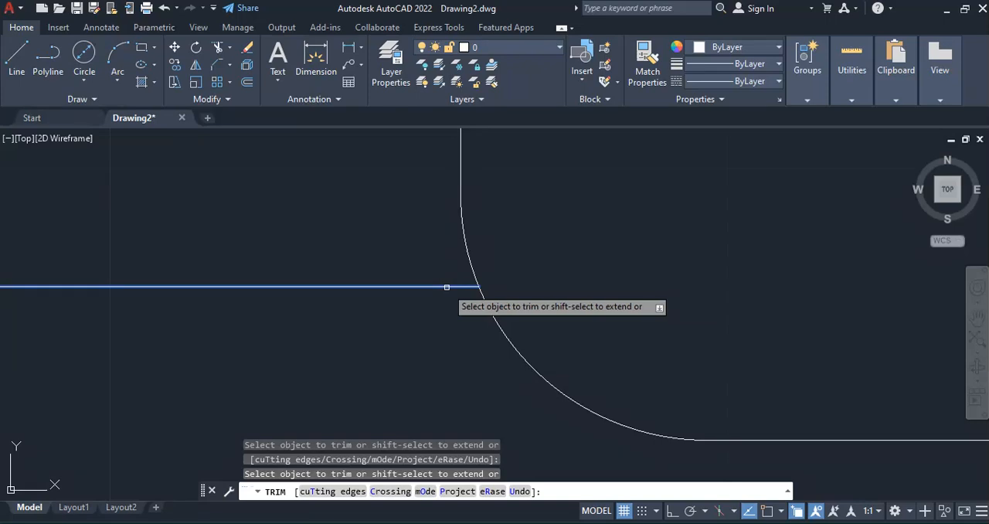
scroll(495, 317, down, 5)
scroll(529, 193, up, 4)
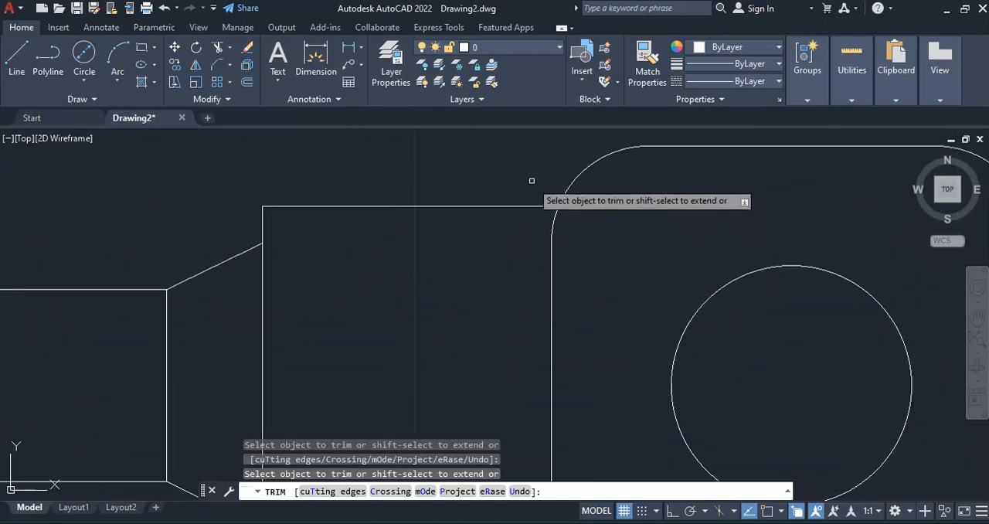
scroll(589, 253, down, 5)
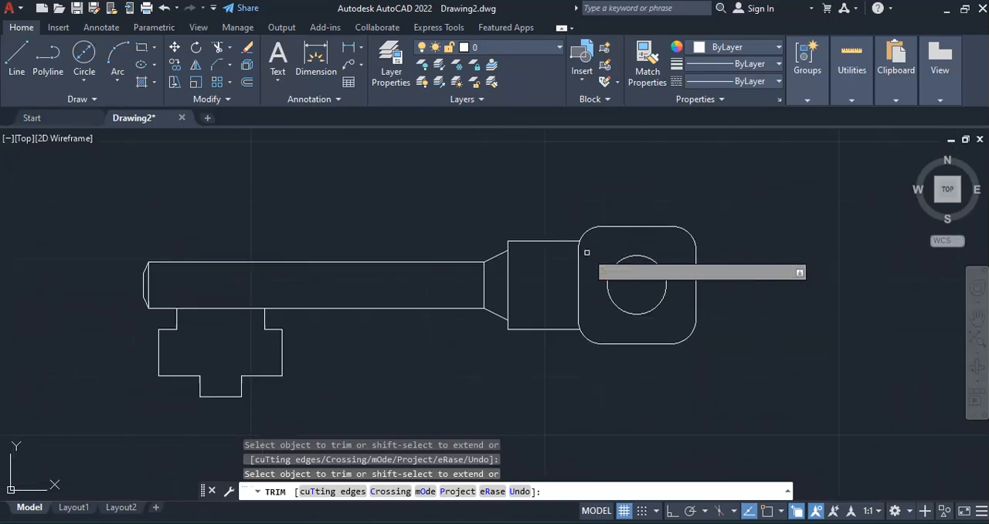
key(Return)
scroll(530, 249, down, 2)
scroll(526, 255, up, 3)
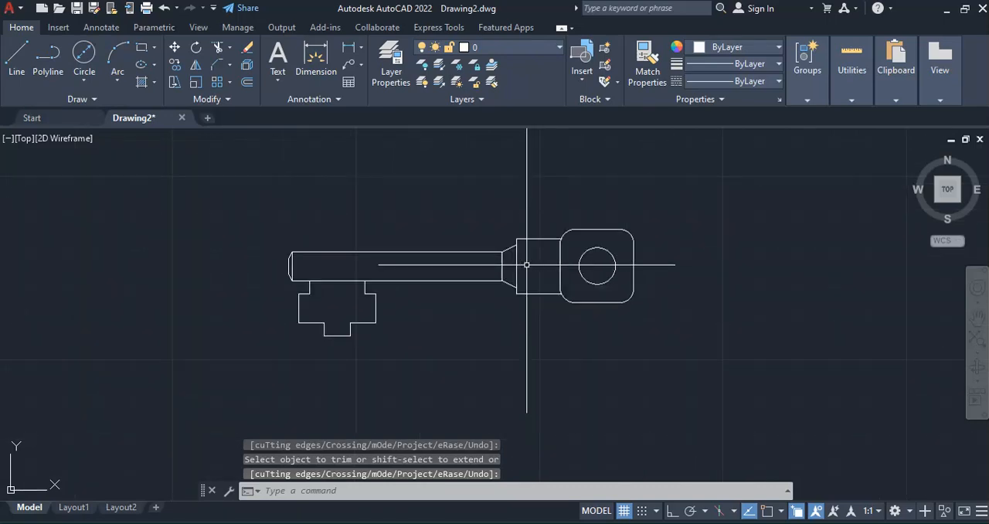
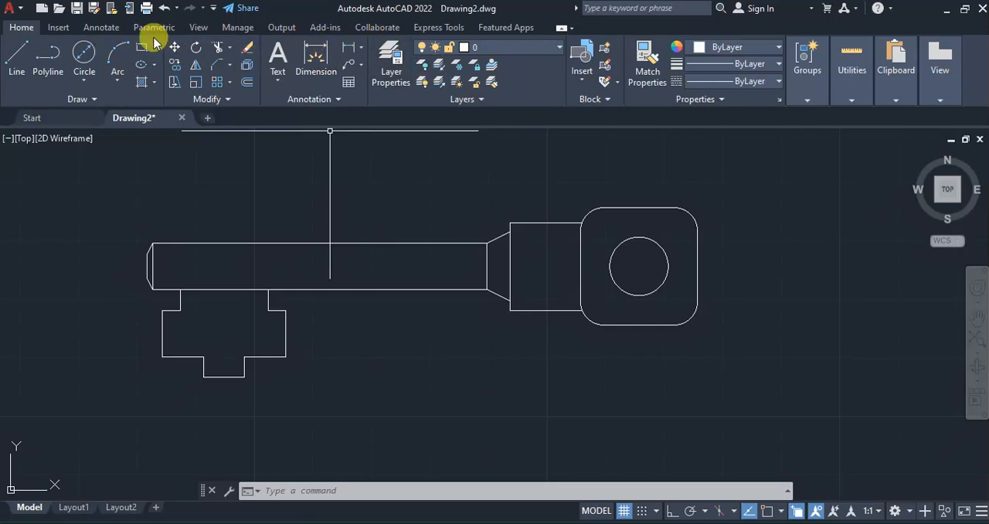
Turn Osnap on and add a horizontal linear dimension to the bit's lower-left shoulder, placed below the bit, following the PDF figure
click(103, 28)
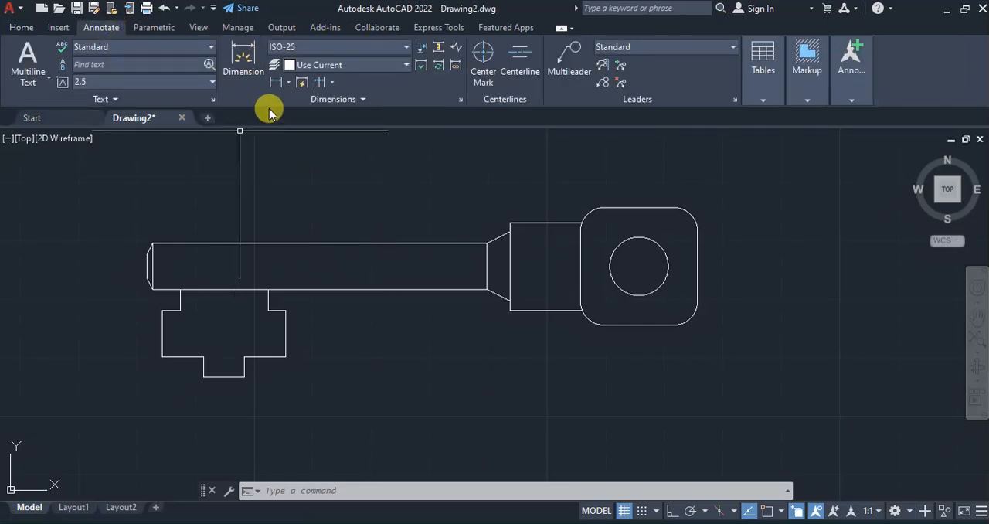
click(287, 83)
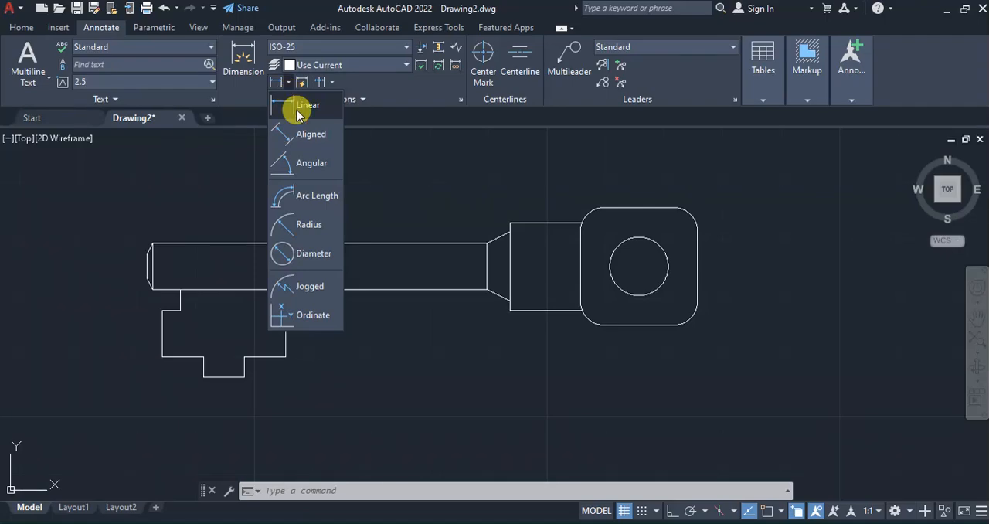
click(301, 108)
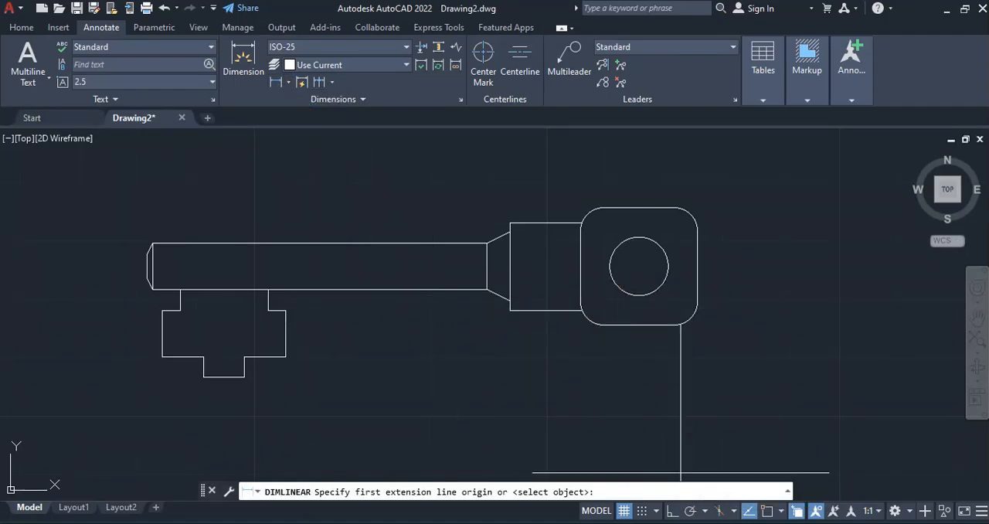
key(alt+Tab)
key(alt+Tab)
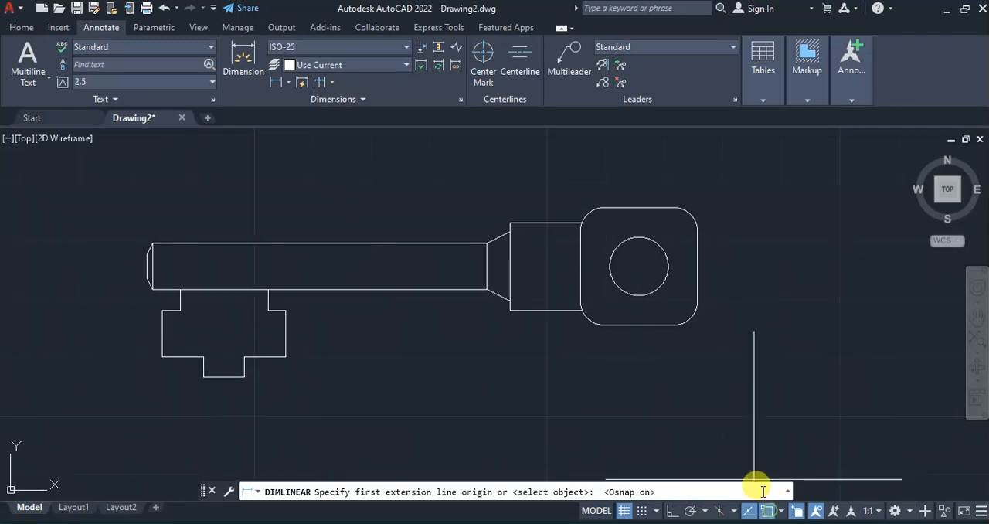
click(162, 356)
click(203, 357)
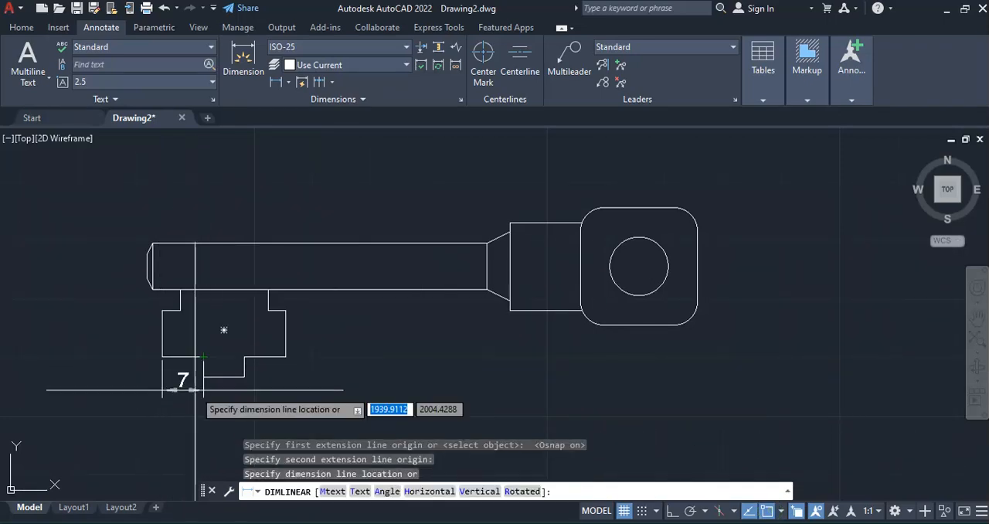
click(195, 425)
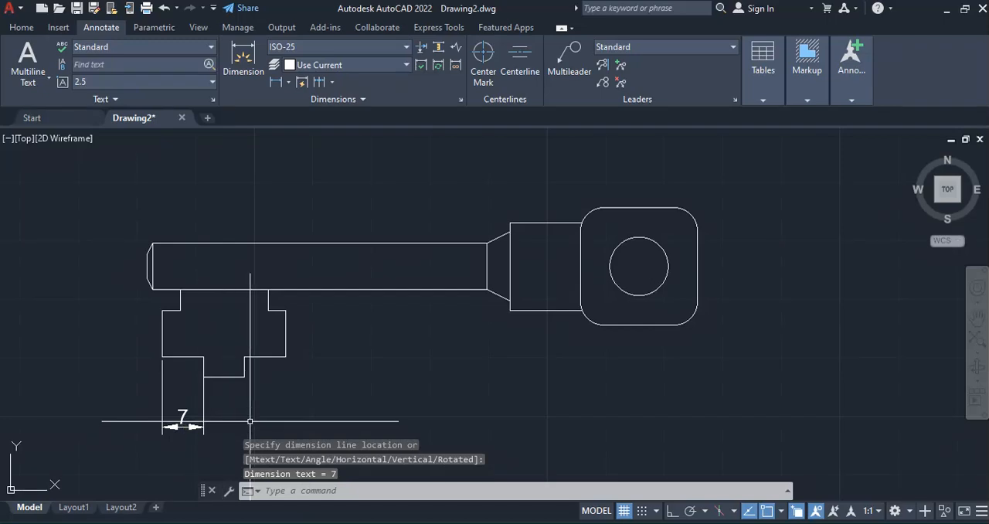
Add linear dimensions for the bit's lower tab width and its lower-right shoulder, aligned with the existing dimension below the bit
key(Return)
click(203, 377)
click(244, 377)
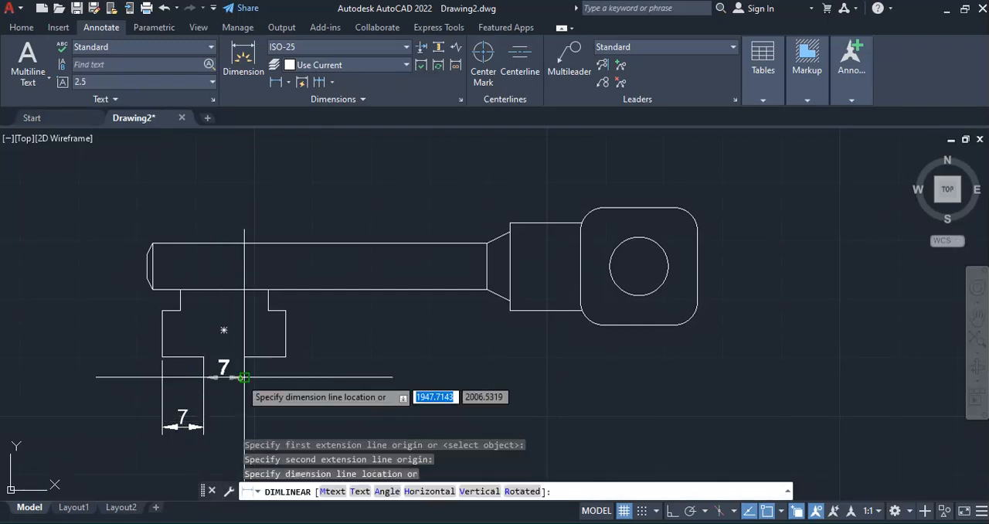
click(231, 426)
key(Return)
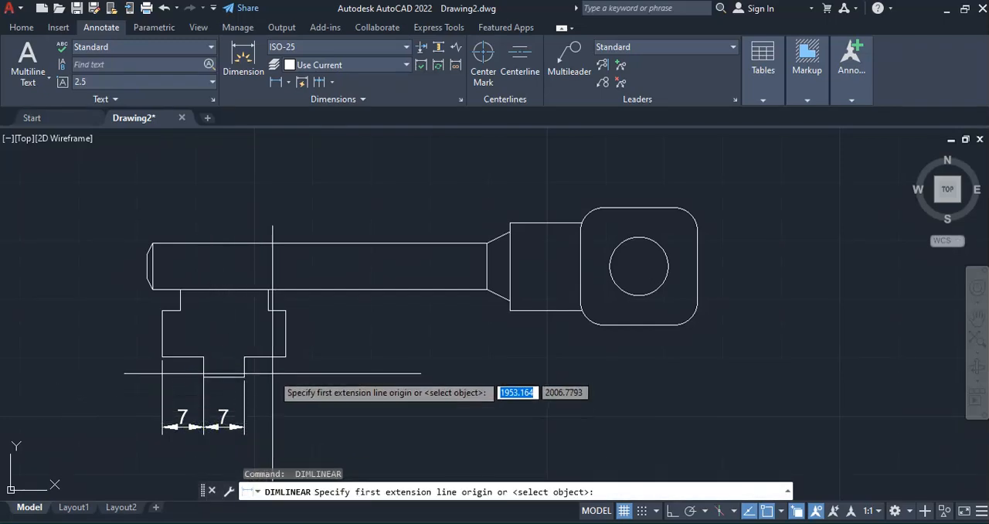
click(244, 377)
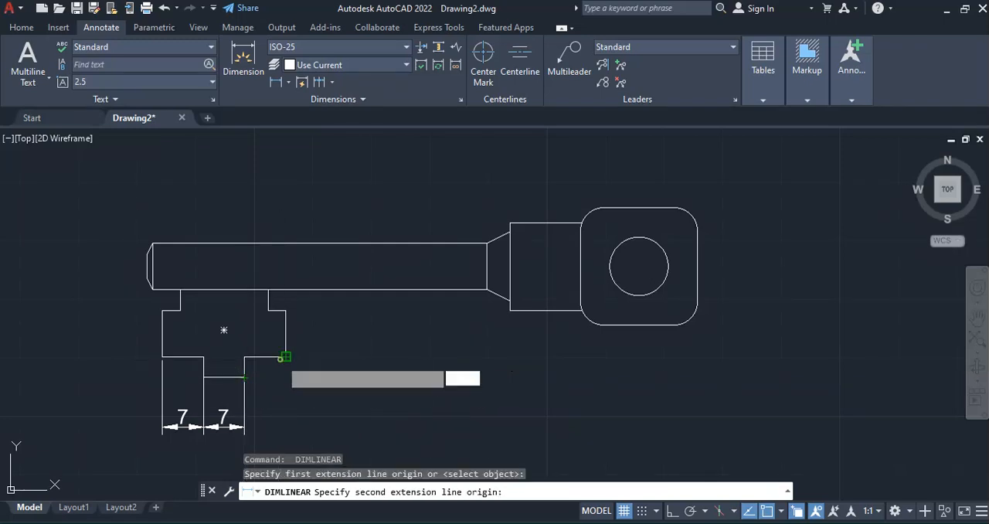
click(286, 357)
click(263, 425)
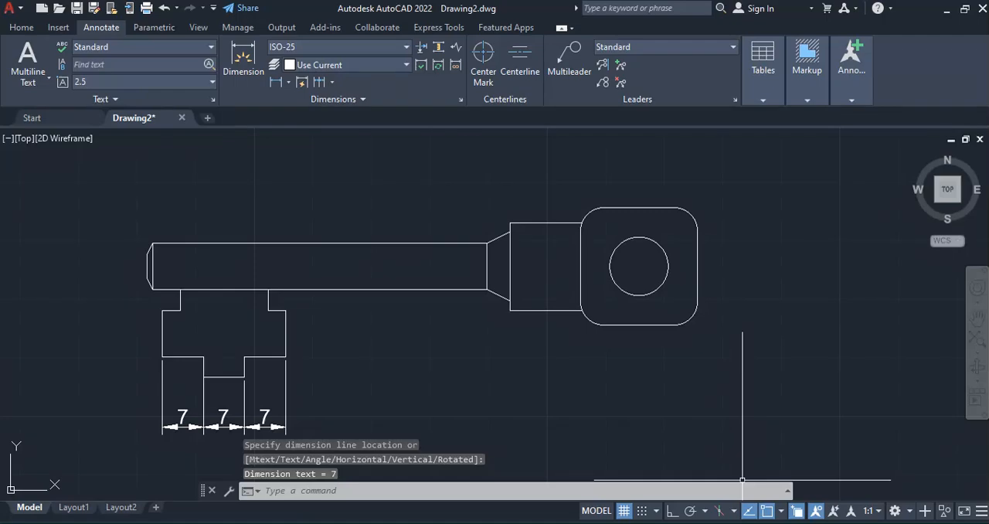
Check the PDF figure and add a radius dimension to the head's lower-left rounded corner, placed outside the head
key(alt+Tab)
key(alt+Tab)
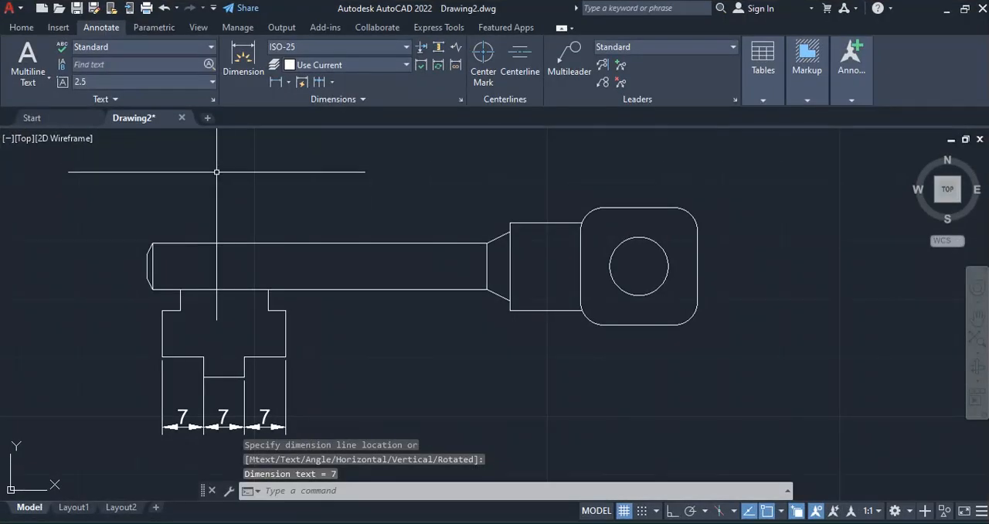
click(288, 81)
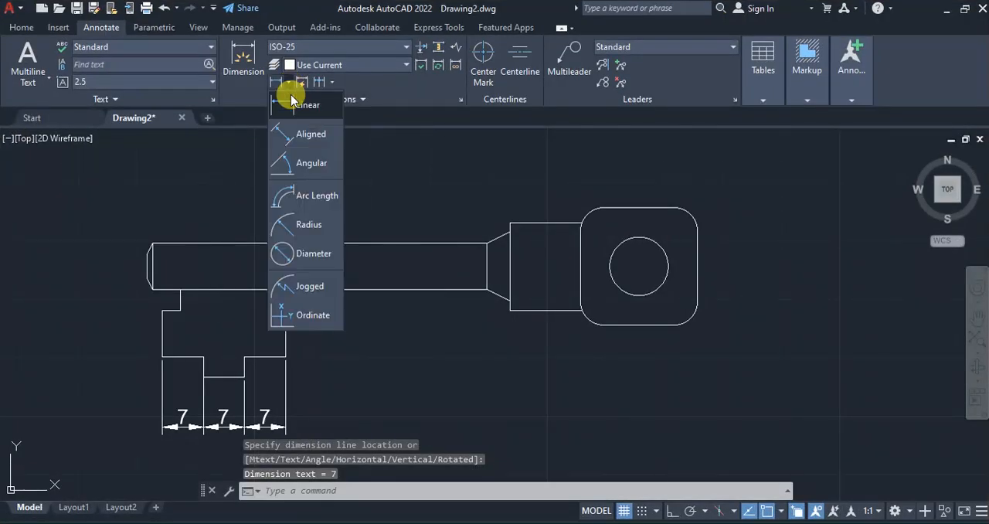
click(315, 224)
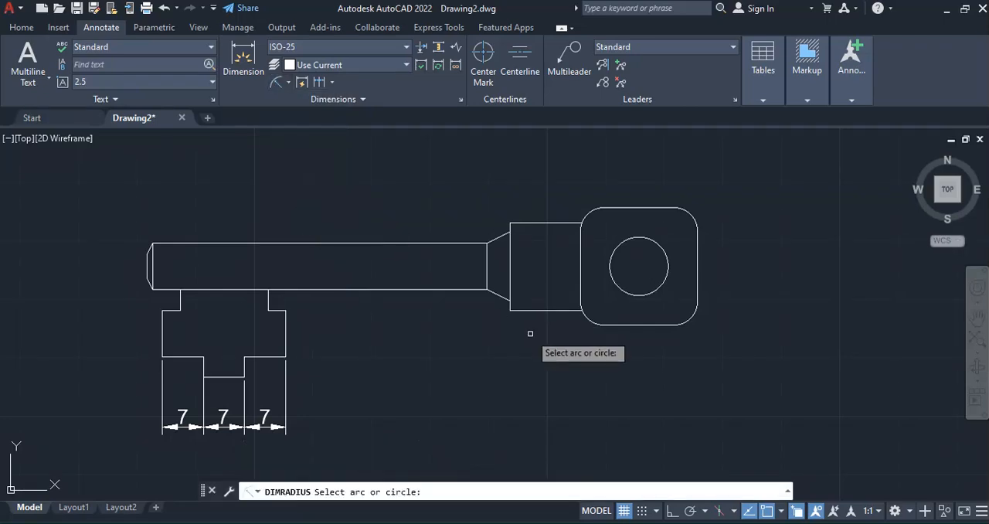
click(589, 321)
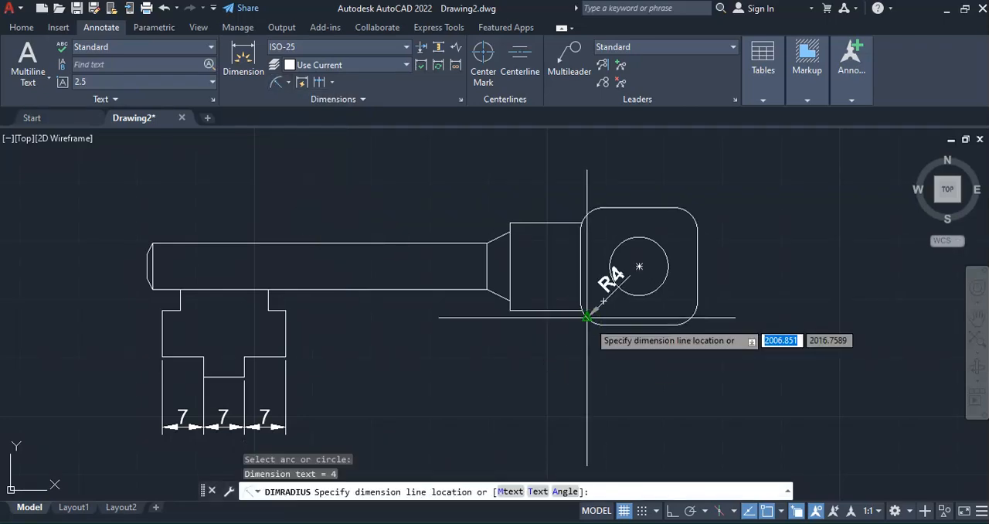
click(558, 357)
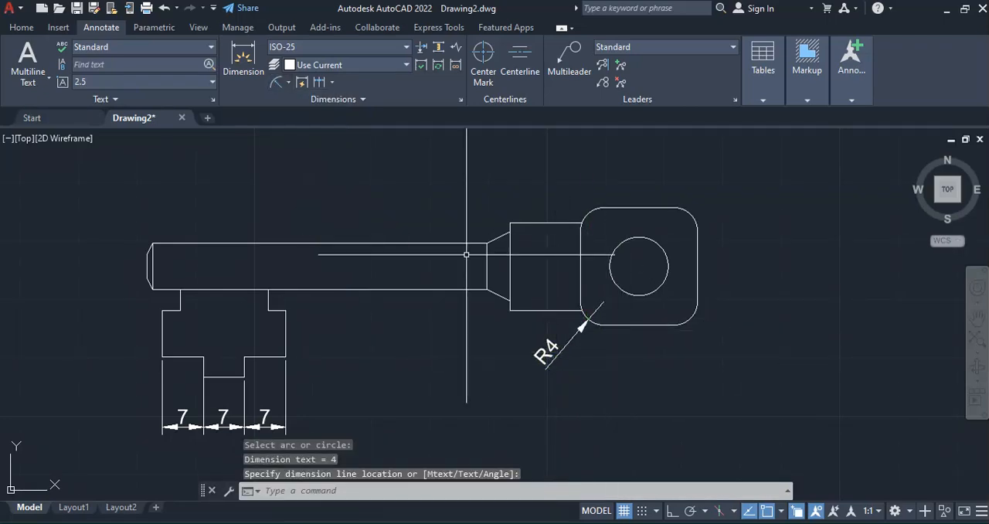
Add a diameter dimension to the hole in the head, placed above the head, and compare the dimensions with the PDF figure
click(295, 85)
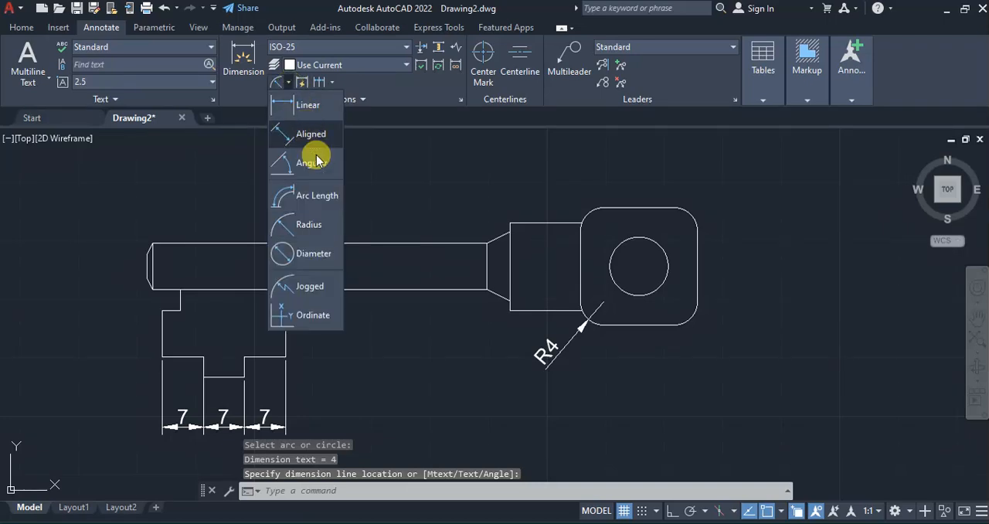
click(309, 249)
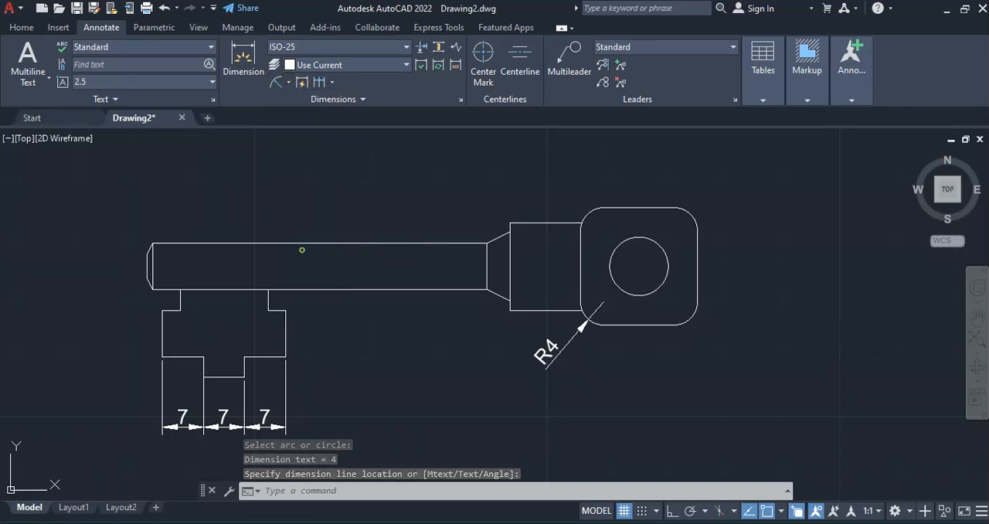
click(609, 266)
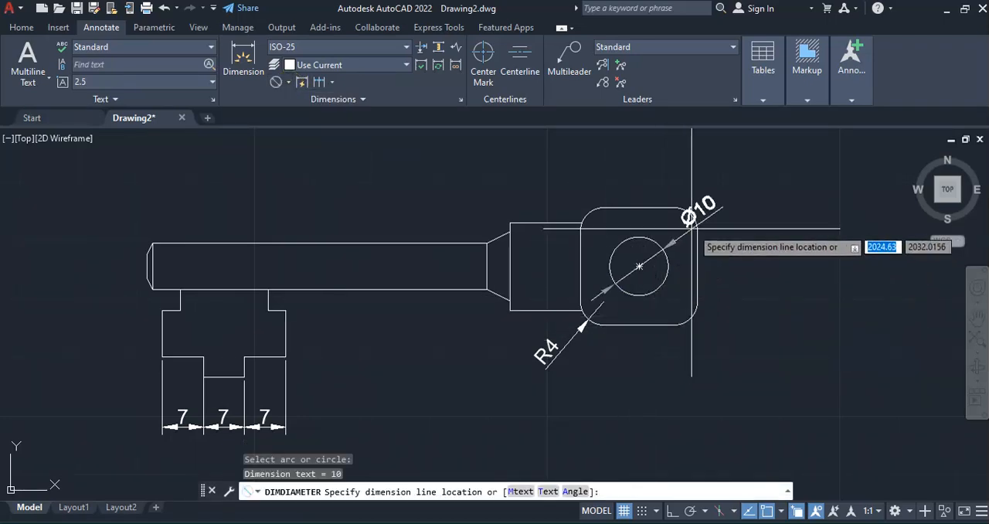
click(679, 155)
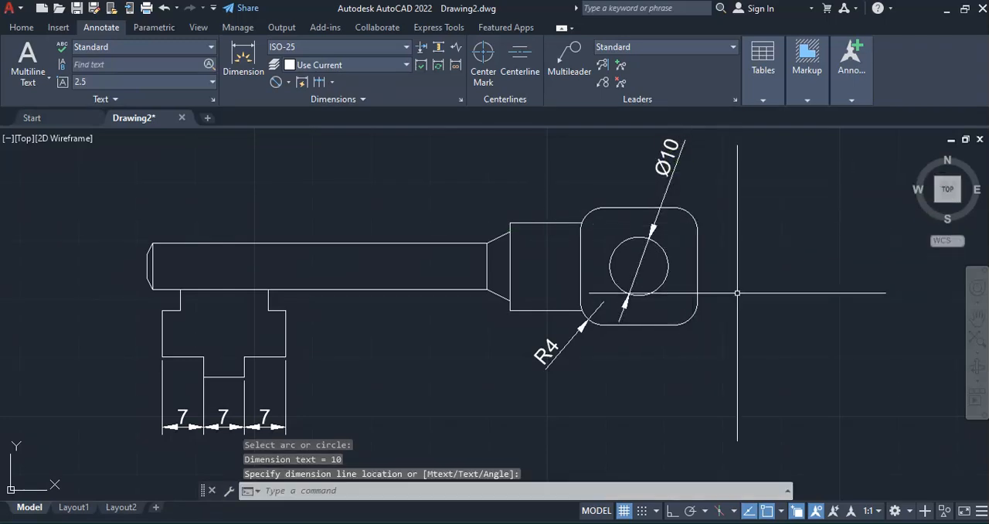
key(alt+Tab)
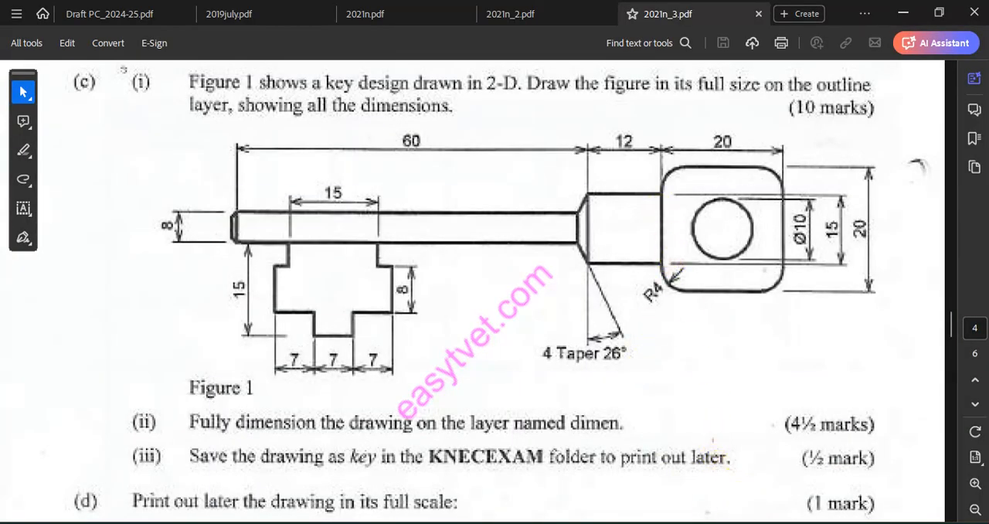
key(alt+Tab)
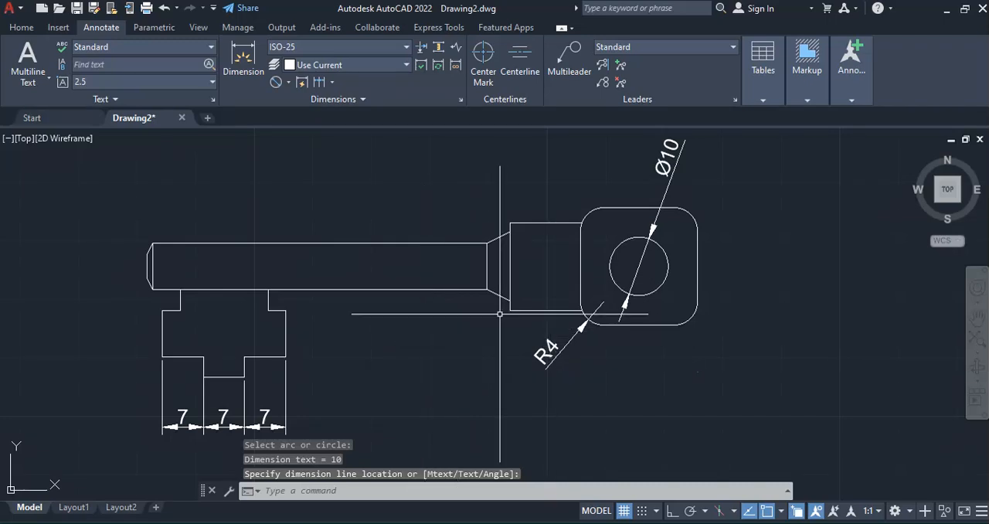
click(239, 68)
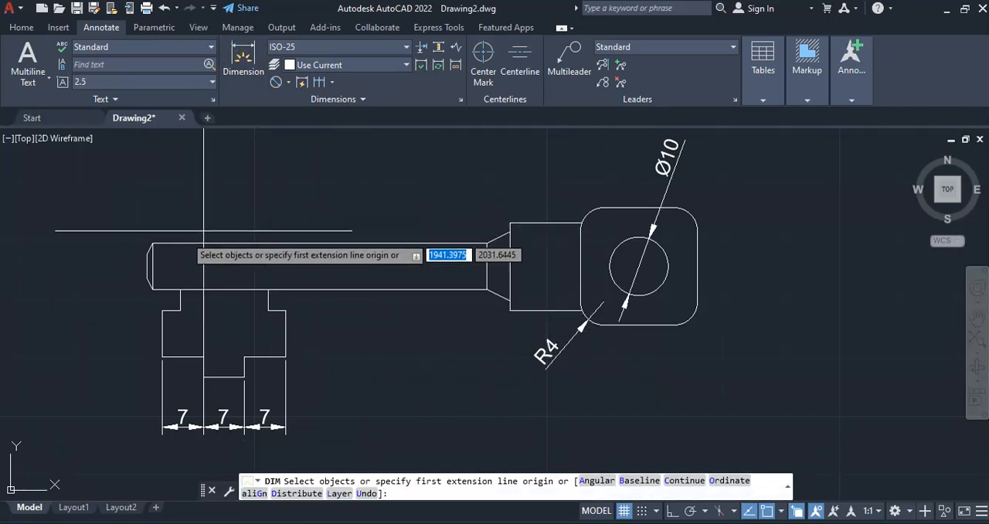
click(152, 243)
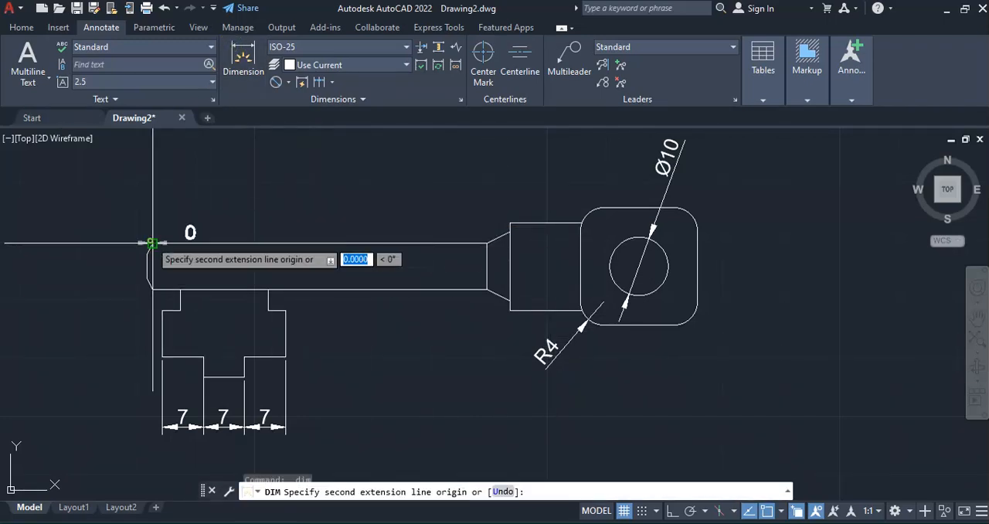
click(487, 243)
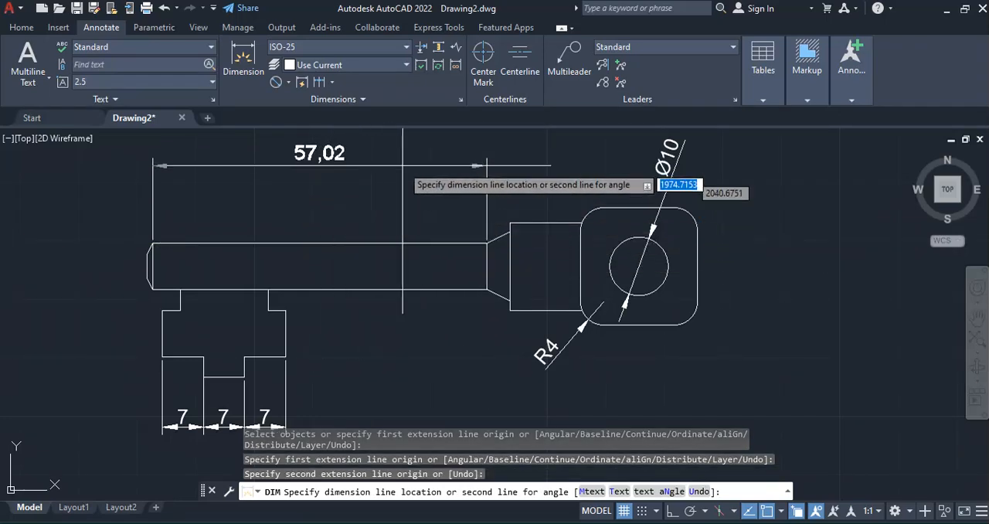
key(Escape)
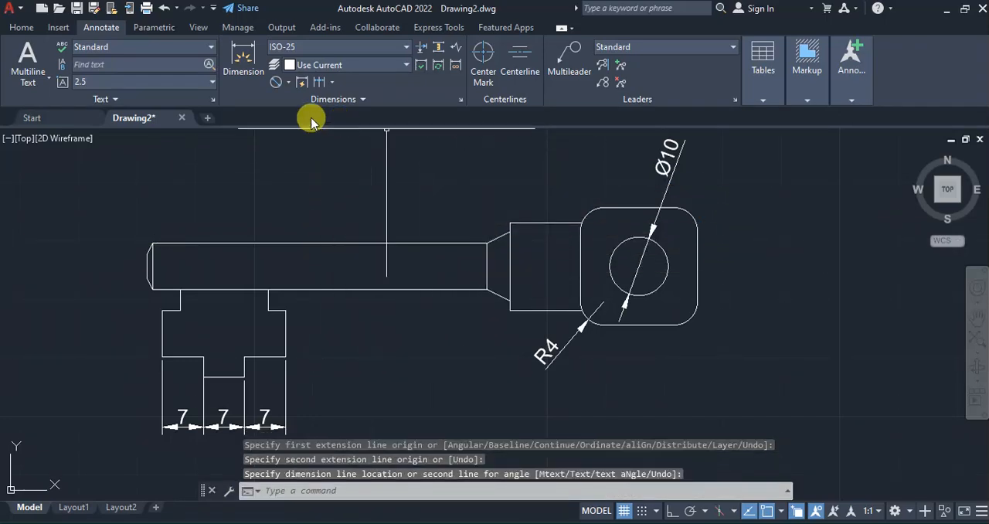
Add a horizontal linear dimension above the shank, from the chamfered tip's upper corner to the start of the taper
click(289, 83)
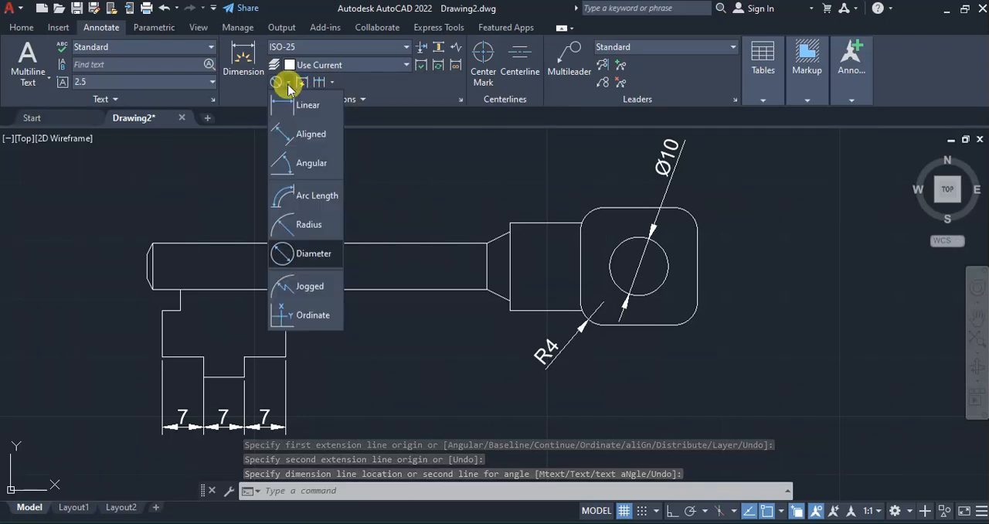
click(303, 106)
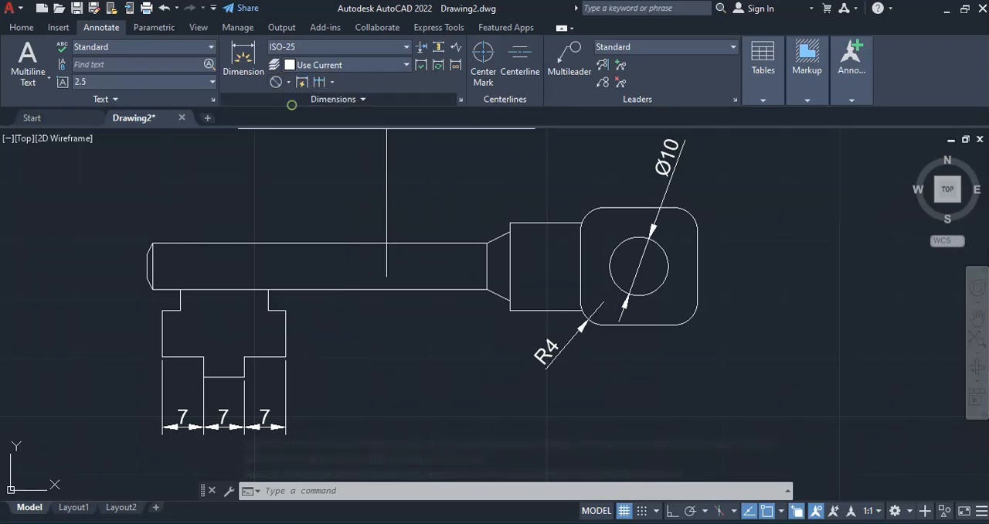
click(152, 244)
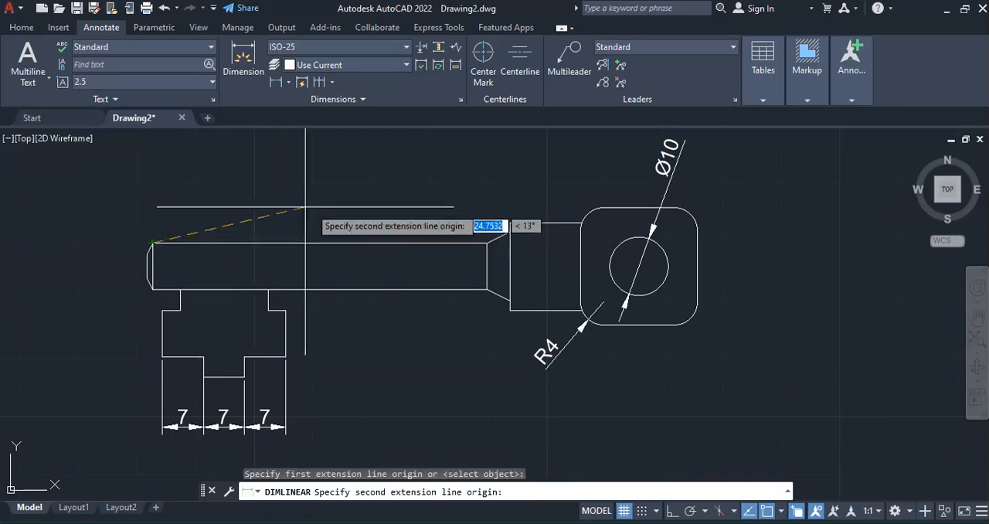
click(486, 244)
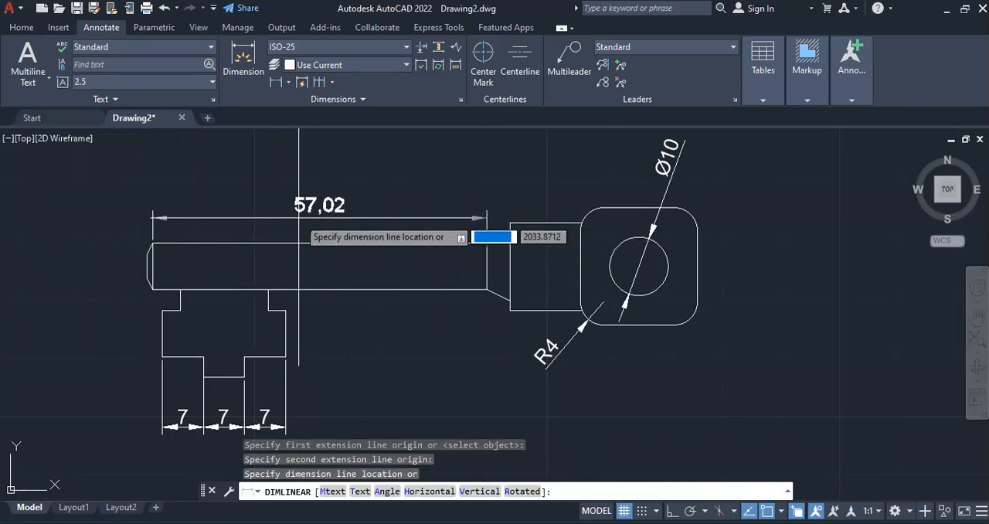
click(312, 207)
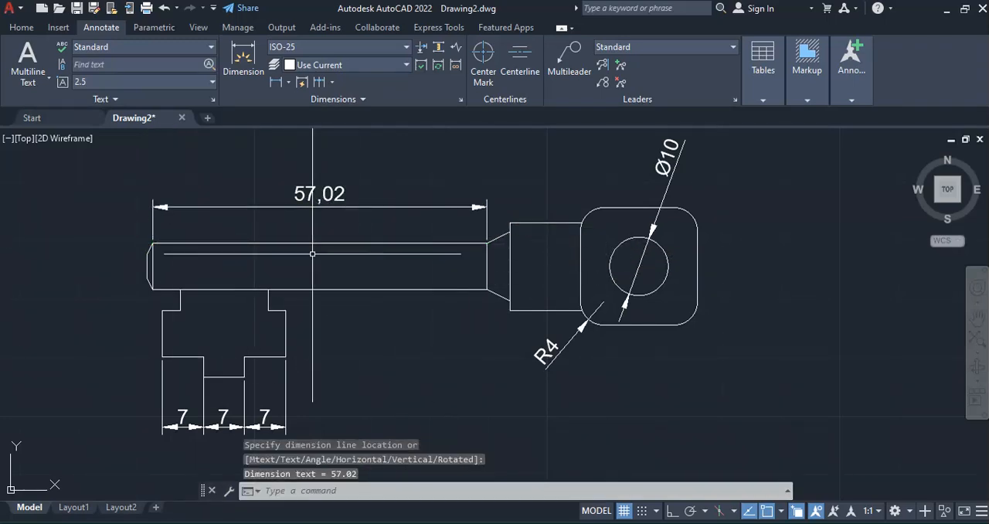
key(Escape)
key(Escape)
key(Escape)
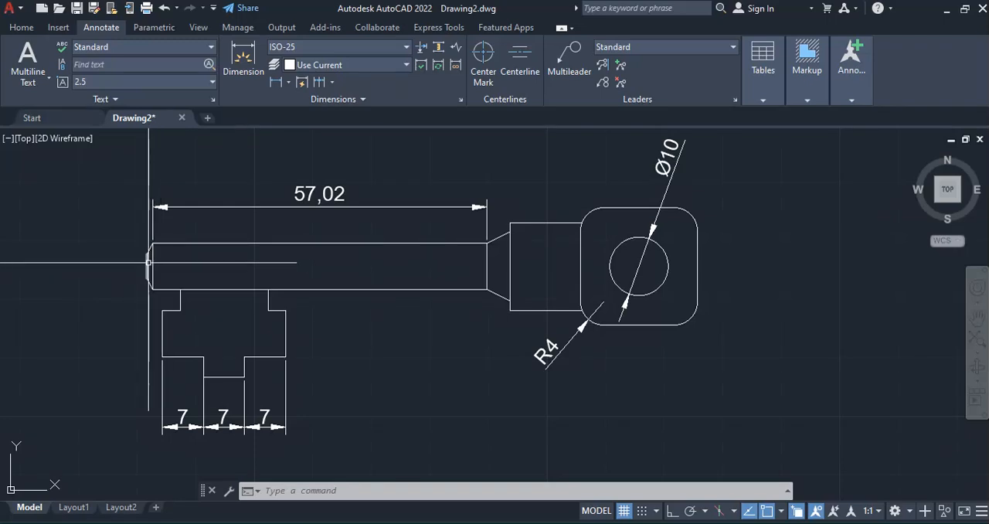
Try to move the shank's chamfered tip 0.8 outward to lengthen the shank, and undo the move
scroll(149, 262, up, 2)
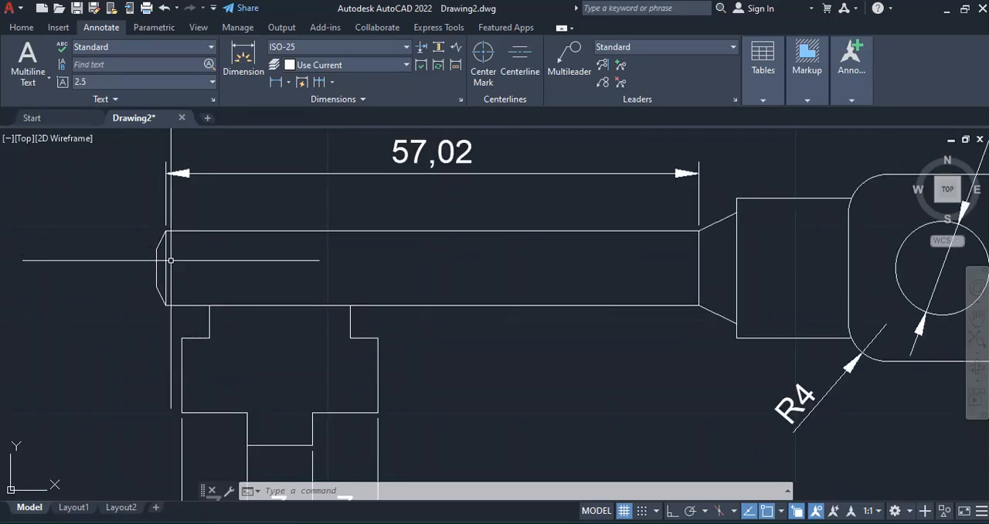
click(144, 231)
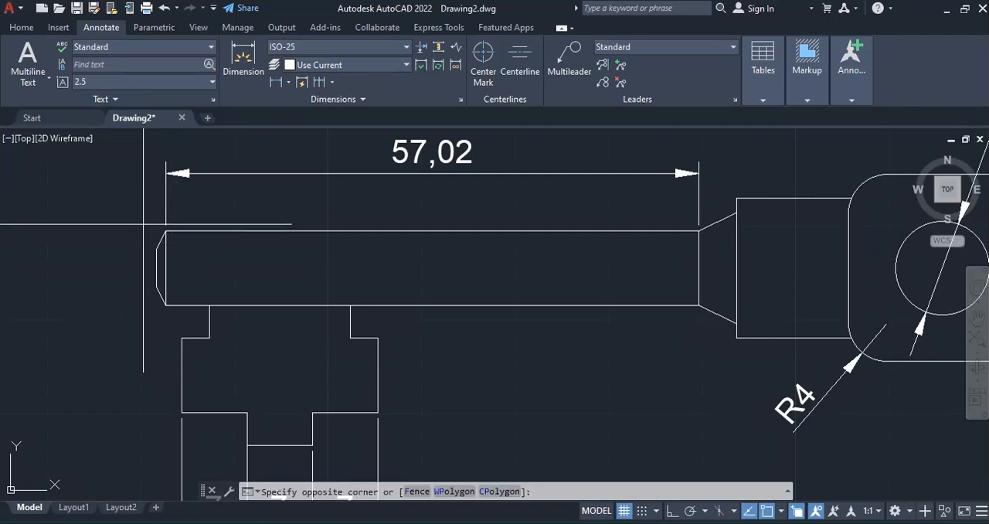
click(181, 315)
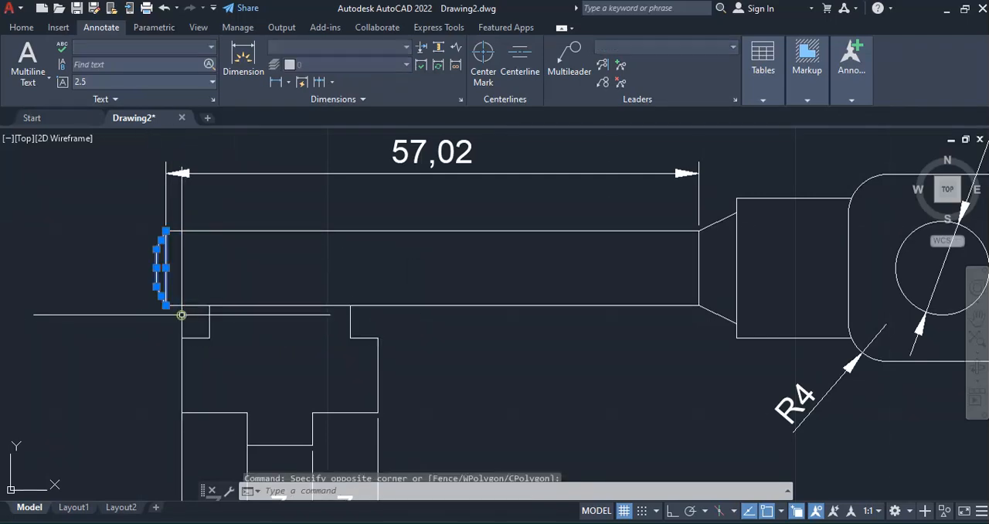
click(23, 29)
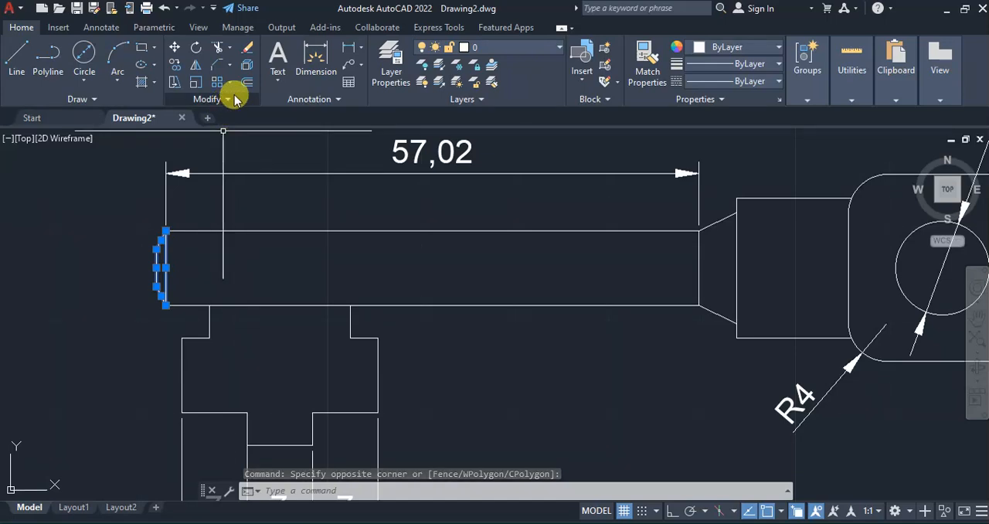
click(174, 48)
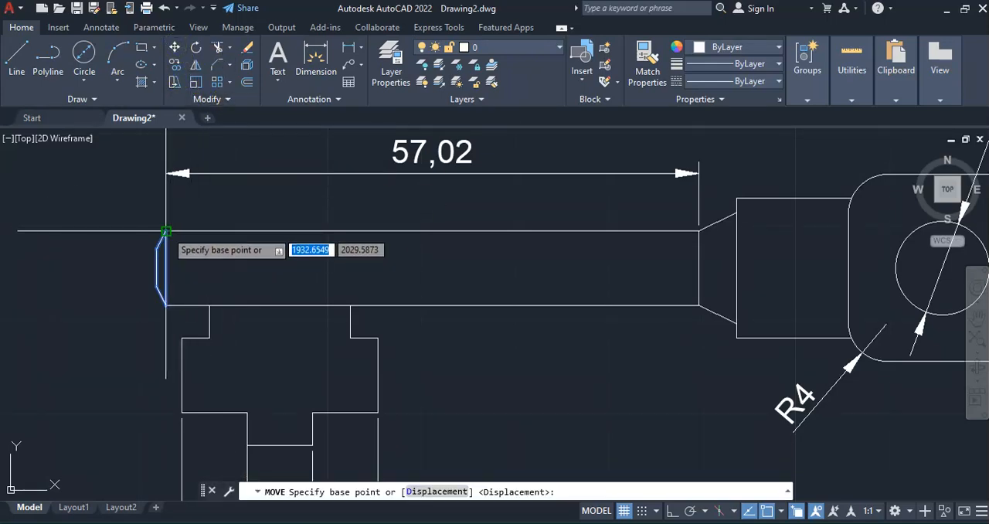
click(165, 231)
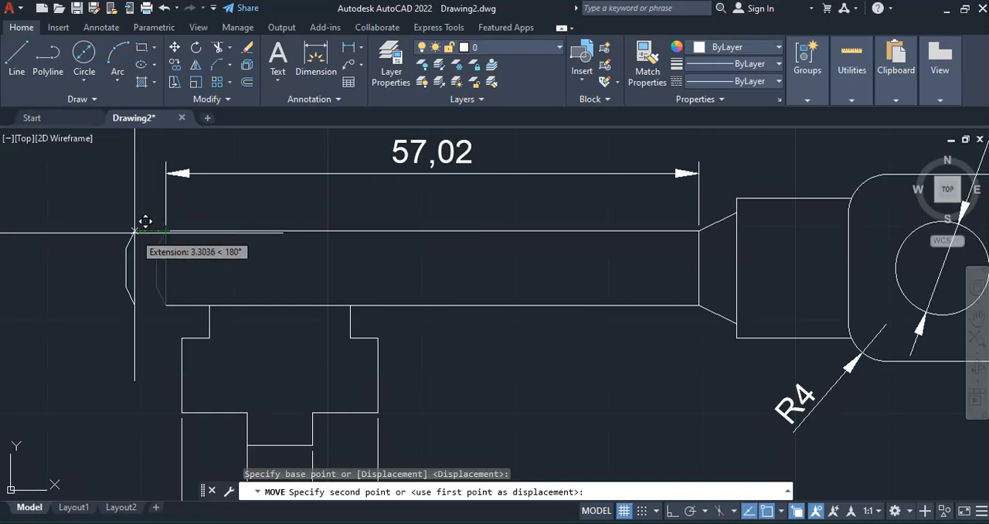
text(.8)
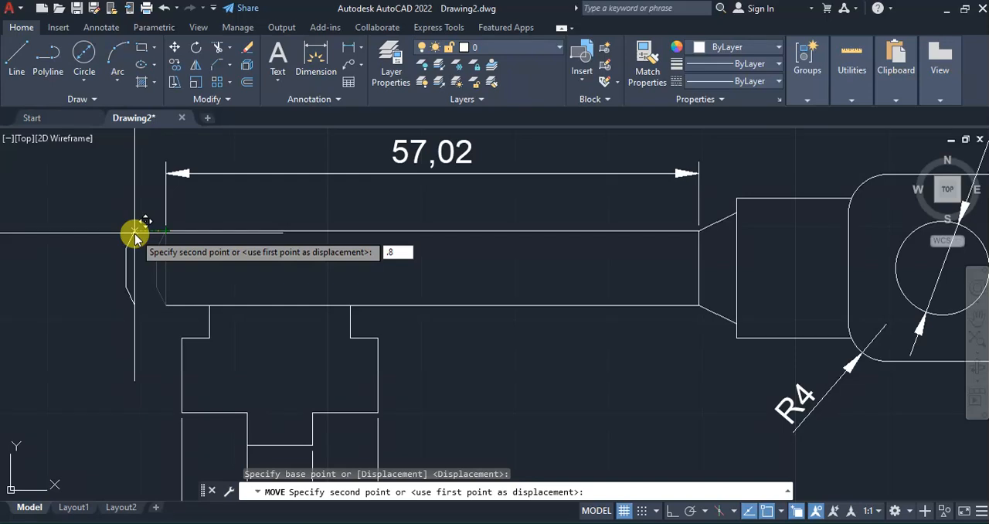
key(Return)
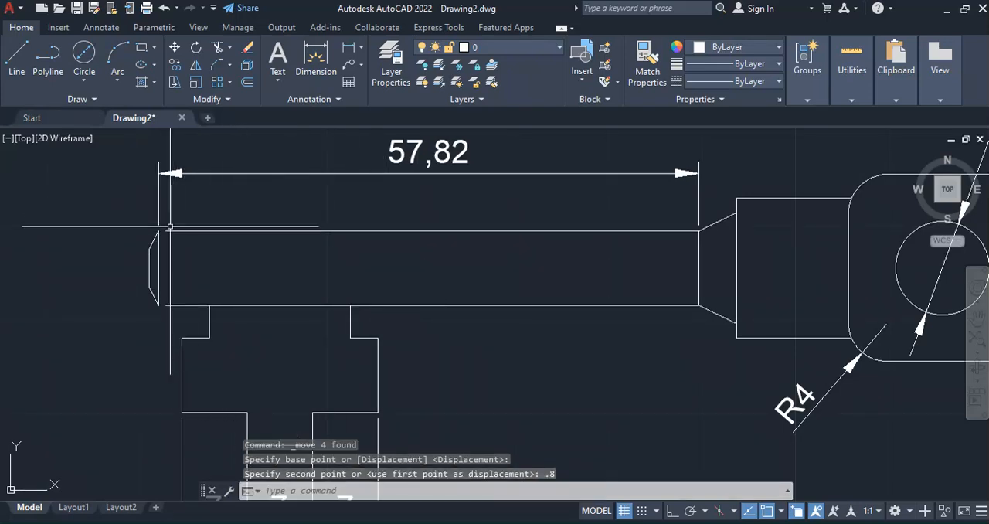
key(ctrl+z)
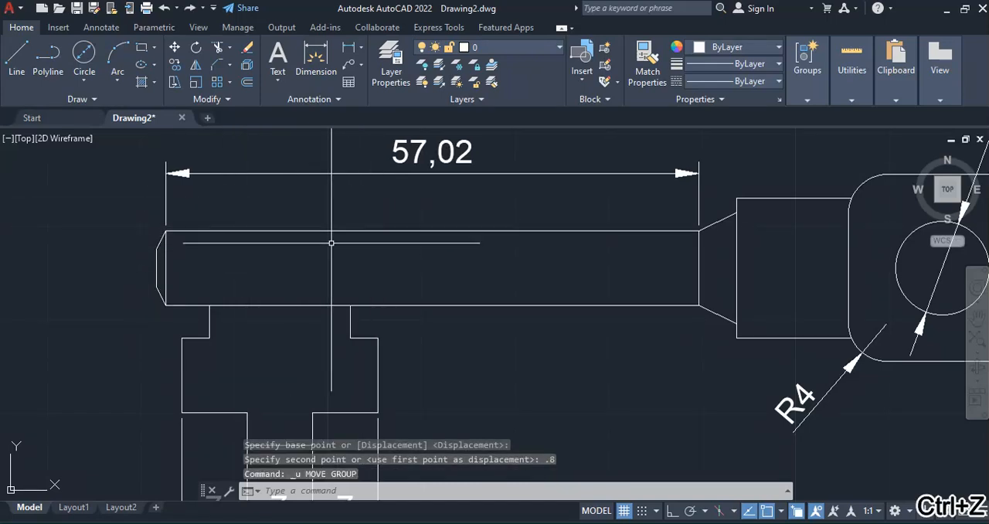
Move the chamfered tip and its vertical edge 0.98 outward, away from the key's head, using the tip's upper corner as base point
click(176, 52)
click(141, 211)
click(173, 322)
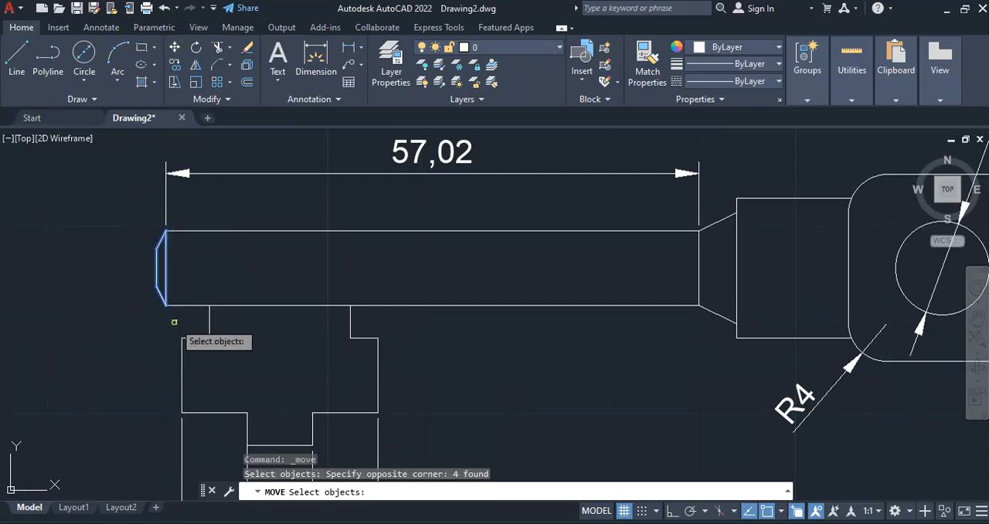
key(Return)
click(166, 231)
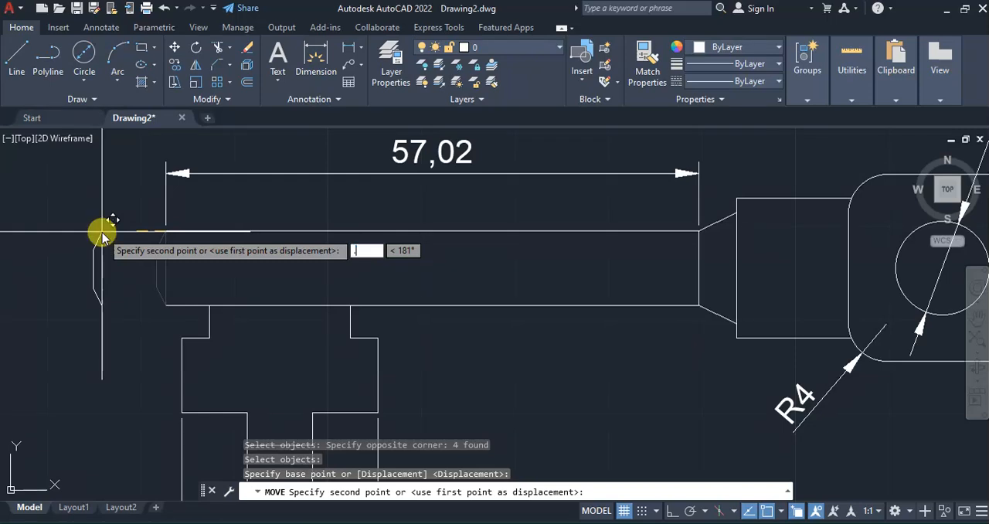
key(Return)
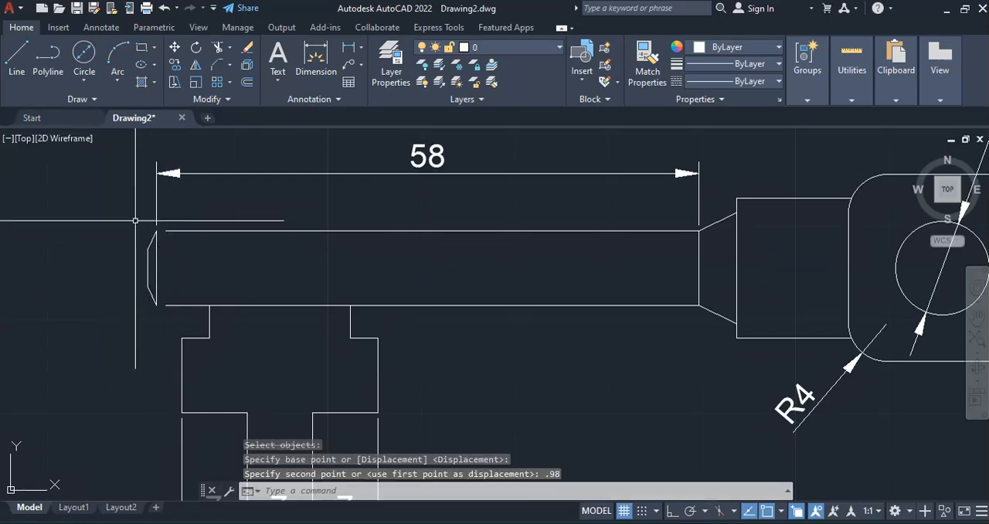
Move the chamfered tip a further 2 units outward, away from the key's head
click(135, 213)
click(158, 321)
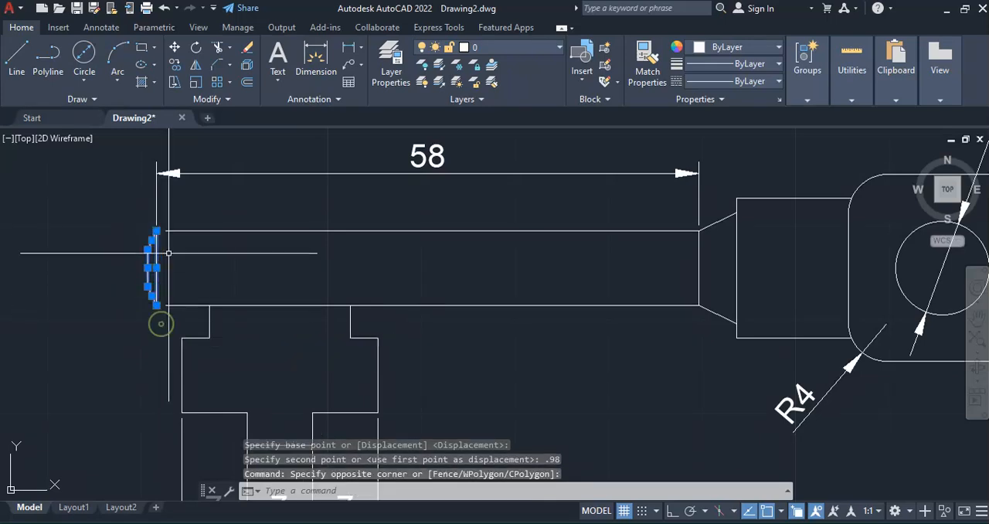
click(174, 51)
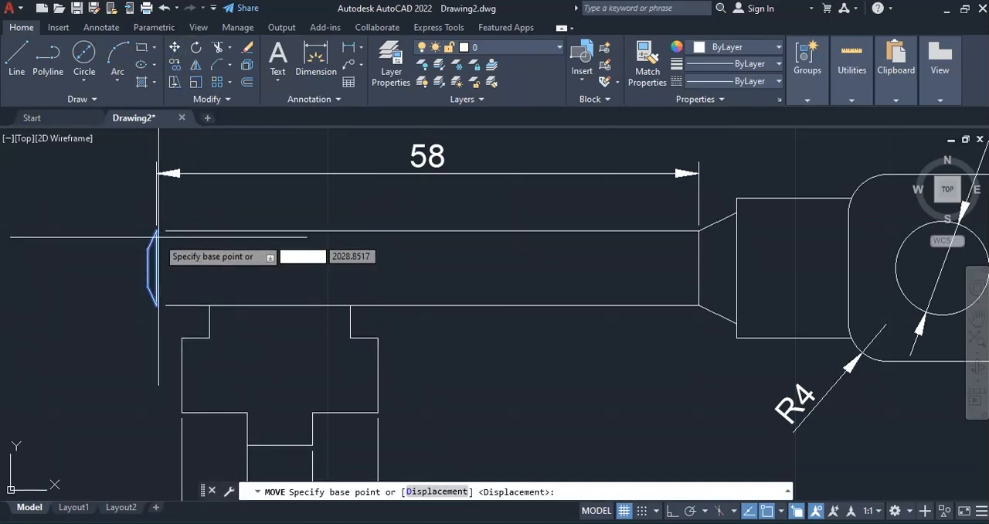
click(157, 231)
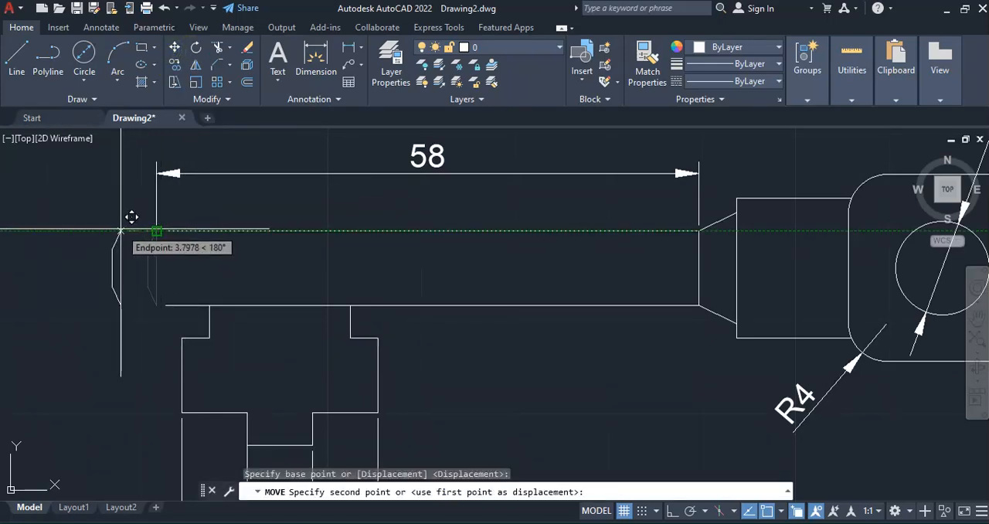
text(2)
key(Return)
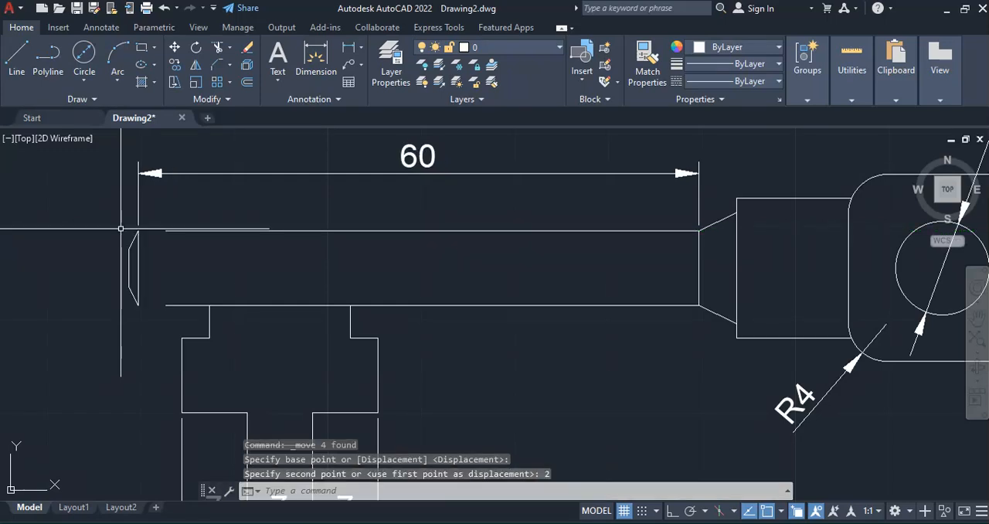
key(Escape)
Stretch the free ends of the shank's upper and lower lines to the corners of the moved tip
click(205, 230)
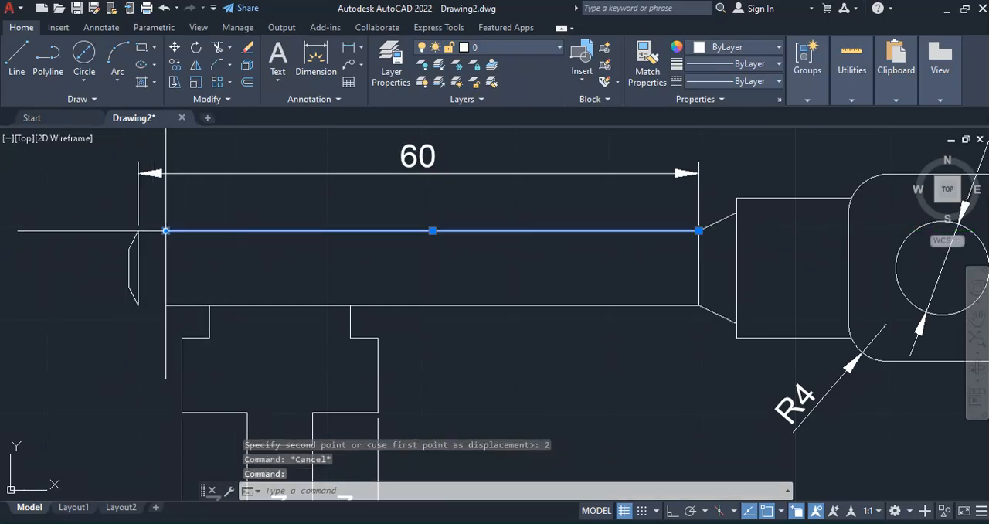
click(166, 230)
key(Escape)
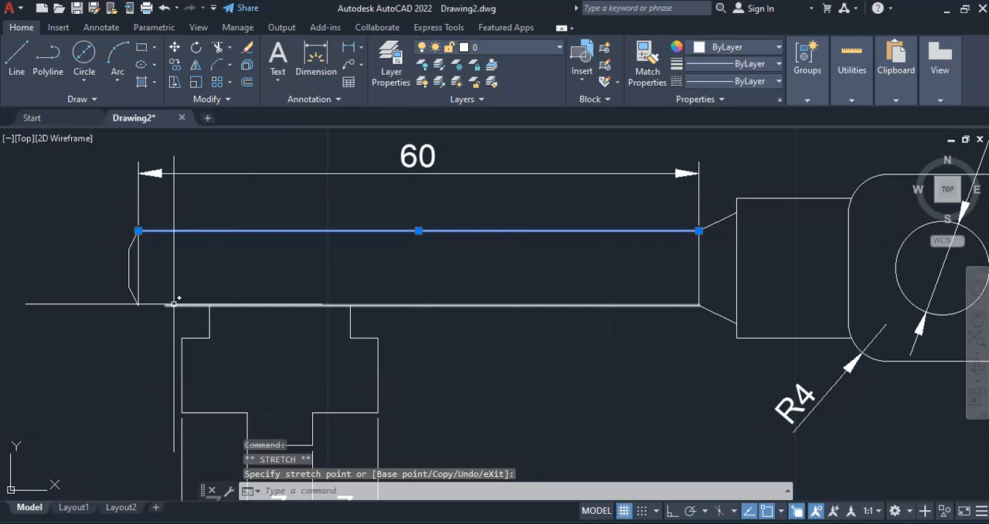
click(165, 305)
click(165, 305)
click(138, 305)
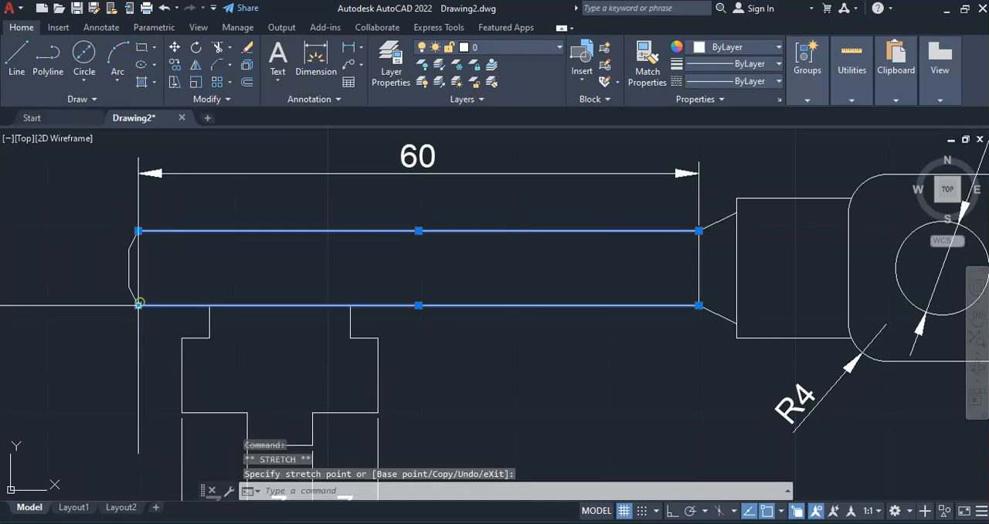
key(Escape)
key(Escape)
scroll(232, 286, down, 2)
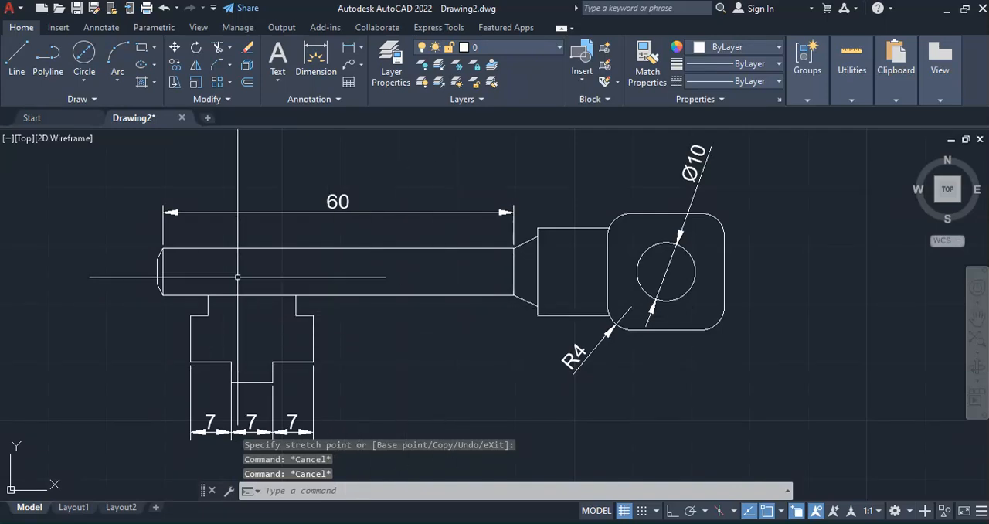
scroll(188, 282, up, 2)
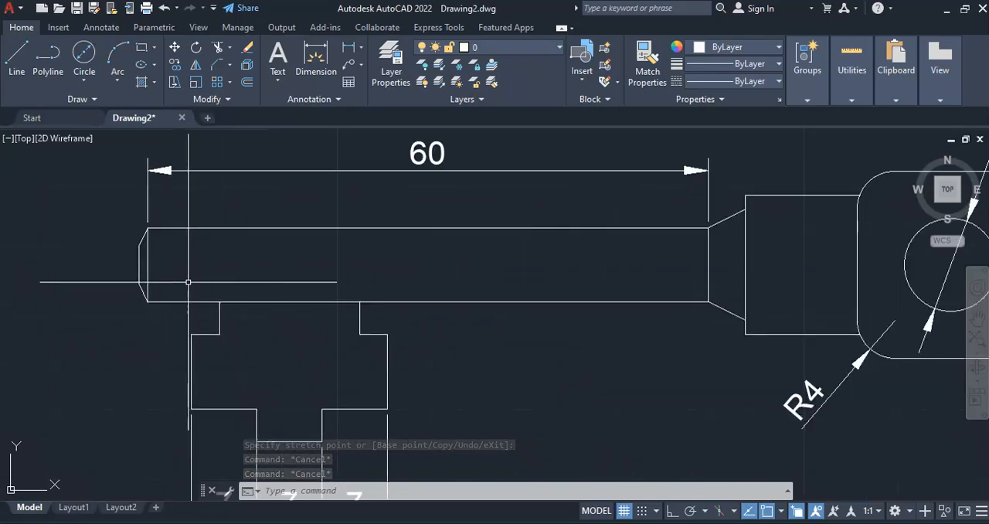
scroll(188, 281, down, 2)
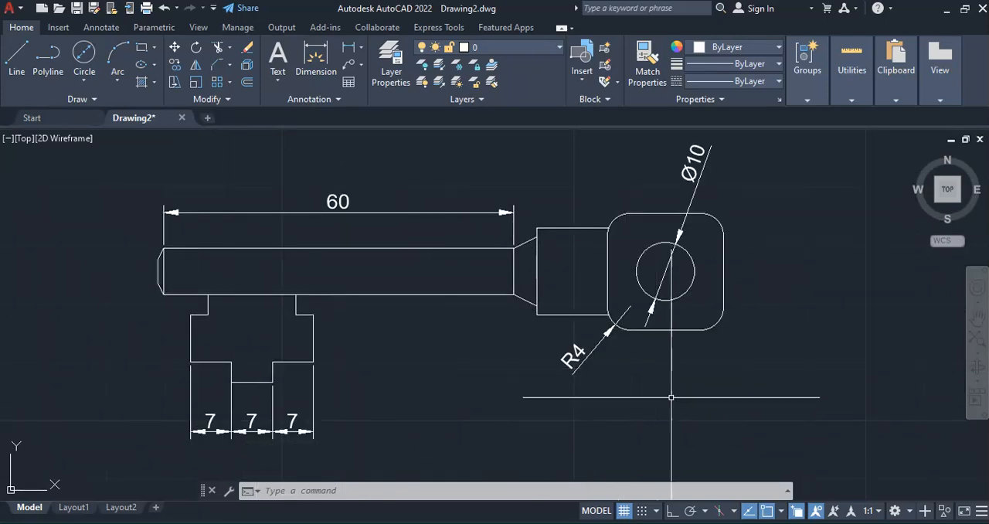
Check the PDF figure and stretch the shank's horizontal dimension from the taper's start to the collar's upper-left corner
key(alt+Tab)
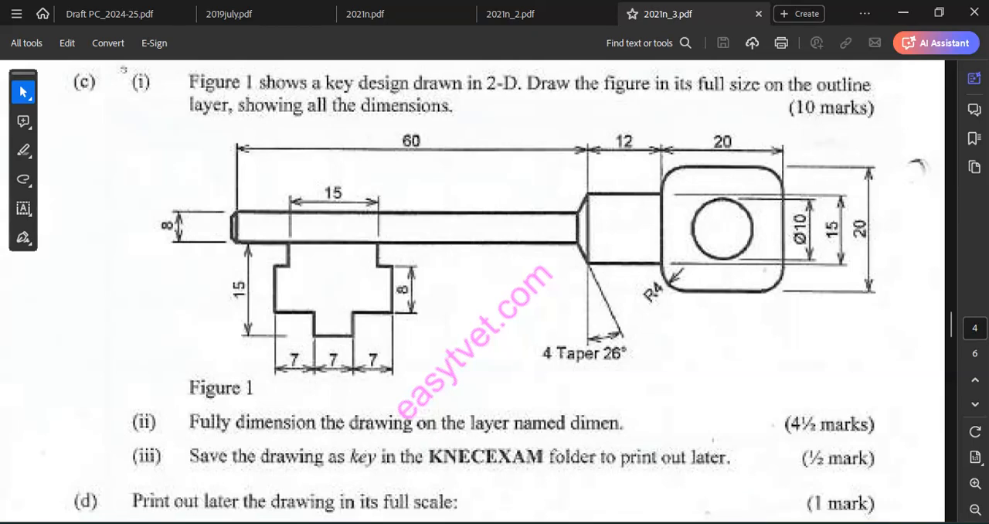
key(alt+Tab)
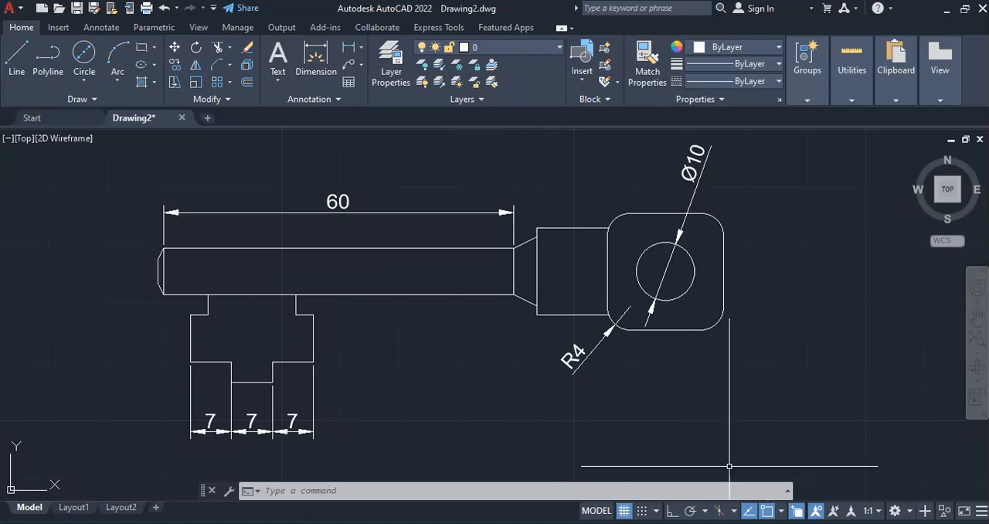
key(alt+Tab)
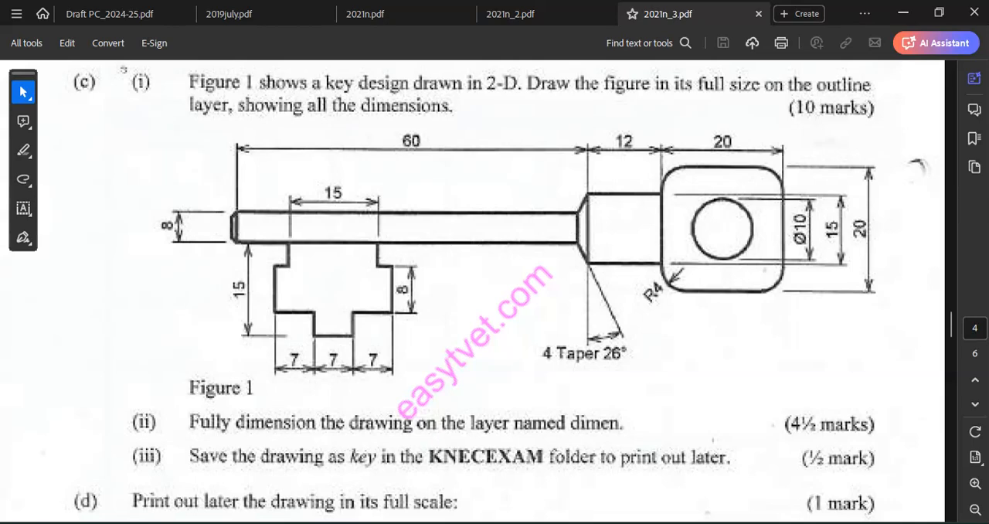
key(alt+Tab)
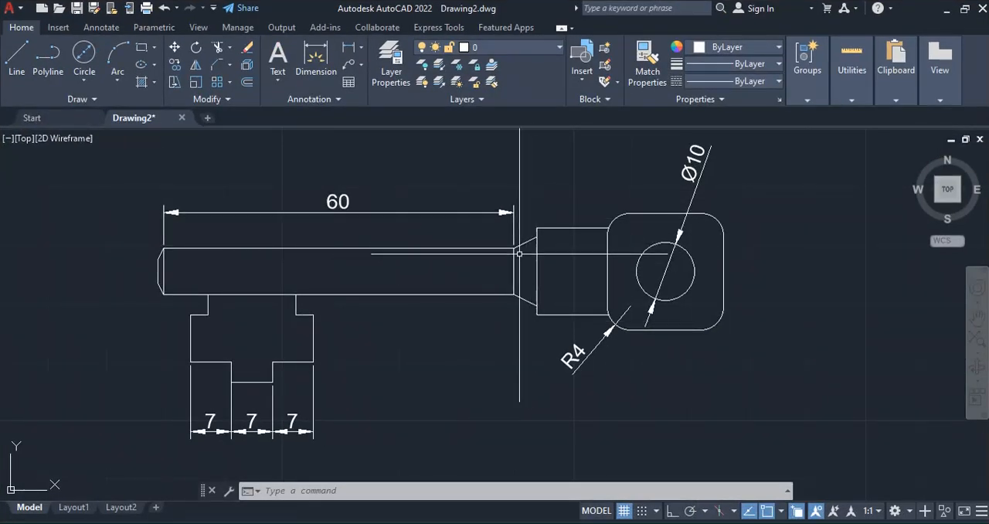
click(501, 211)
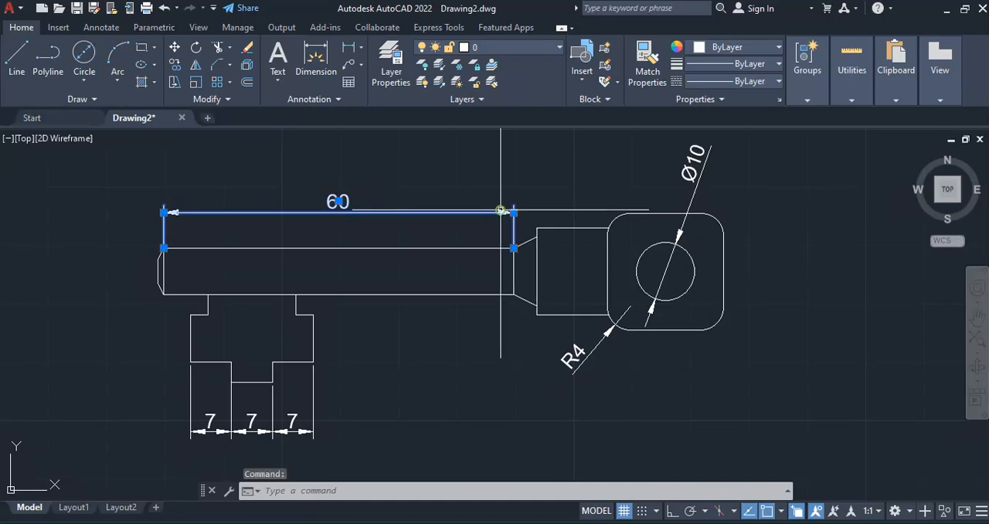
click(514, 247)
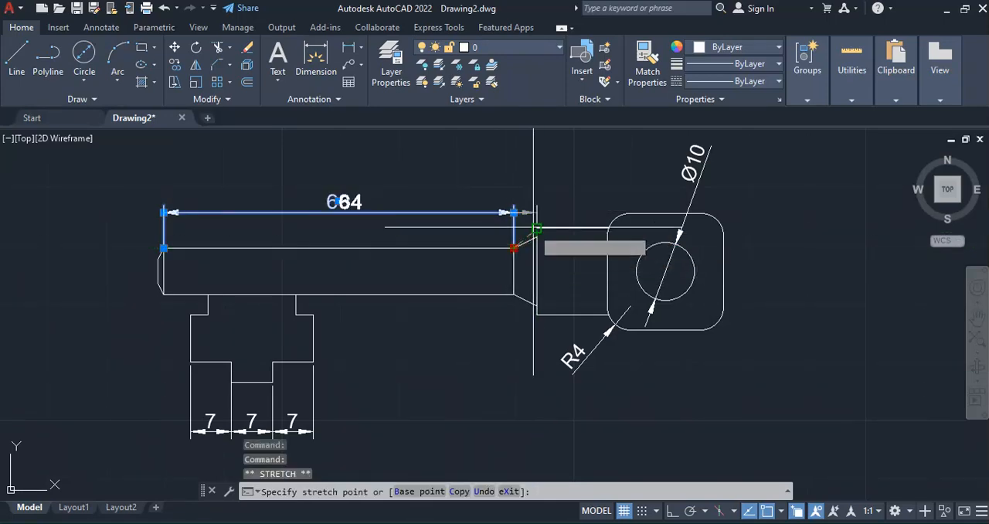
click(536, 228)
key(Escape)
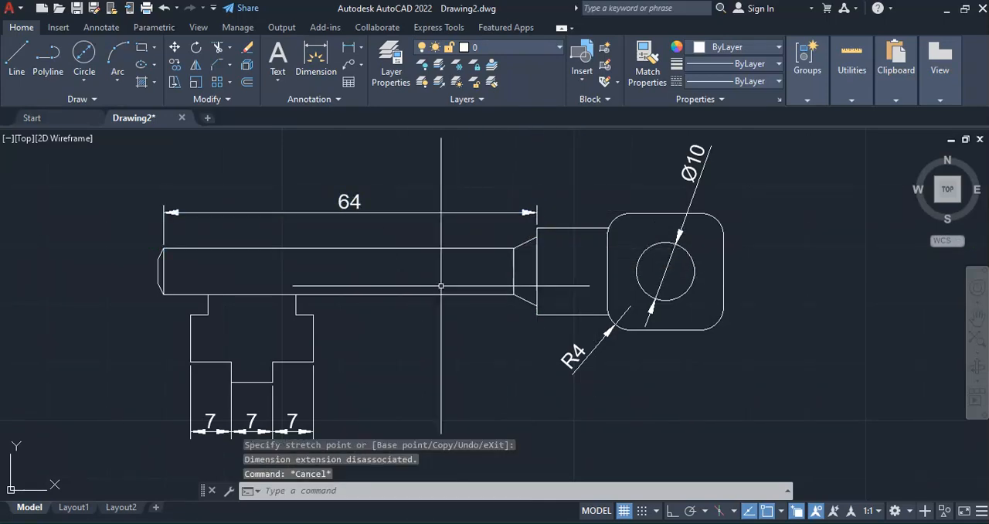
key(Escape)
key(Escape)
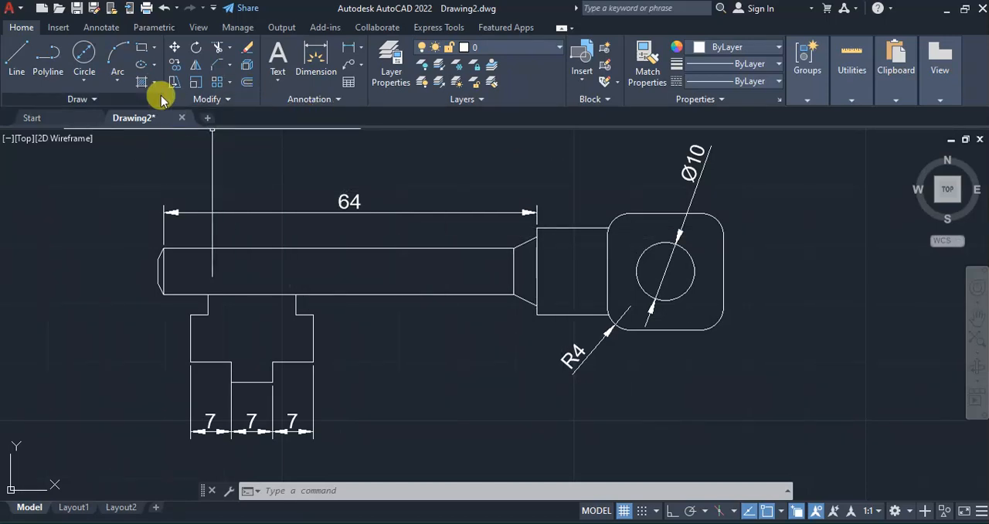
Add a linear dimension for the collar's width, aligned with the shank dimension, and compare the drawing with the PDF figure
click(314, 58)
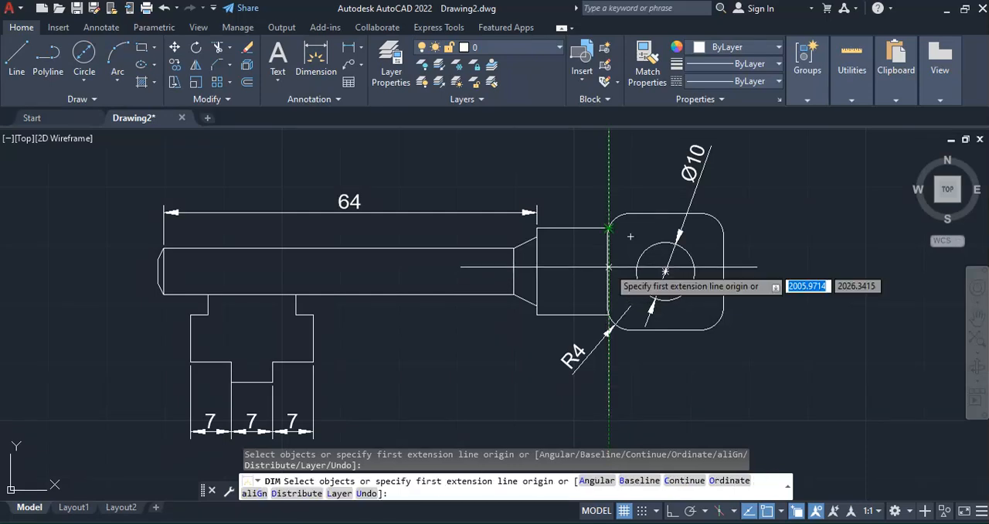
click(607, 229)
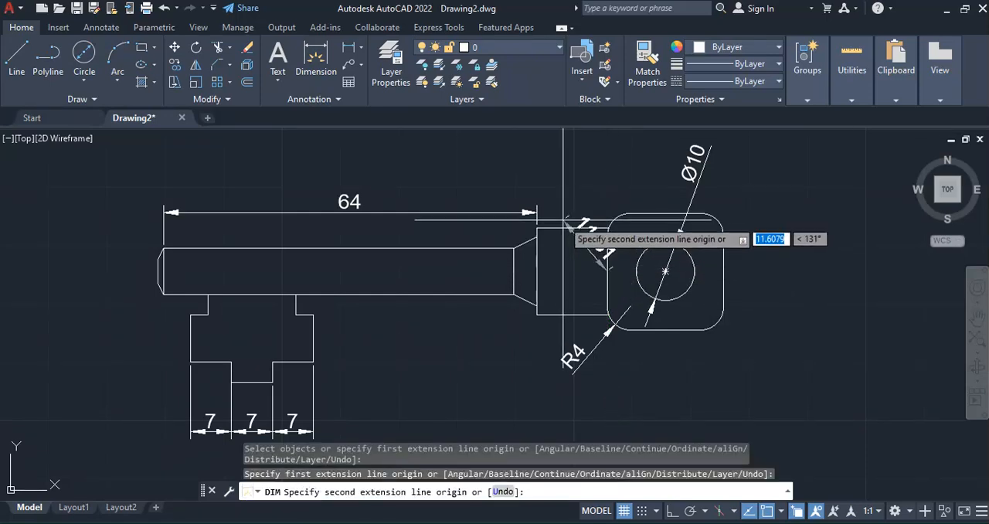
click(536, 272)
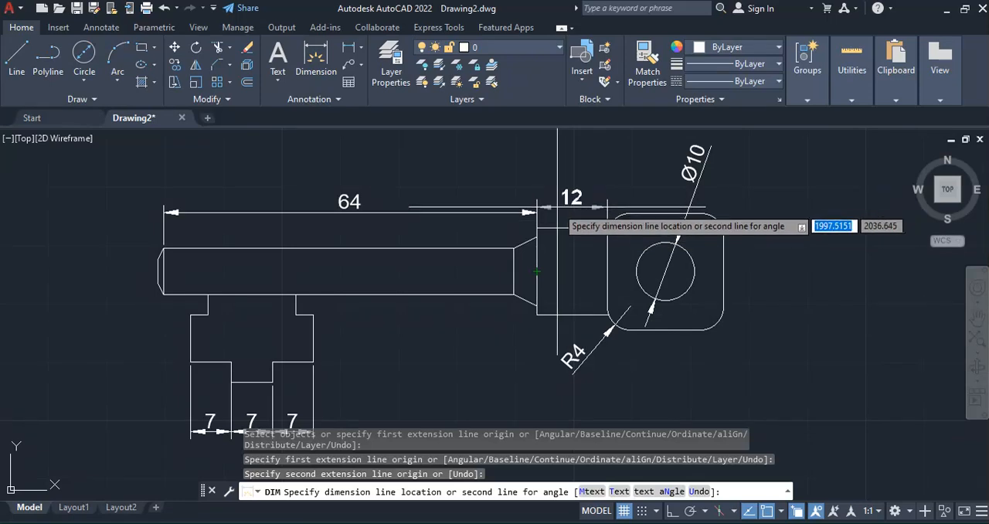
click(536, 212)
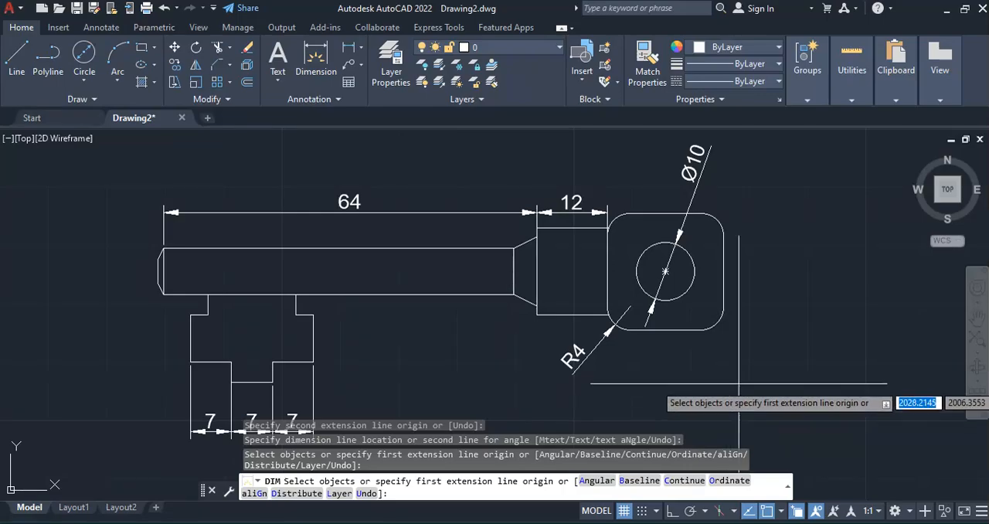
key(alt+Tab)
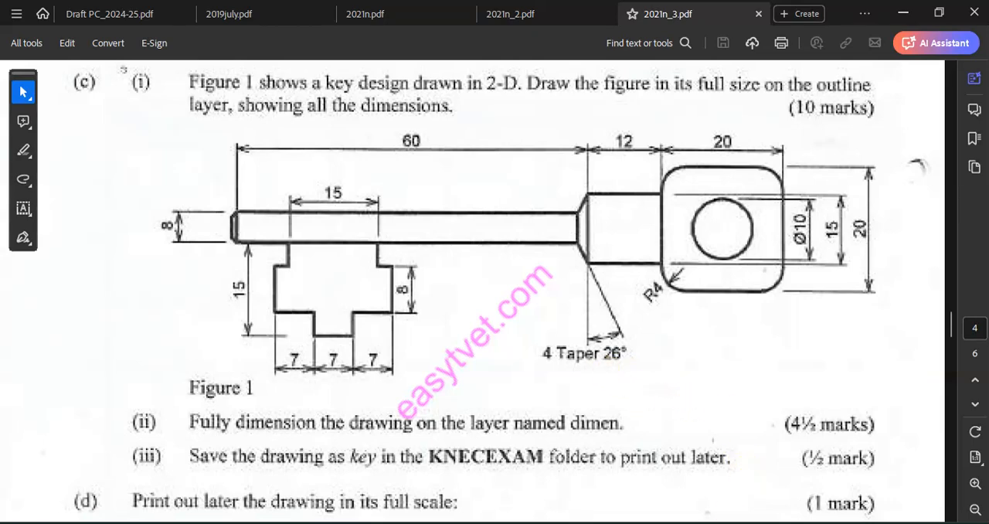
key(alt+Tab)
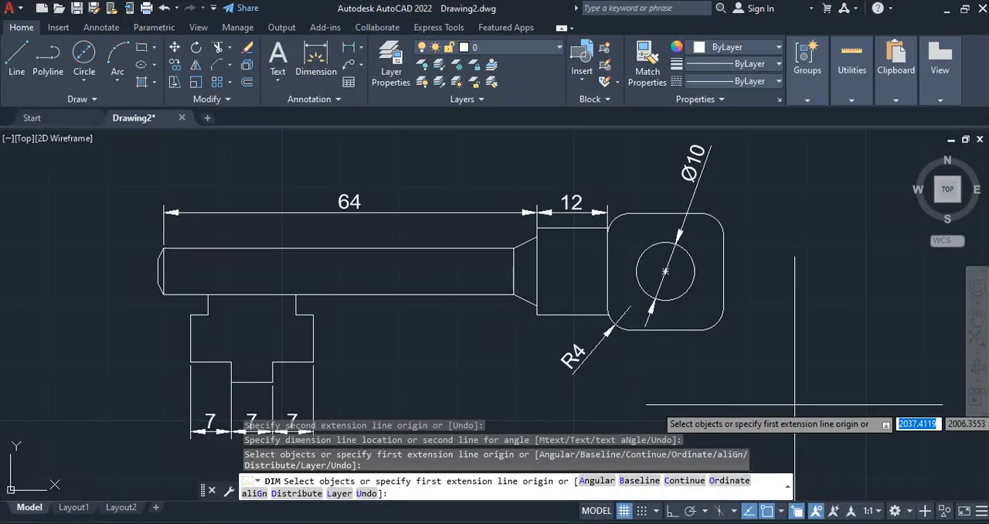
key(Escape)
key(Escape)
key(Escape)
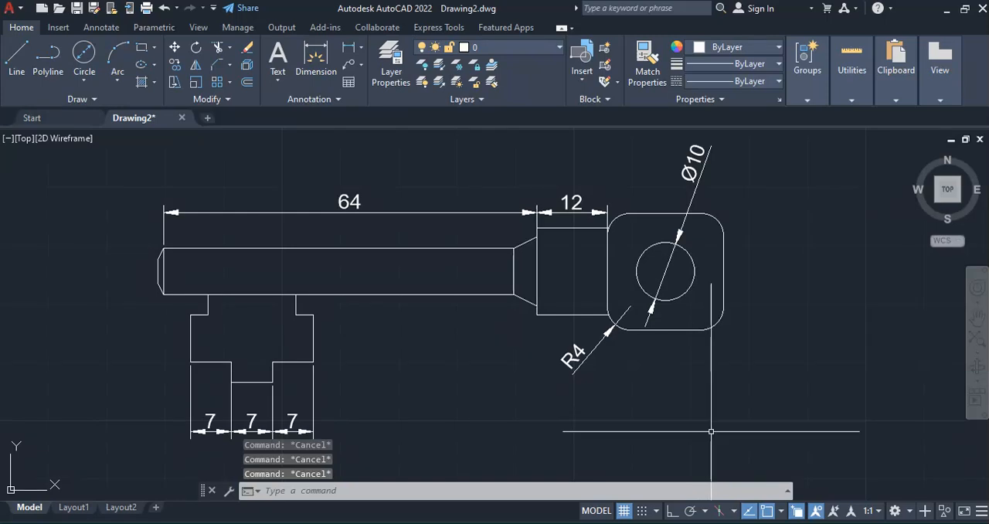